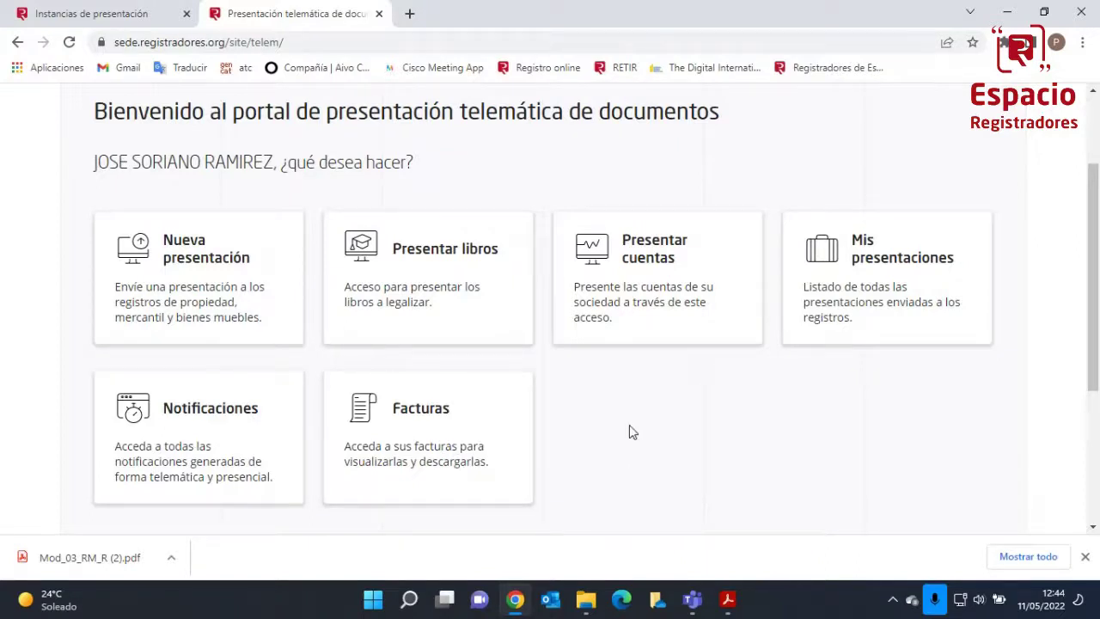
Begin a new presentation to the Registro Mercantil, choosing Nueva presentación as the action
{"action": "scroll", "coordinate": [629, 431], "scroll_direction": "down", "scroll_amount": 1}
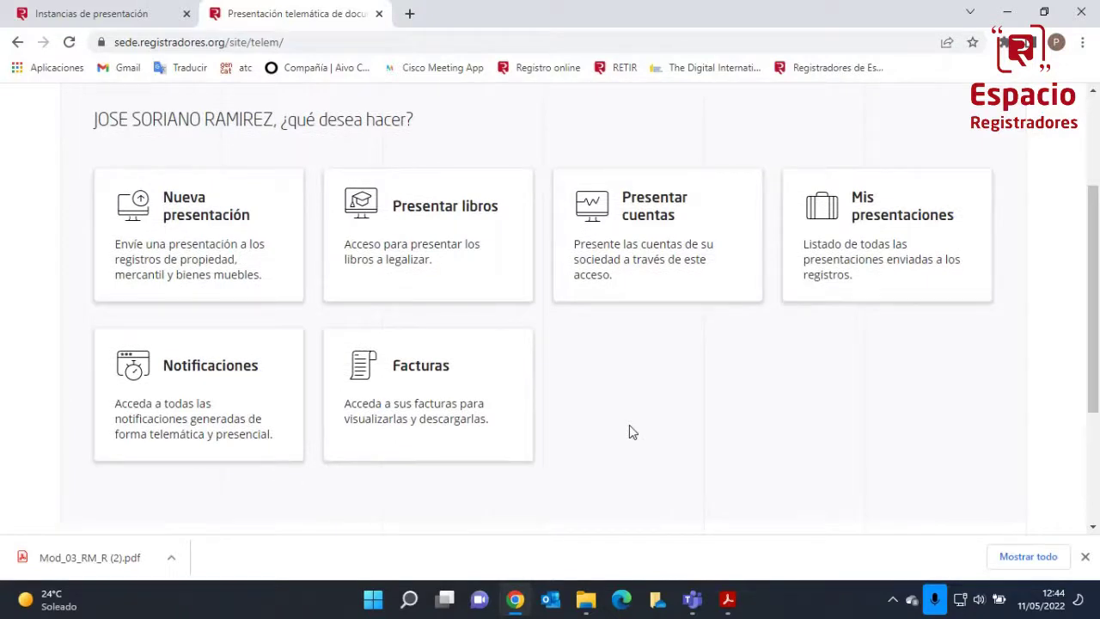
{"action": "scroll", "coordinate": [629, 432], "scroll_direction": "up", "scroll_amount": 3}
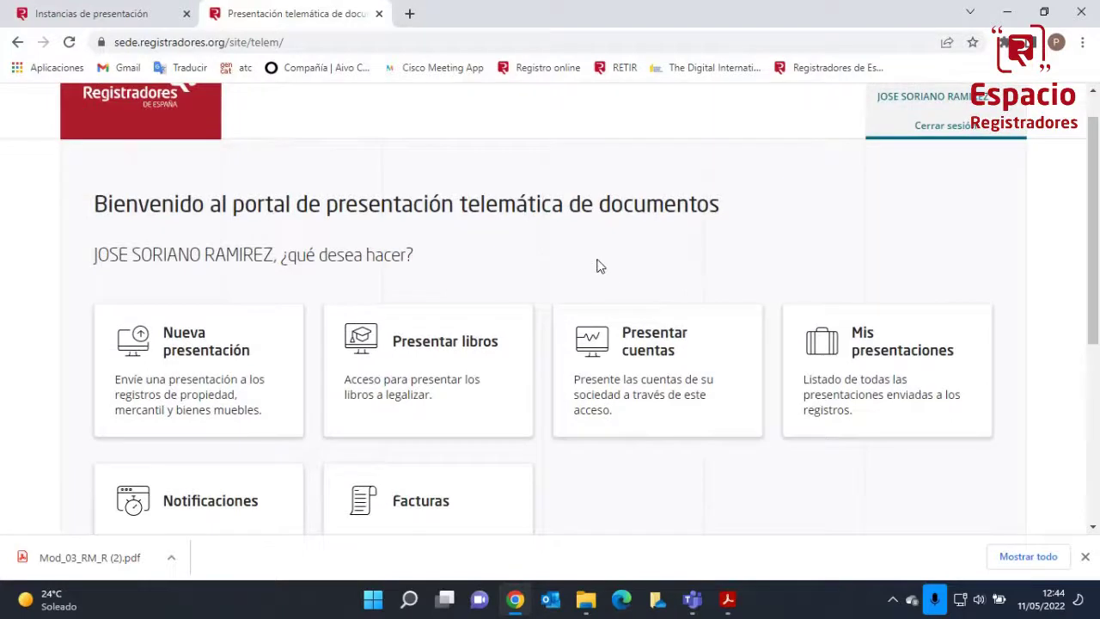
{"action": "scroll", "coordinate": [600, 266], "scroll_direction": "down", "scroll_amount": 1}
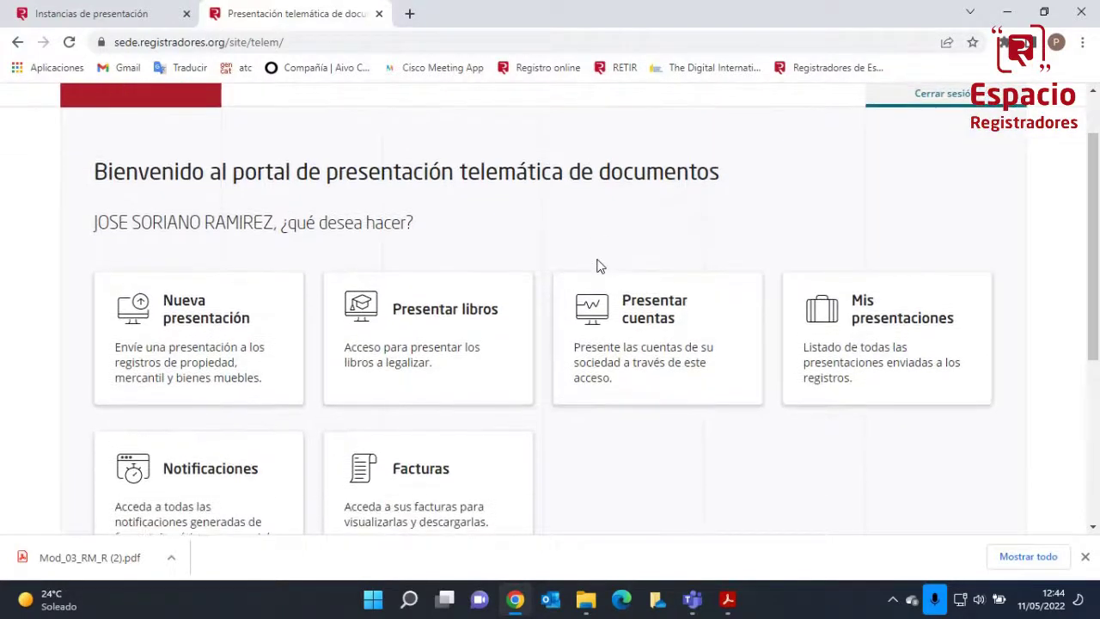
{"action": "scroll", "coordinate": [598, 266], "scroll_direction": "up", "scroll_amount": 2}
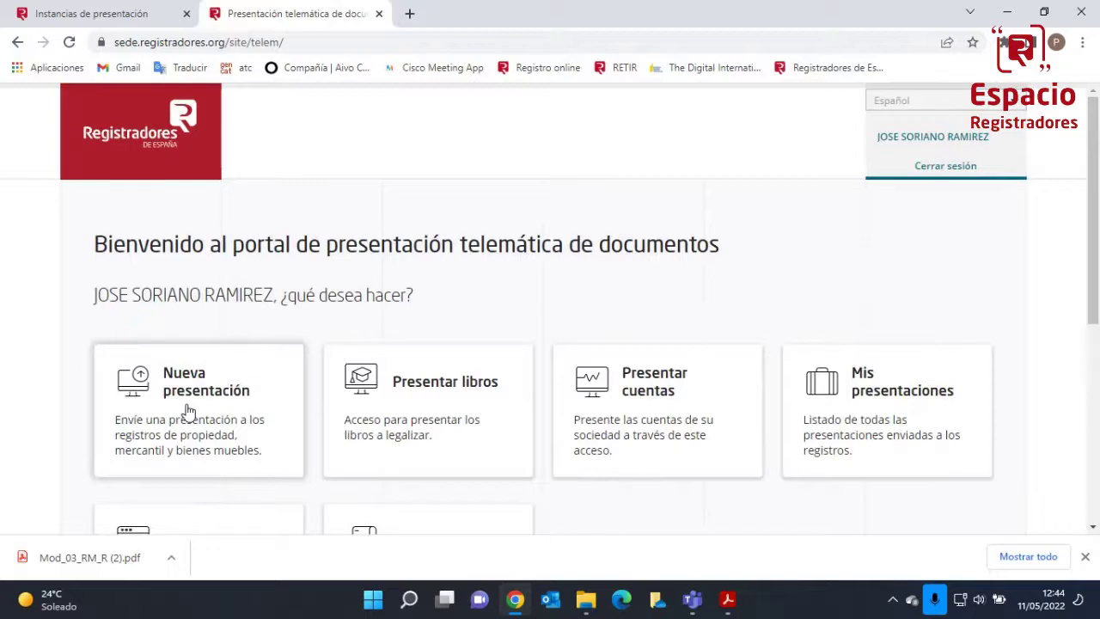
{"action": "left_click", "coordinate": [189, 412]}
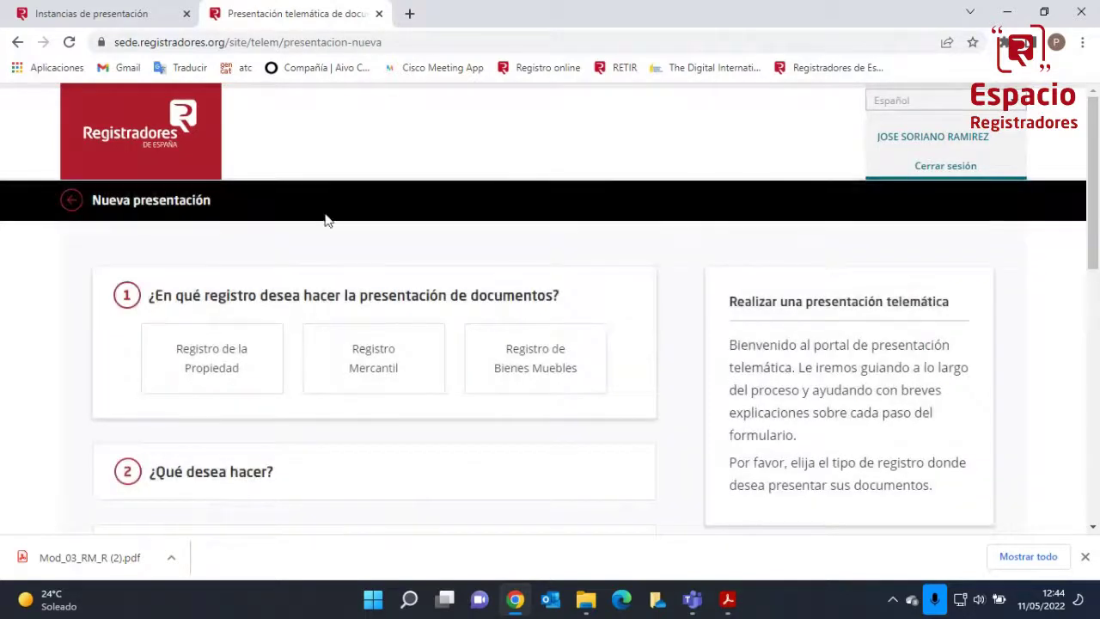
{"action": "scroll", "coordinate": [326, 221], "scroll_direction": "down", "scroll_amount": 1}
{"action": "scroll", "coordinate": [327, 221], "scroll_direction": "down", "scroll_amount": 1}
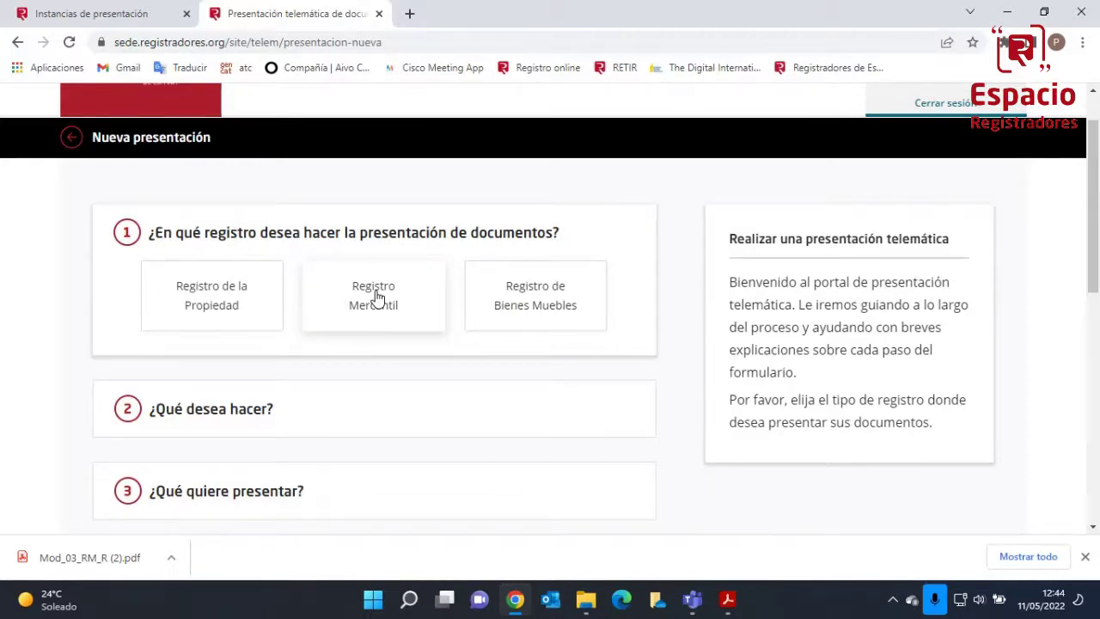
{"action": "left_click", "coordinate": [375, 296]}
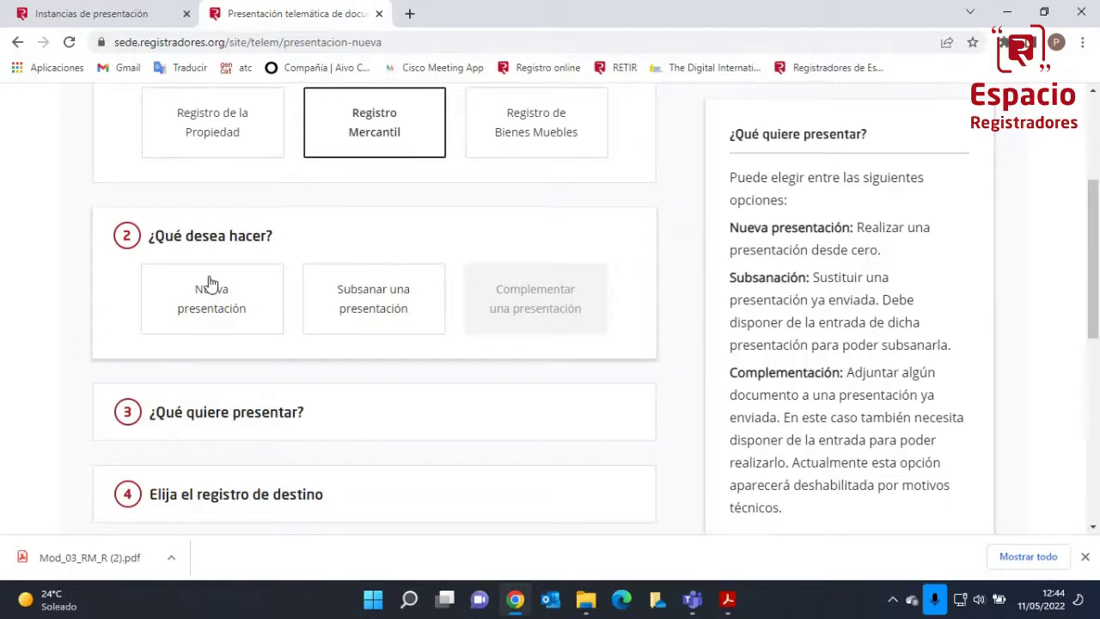
{"action": "left_click", "coordinate": [198, 311]}
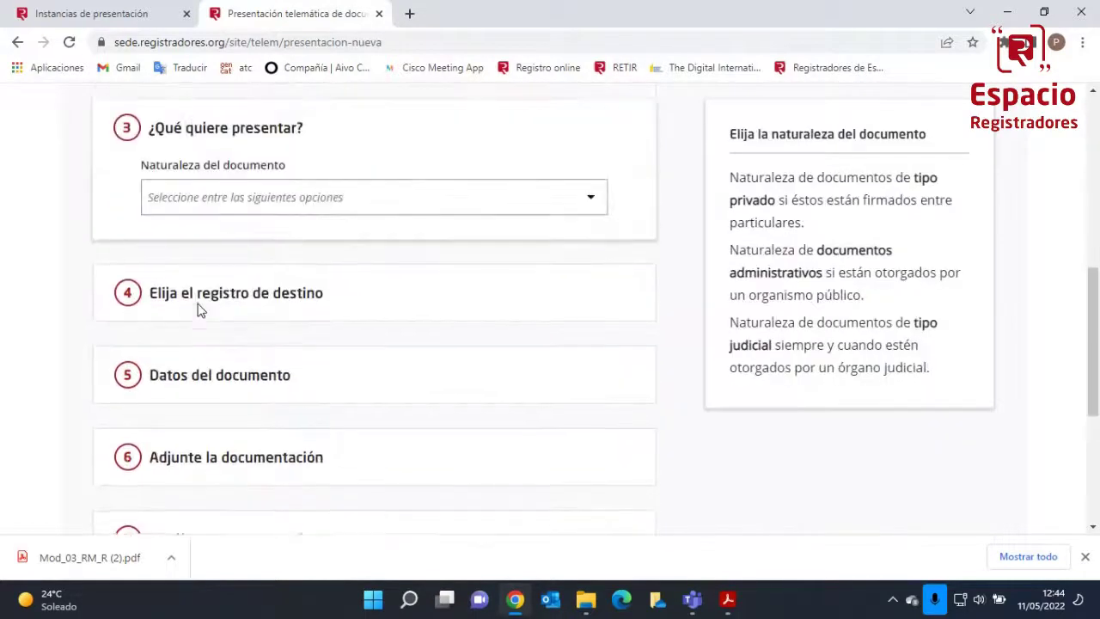
Set Naturaleza del documento to DOCUMENTO PRIVADO
{"action": "left_click", "coordinate": [341, 203]}
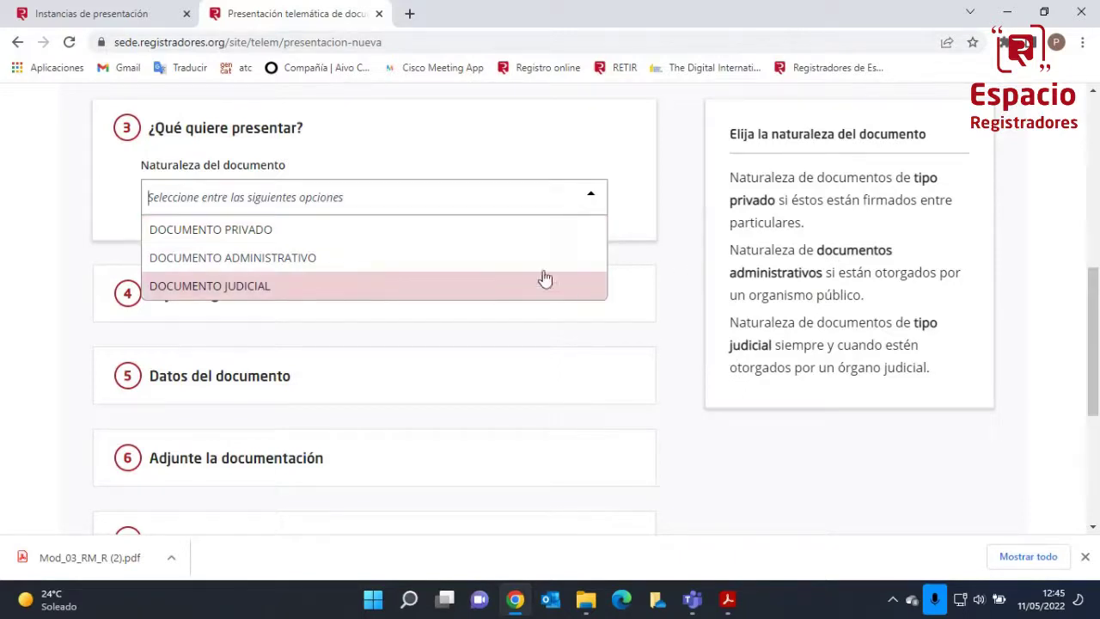
{"action": "left_click", "coordinate": [505, 231]}
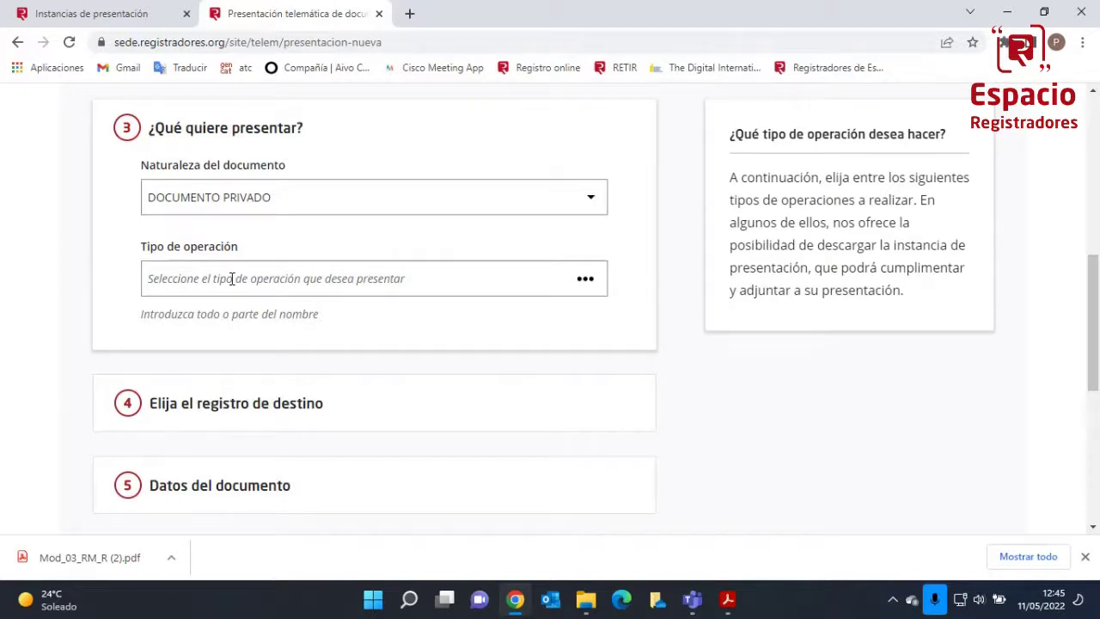
Set the operation type to SOLICITUD NOMBRAMIENTO AUDITOR (Art. 265.1 LSC) by searching 265
{"action": "left_click", "coordinate": [232, 278]}
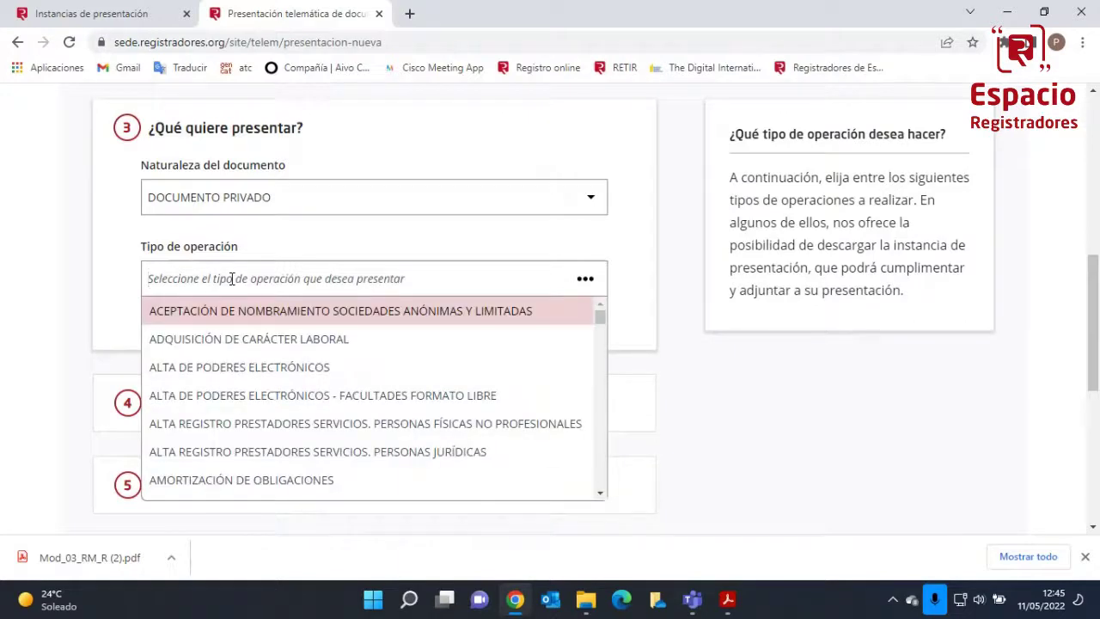
{"action": "type", "text": "auditor"}
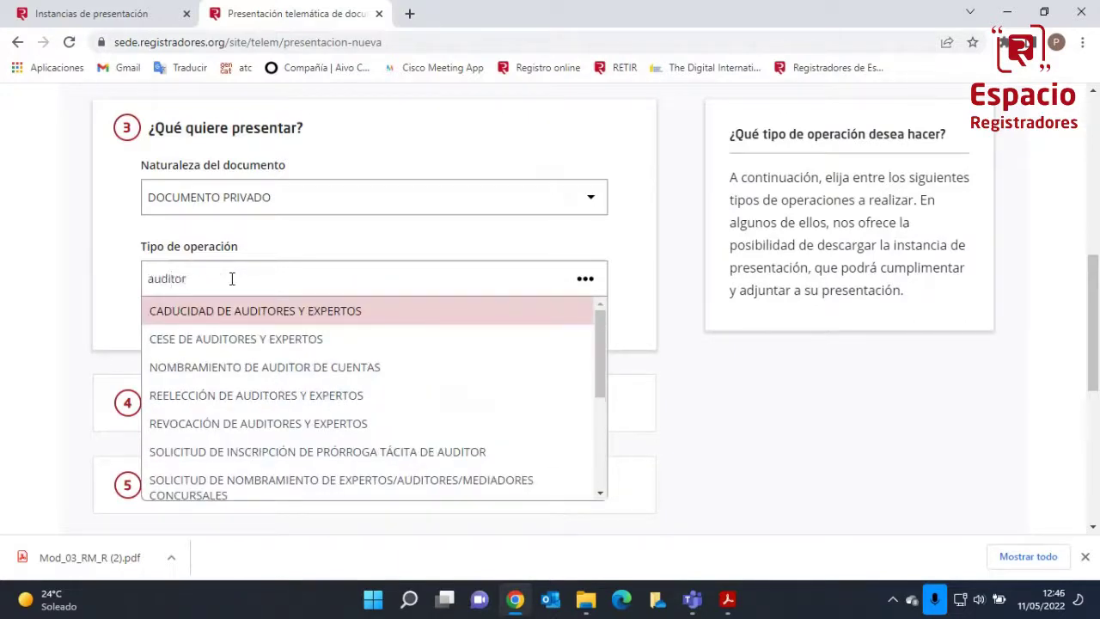
{"action": "key", "text": "BackSpace"}
{"action": "key", "text": "BackSpace"}
{"action": "key", "text": "BackSpace"}
{"action": "key", "text": "BackSpace"}
{"action": "key", "text": "BackSpace"}
{"action": "key", "text": "BackSpace"}
{"action": "key", "text": "BackSpace"}
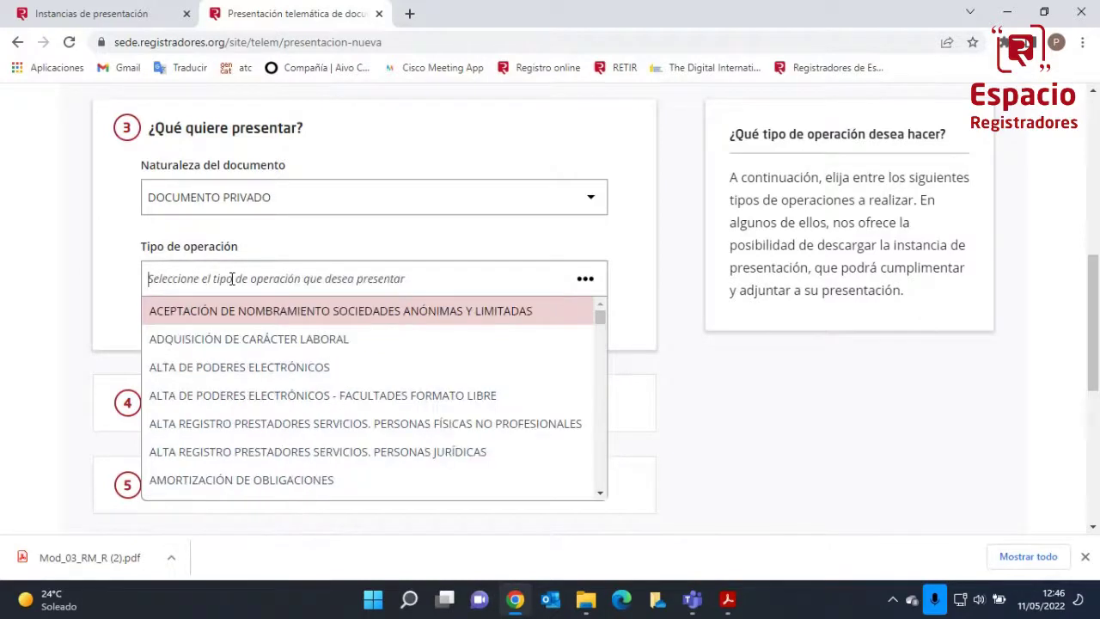
{"action": "type", "text": "265"}
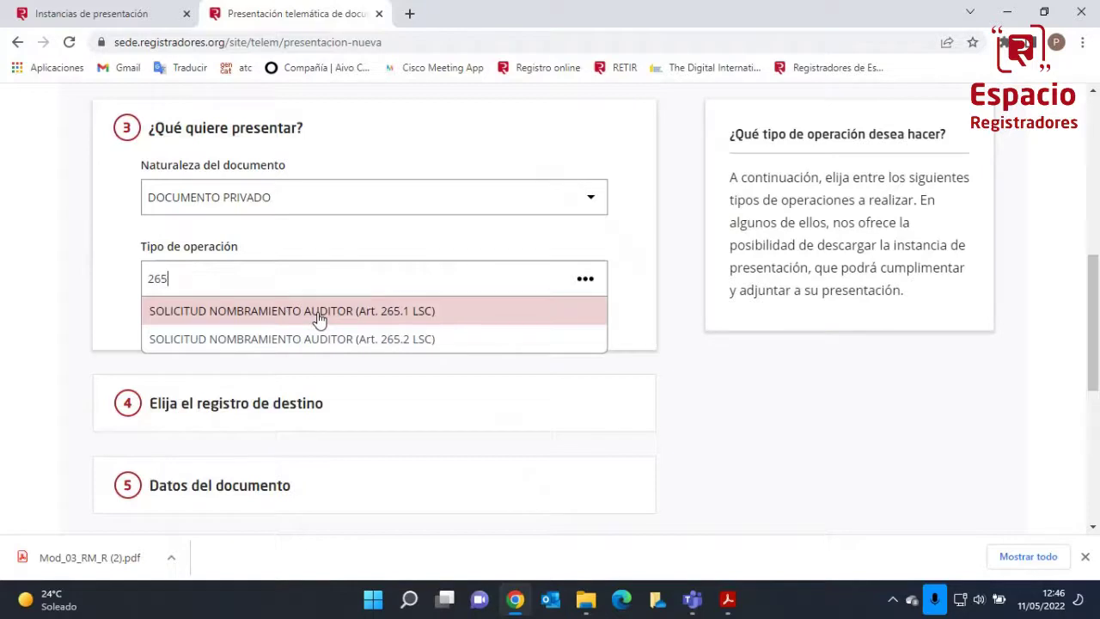
{"action": "left_click", "coordinate": [318, 314]}
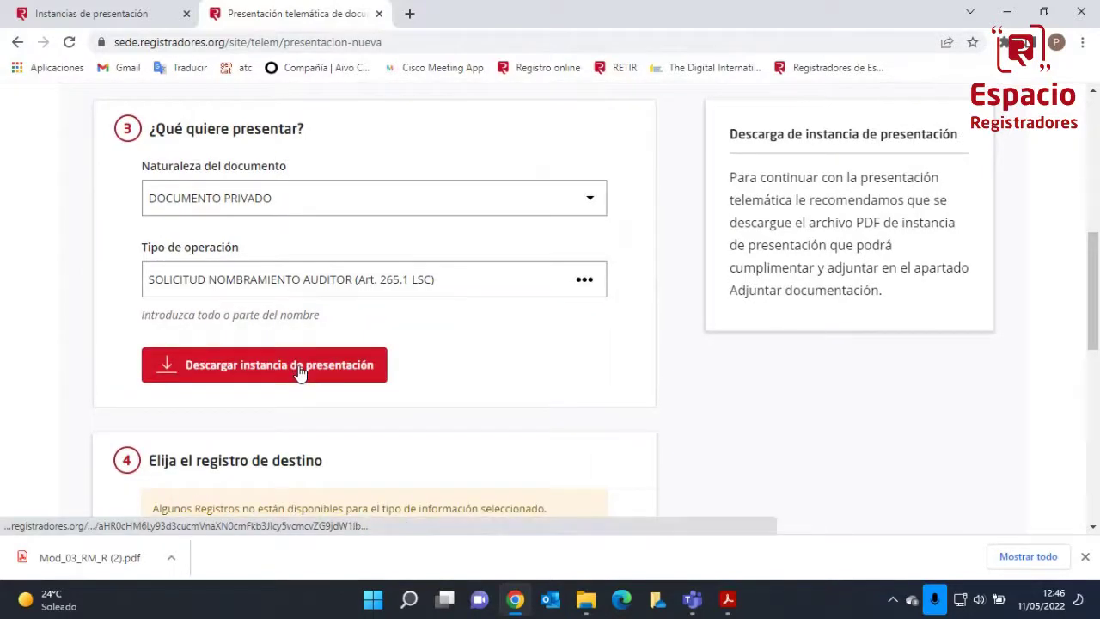
Download the presentation-instance PDF and open it in the system viewer
{"action": "left_click", "coordinate": [172, 368]}
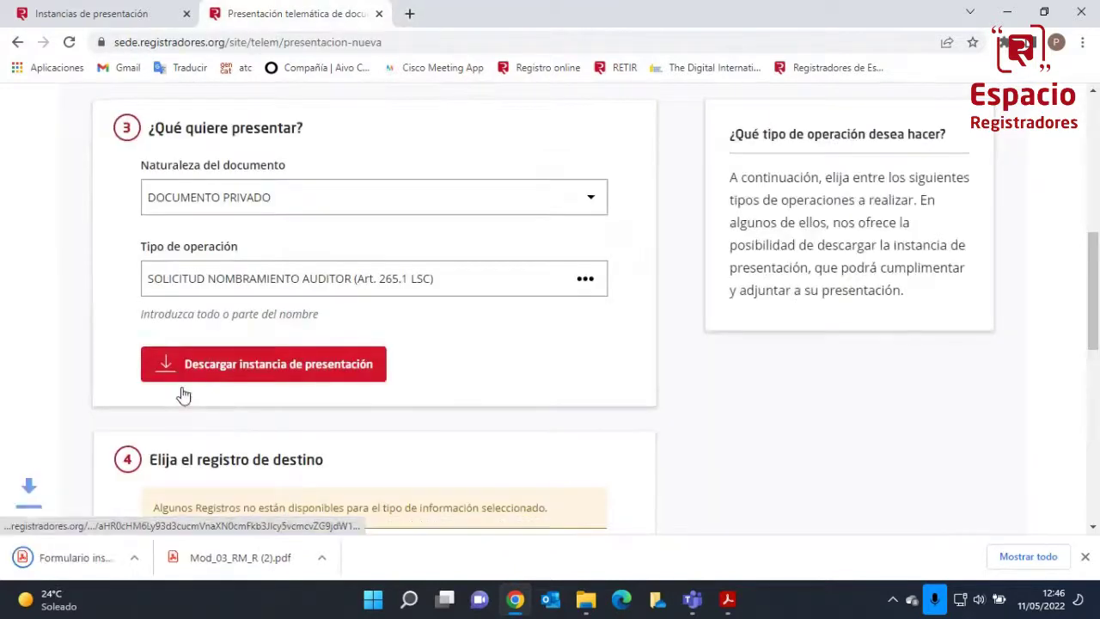
{"action": "left_click", "coordinate": [172, 560]}
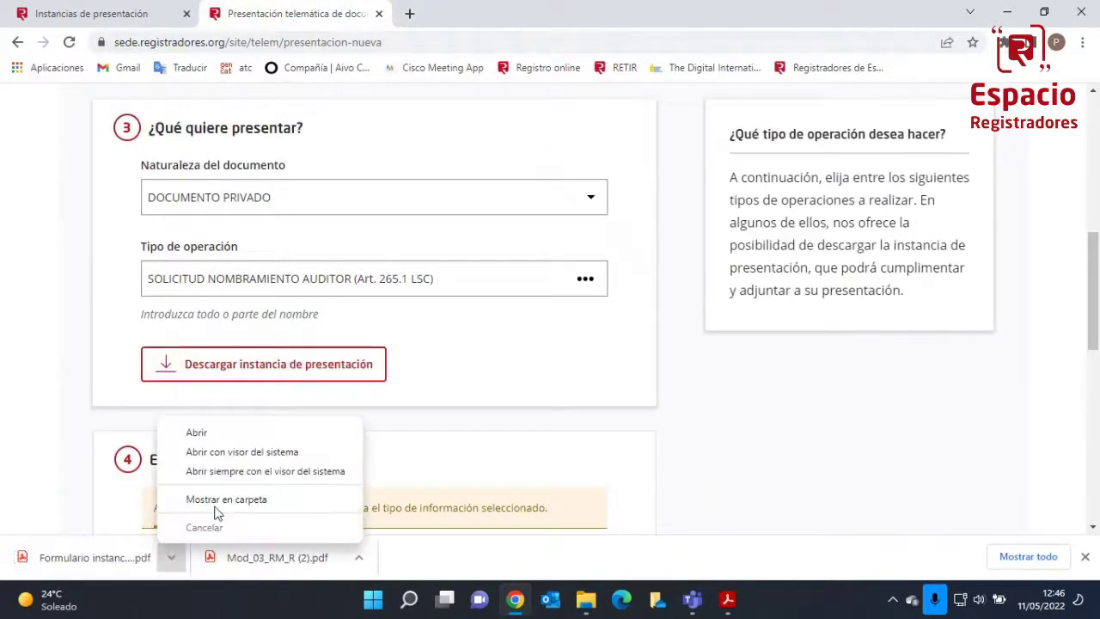
{"action": "left_click", "coordinate": [237, 453]}
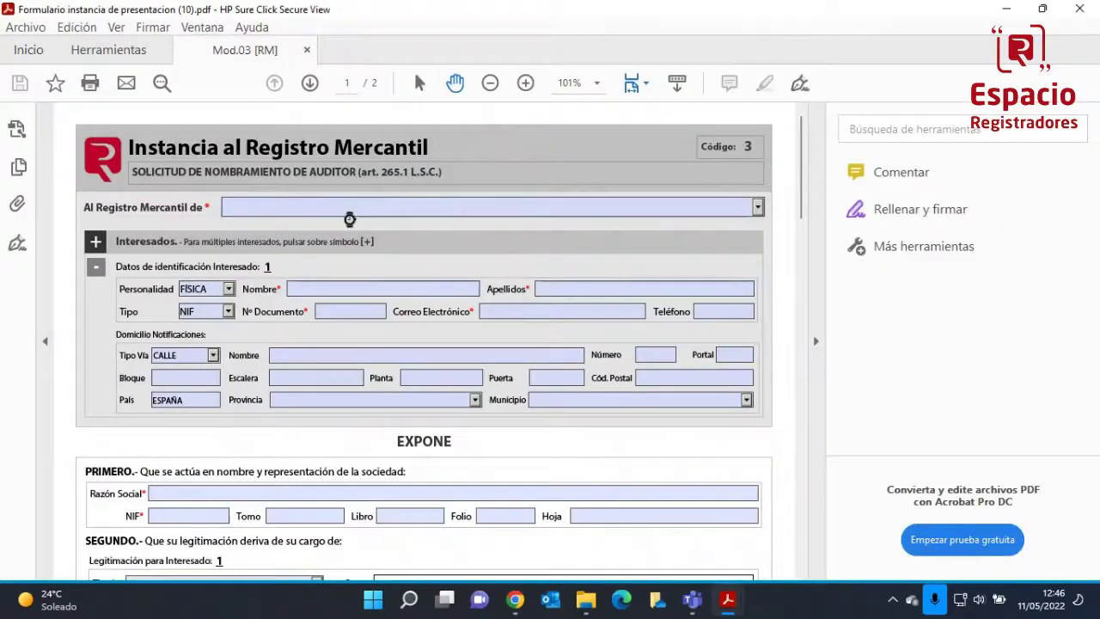
Address the form to the Registro Mercantil de BARCELONA
{"action": "left_click", "coordinate": [344, 208]}
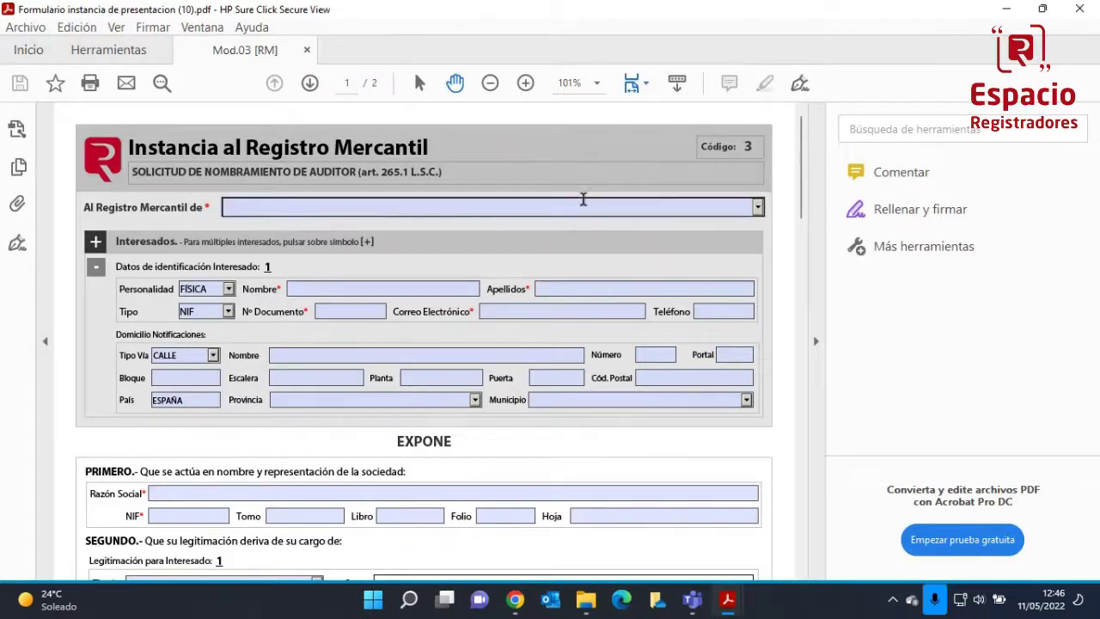
{"action": "key", "text": "Down"}
{"action": "key", "text": "b"}
{"action": "key", "text": "Down"}
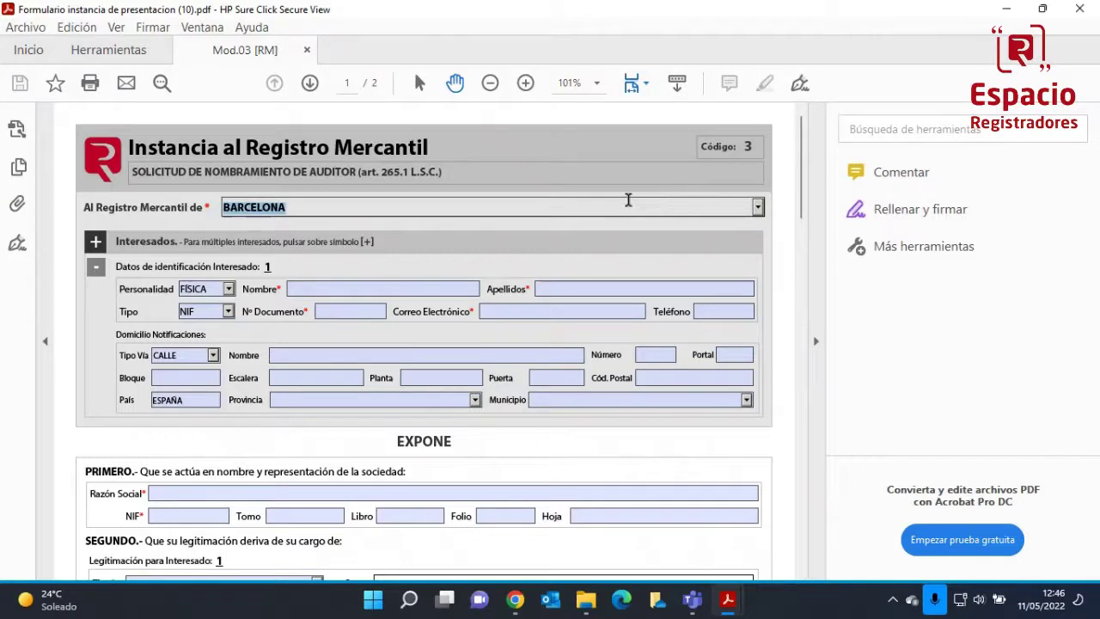
Enter the applicant's first name and surnames
{"action": "left_click", "coordinate": [311, 289]}
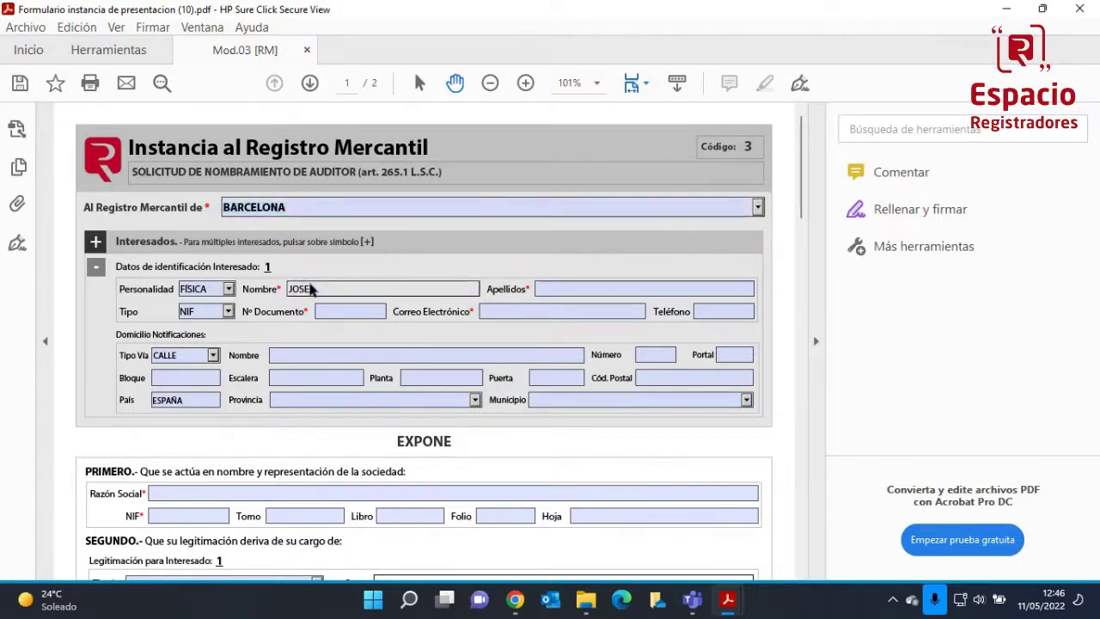
{"action": "key", "text": "Tab"}
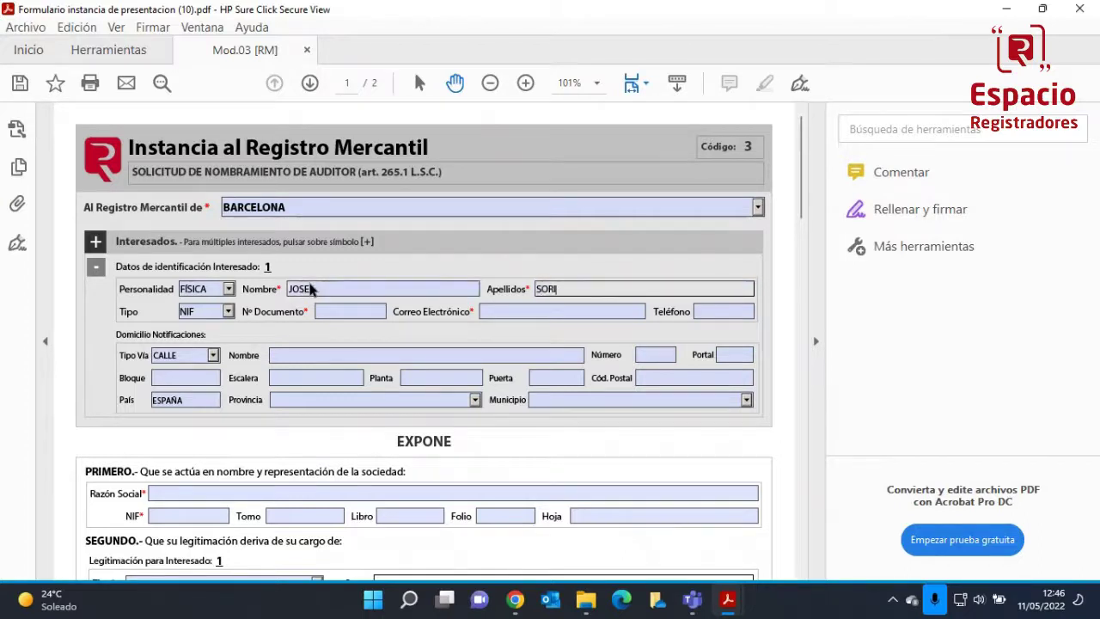
Enter the applicant's NIF, fixing the invalid-format warning, and start the e-mail address
{"action": "left_click", "coordinate": [333, 313]}
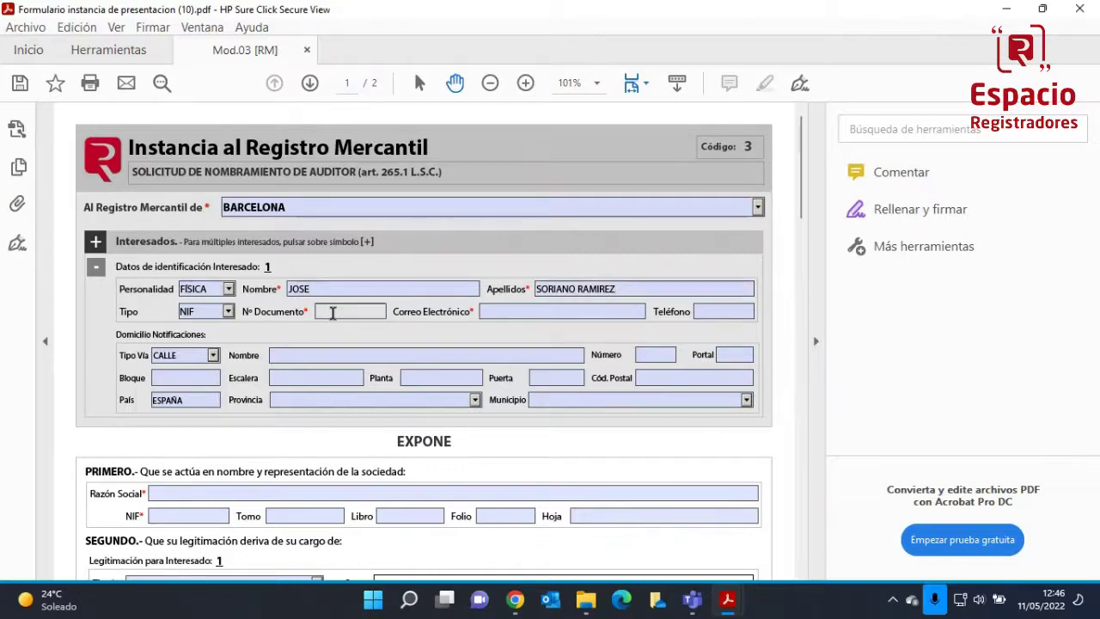
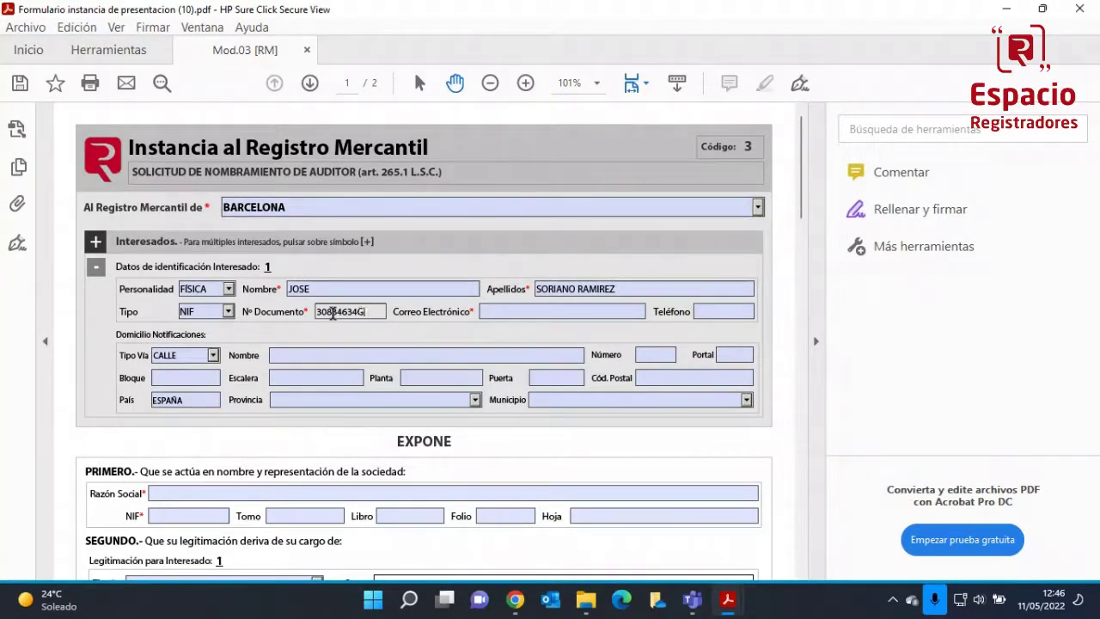
{"action": "key", "text": "Tab"}
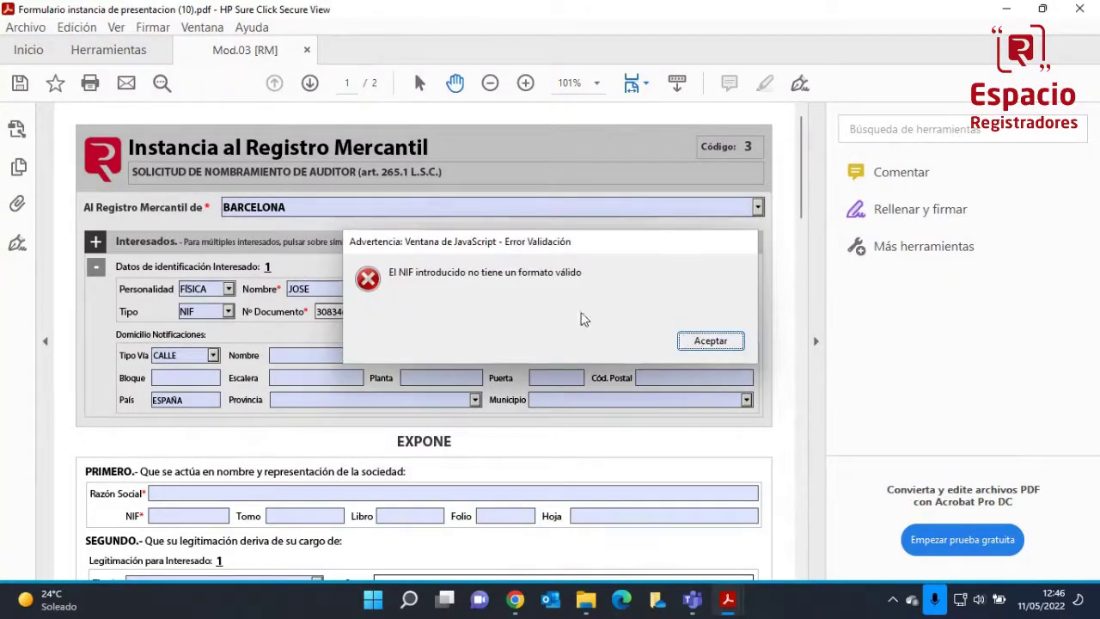
{"action": "left_click", "coordinate": [712, 341]}
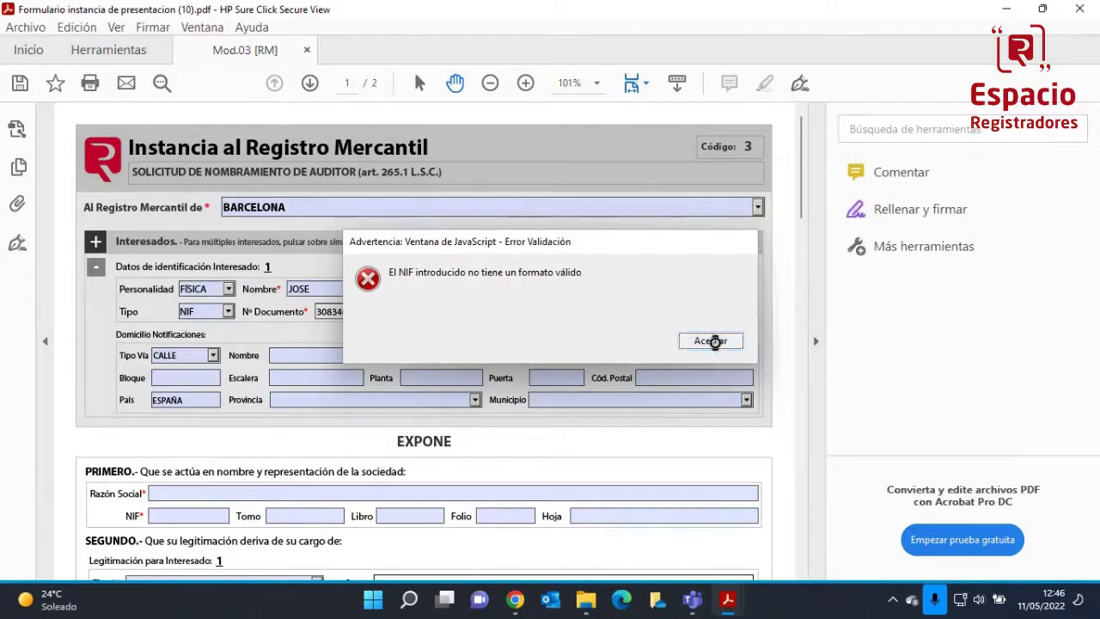
{"action": "left_click", "coordinate": [376, 313]}
{"action": "type", "text": "Y"}
{"action": "key", "text": "Tab"}
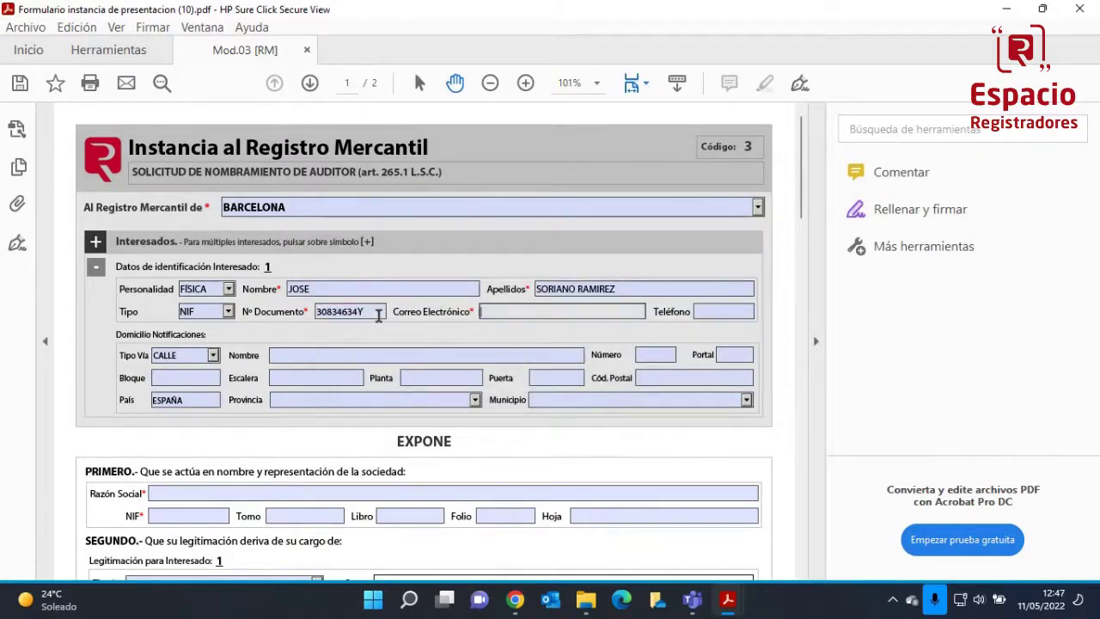
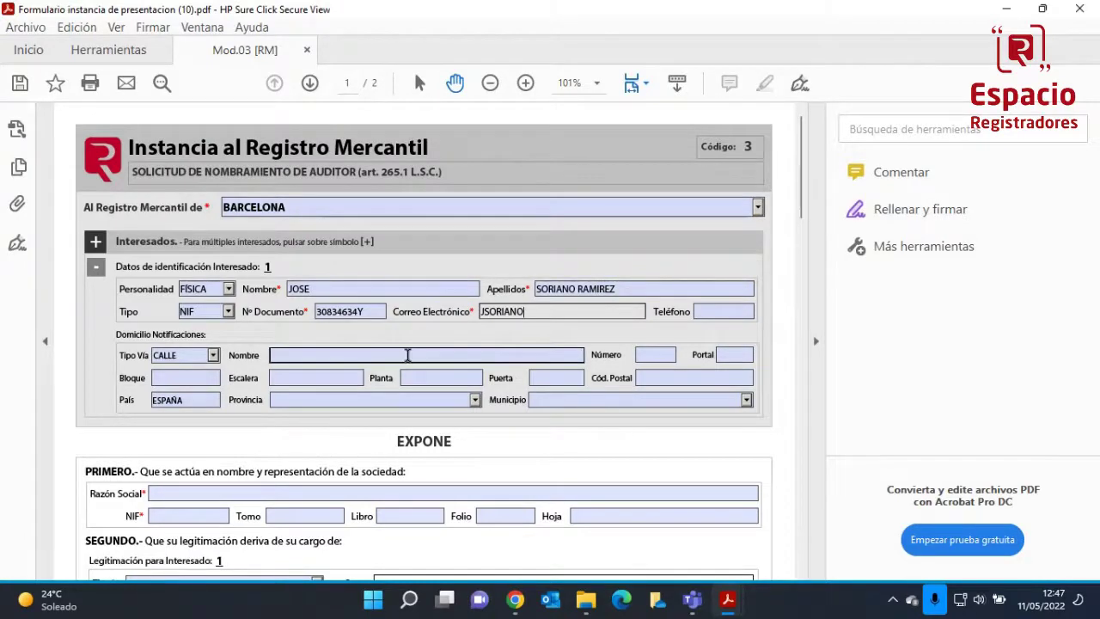
{"action": "scroll", "coordinate": [406, 356], "scroll_direction": "down", "scroll_amount": 3}
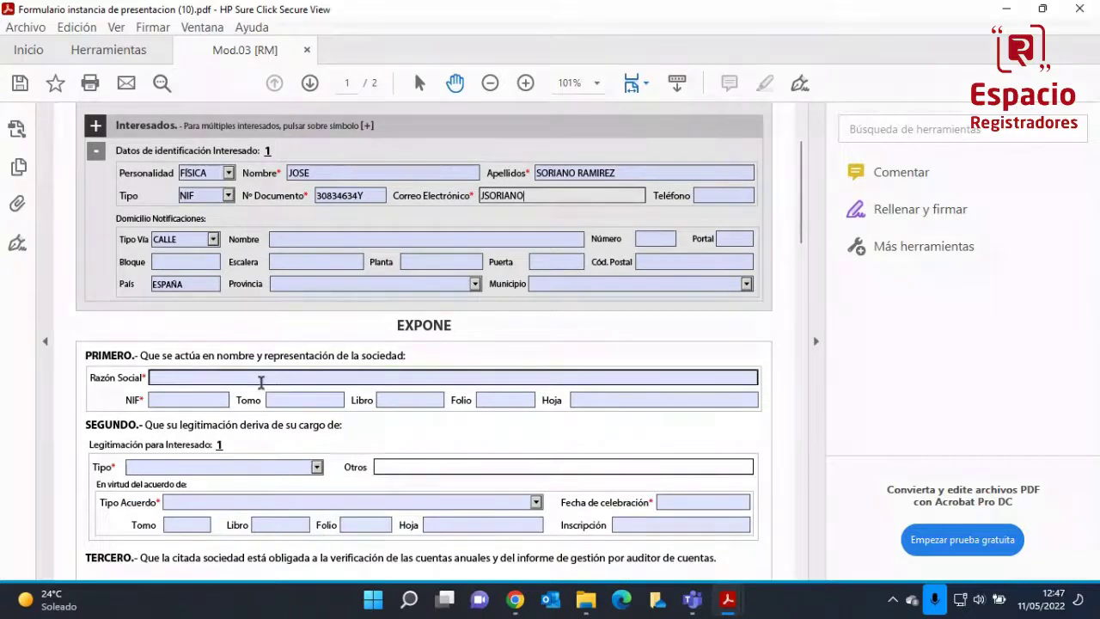
{"action": "scroll", "coordinate": [250, 379], "scroll_direction": "down", "scroll_amount": 1}
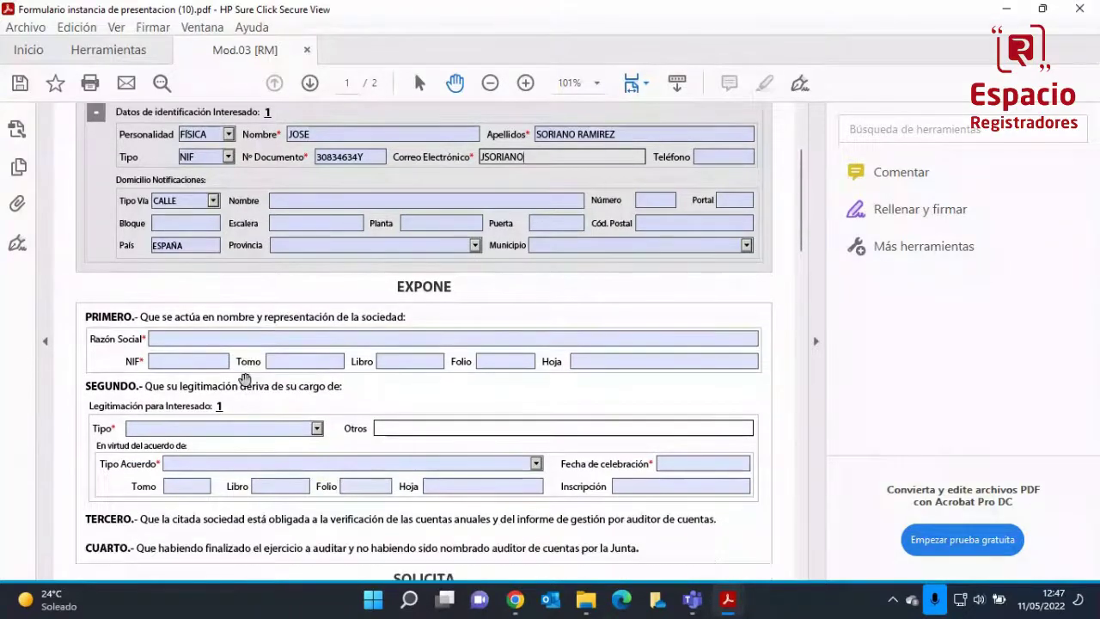
Dismiss the e-mail warning and enter company name EL MERCANTIL 1996 in Razón Social
{"action": "left_click", "coordinate": [243, 340]}
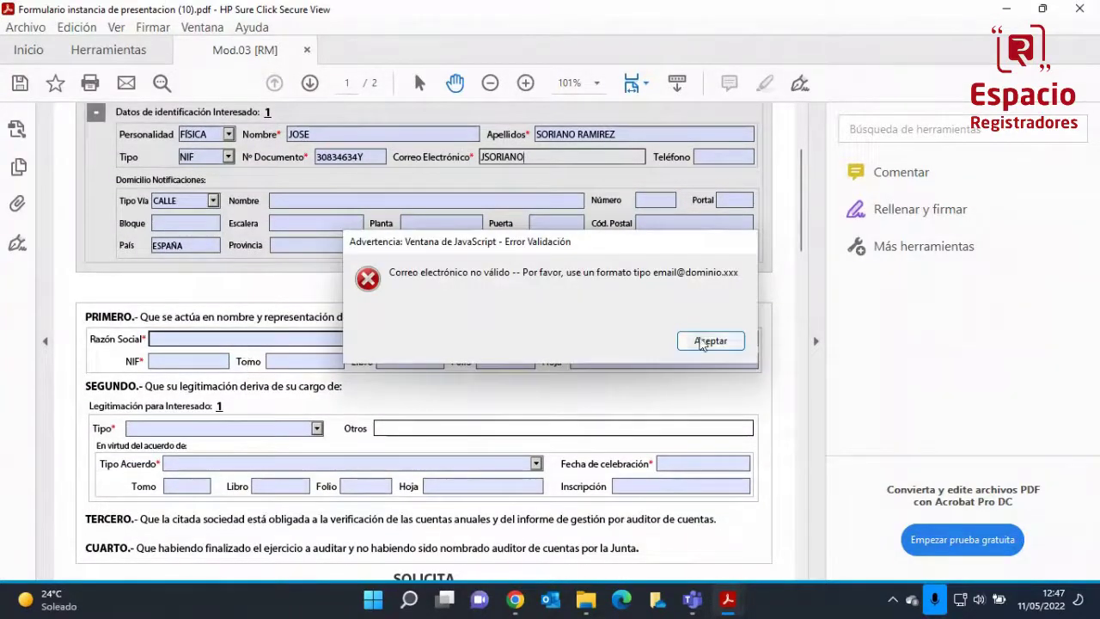
{"action": "left_click", "coordinate": [710, 340]}
{"action": "left_click", "coordinate": [569, 337]}
{"action": "type", "text": "EL MERCANTIL"}
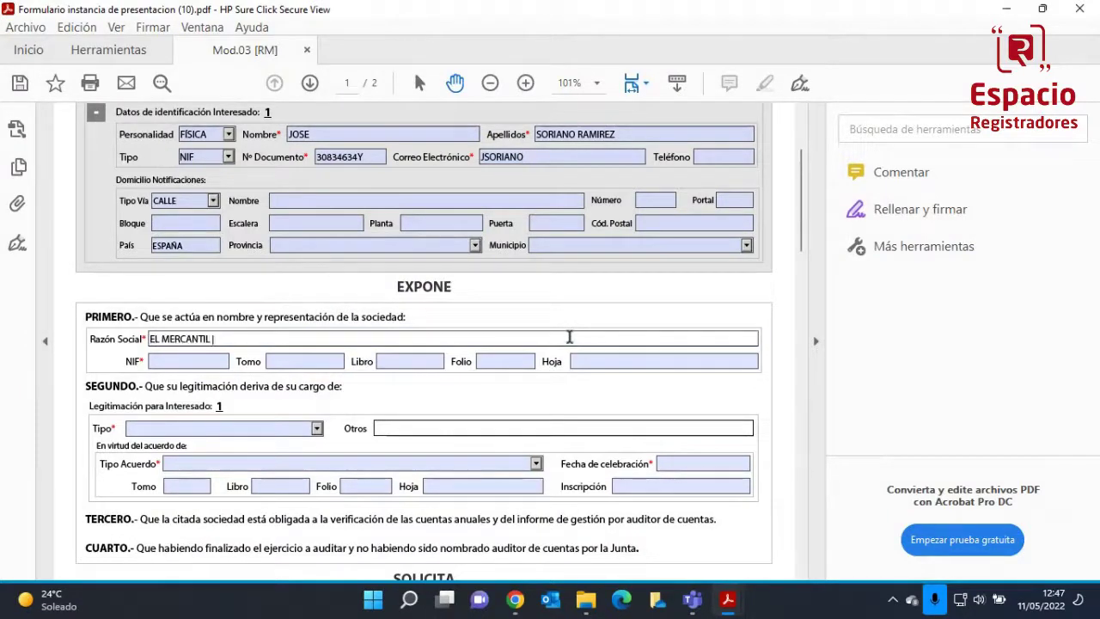
{"action": "type", "text": "996"}
{"action": "left_click", "coordinate": [188, 365]}
Set legitimation type ADMINISTRADOR UNICO and agreement type JUNTA GENERAL
{"action": "scroll", "coordinate": [206, 369], "scroll_direction": "down", "scroll_amount": 3}
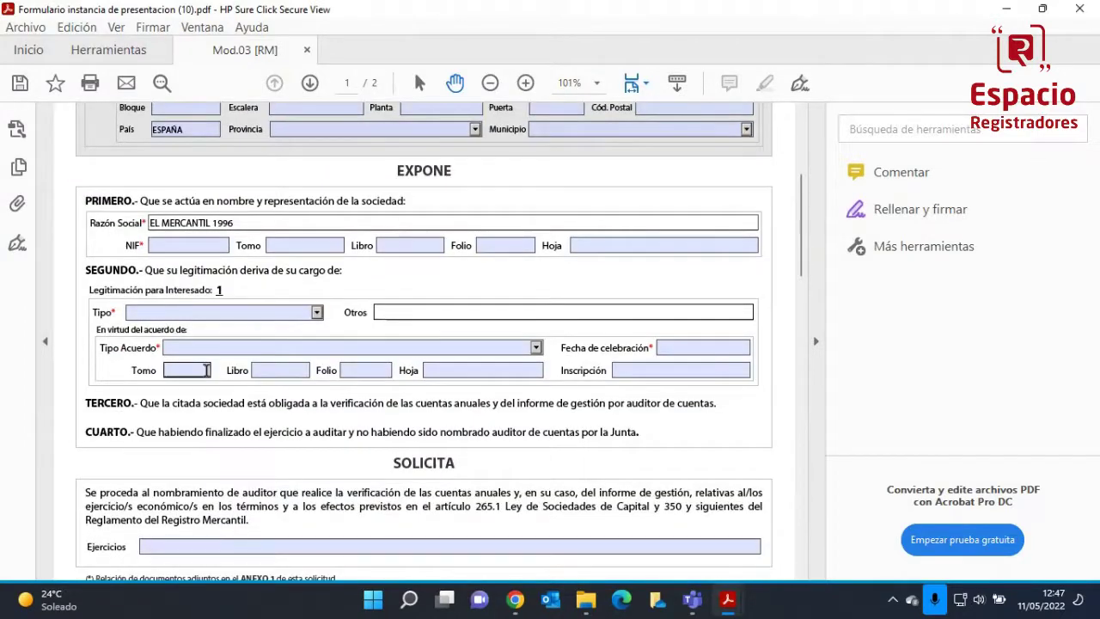
{"action": "left_click", "coordinate": [316, 312]}
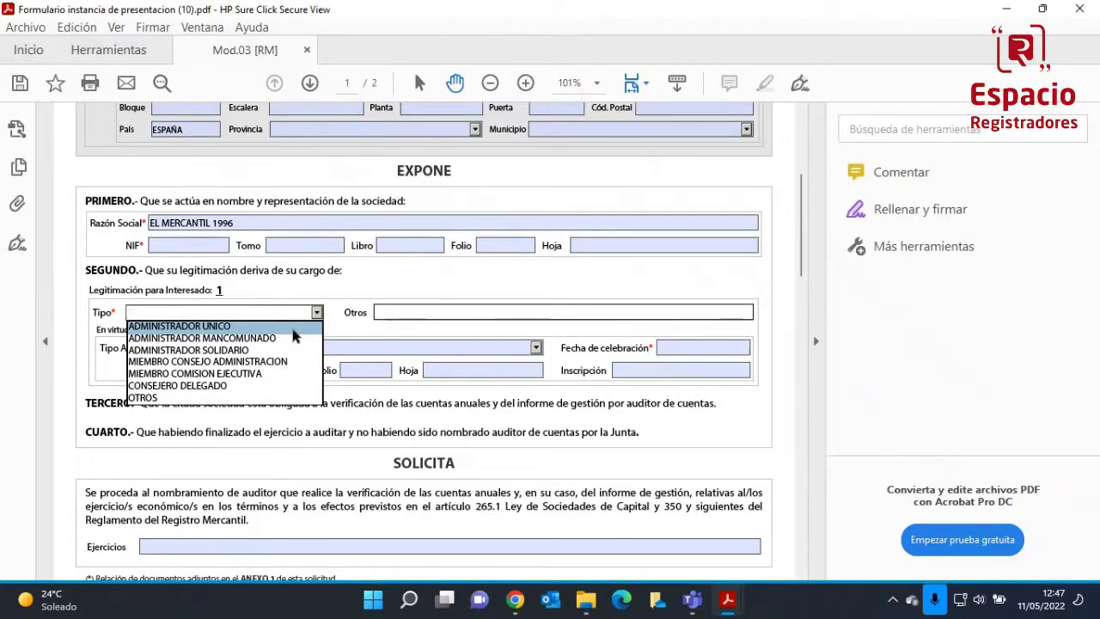
{"action": "left_click", "coordinate": [232, 331]}
{"action": "left_click", "coordinate": [256, 348]}
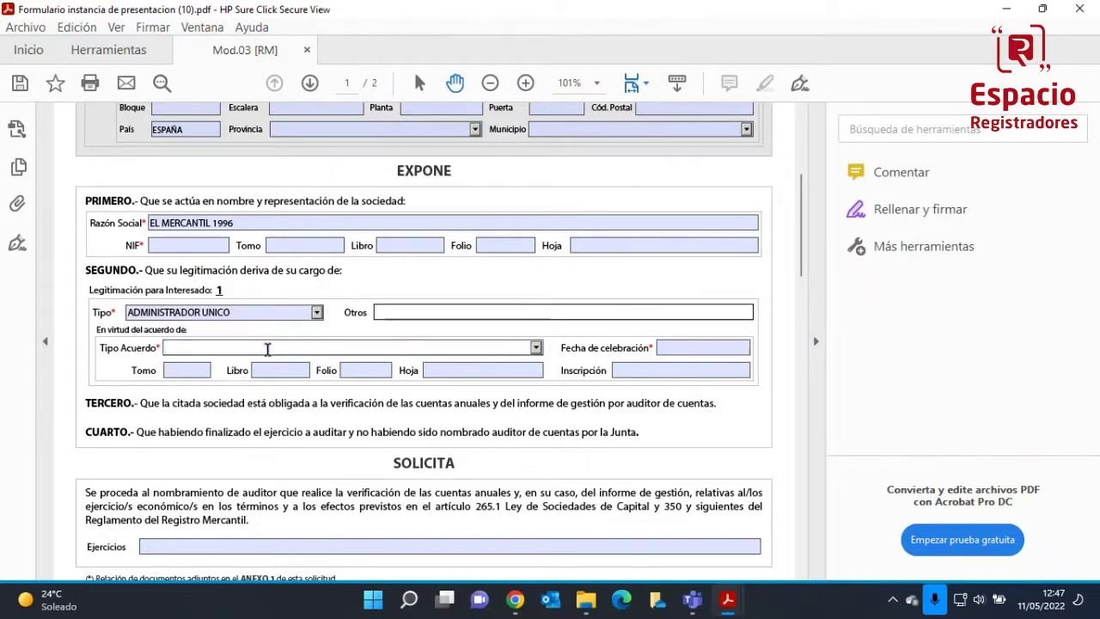
{"action": "key", "text": "Down"}
{"action": "key", "text": "Down"}
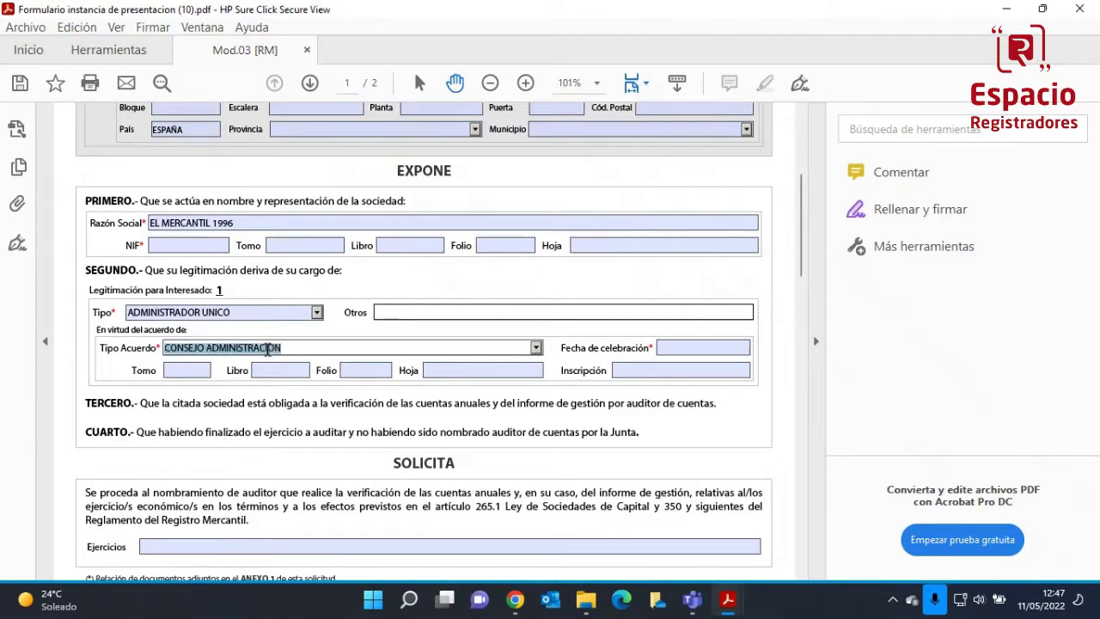
{"action": "key", "text": "Up"}
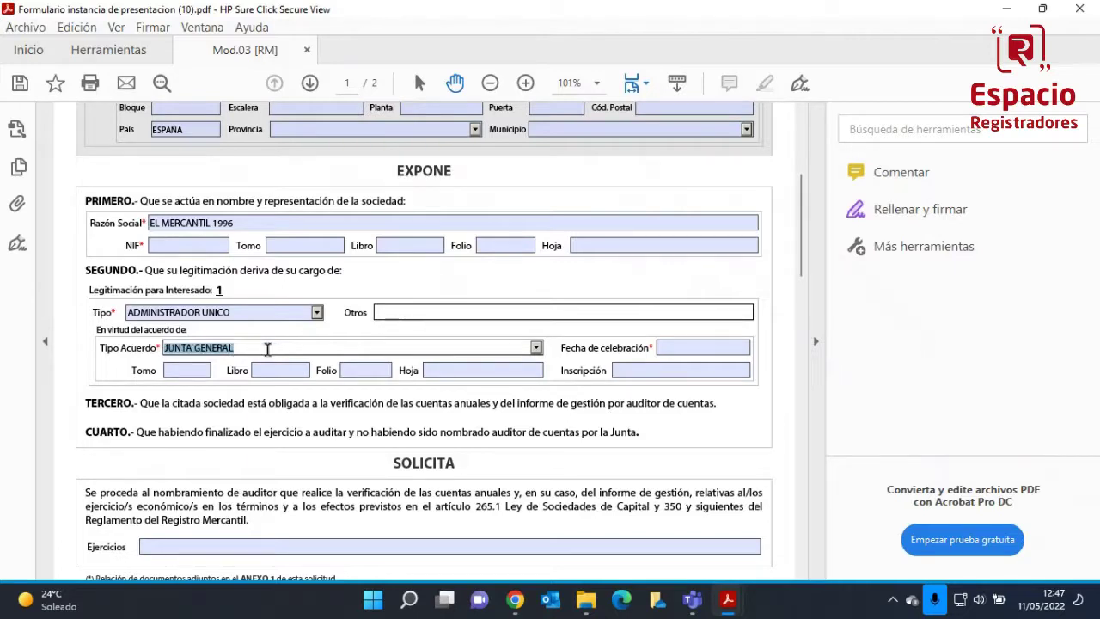
Enter 2021 in Ejercicios and scroll to ANEXO 1
{"action": "scroll", "coordinate": [466, 421], "scroll_direction": "down", "scroll_amount": 3}
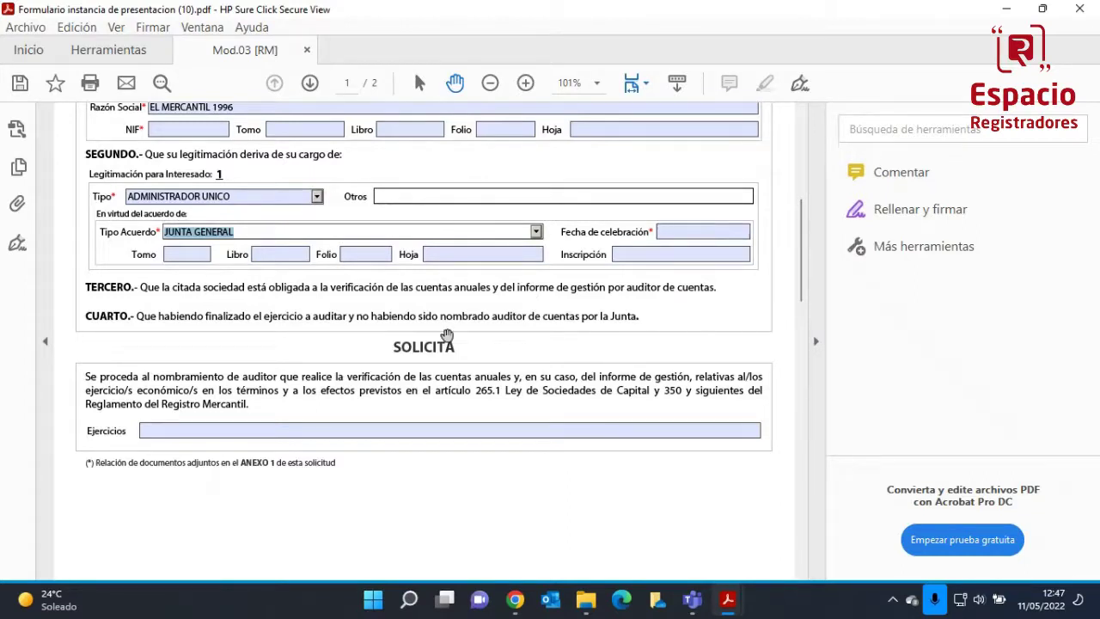
{"action": "left_click", "coordinate": [211, 431]}
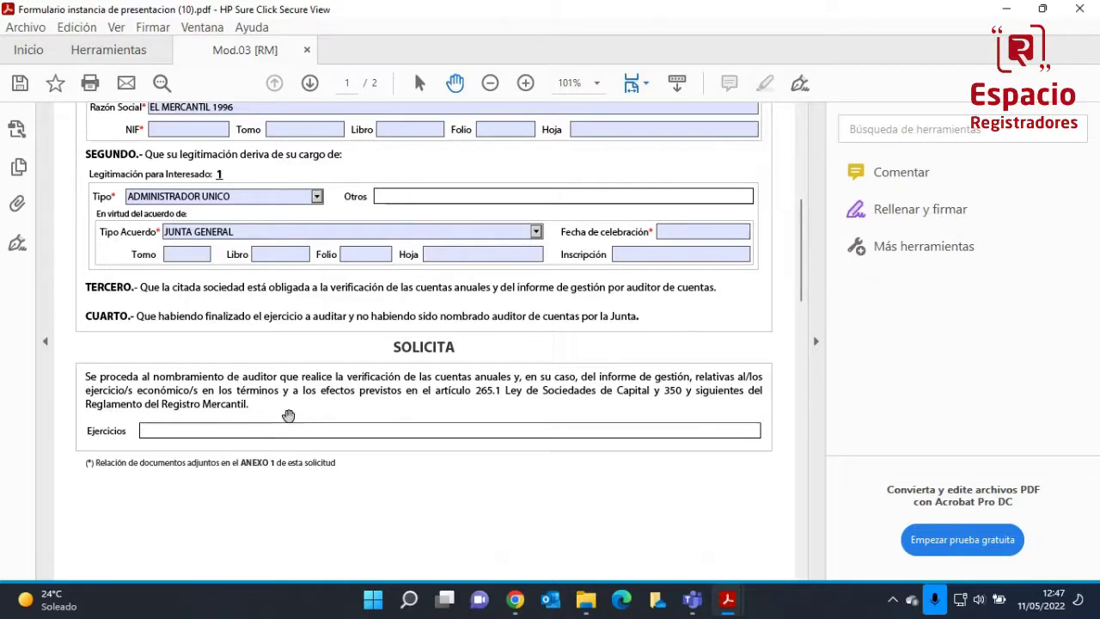
{"action": "type", "text": "2021"}
{"action": "scroll", "coordinate": [288, 415], "scroll_direction": "up", "scroll_amount": 5}
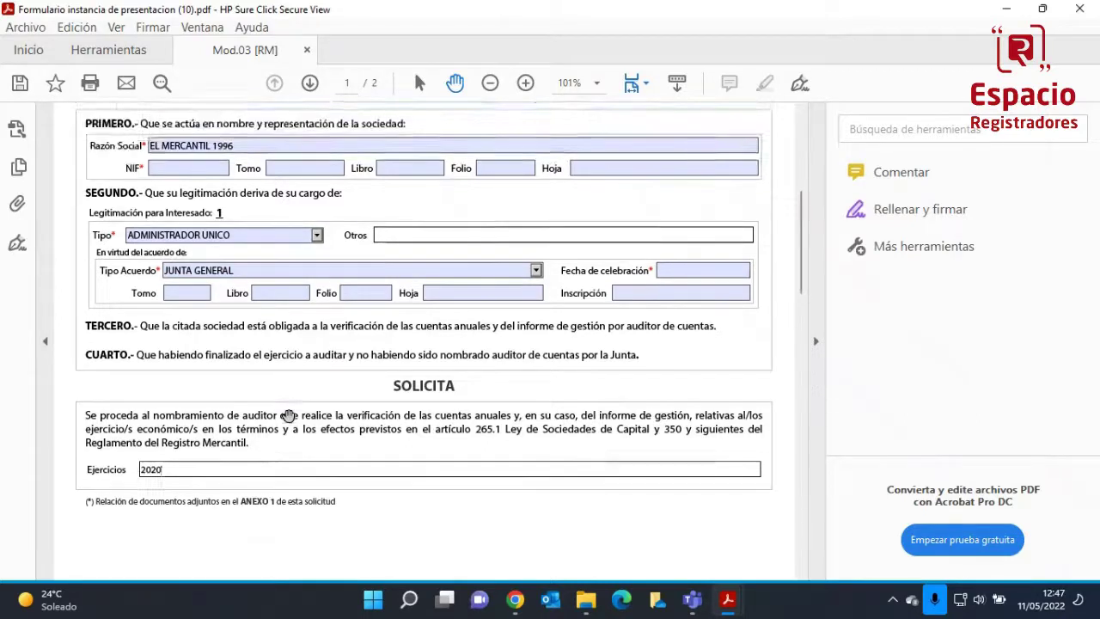
{"action": "scroll", "coordinate": [287, 415], "scroll_direction": "down", "scroll_amount": 18}
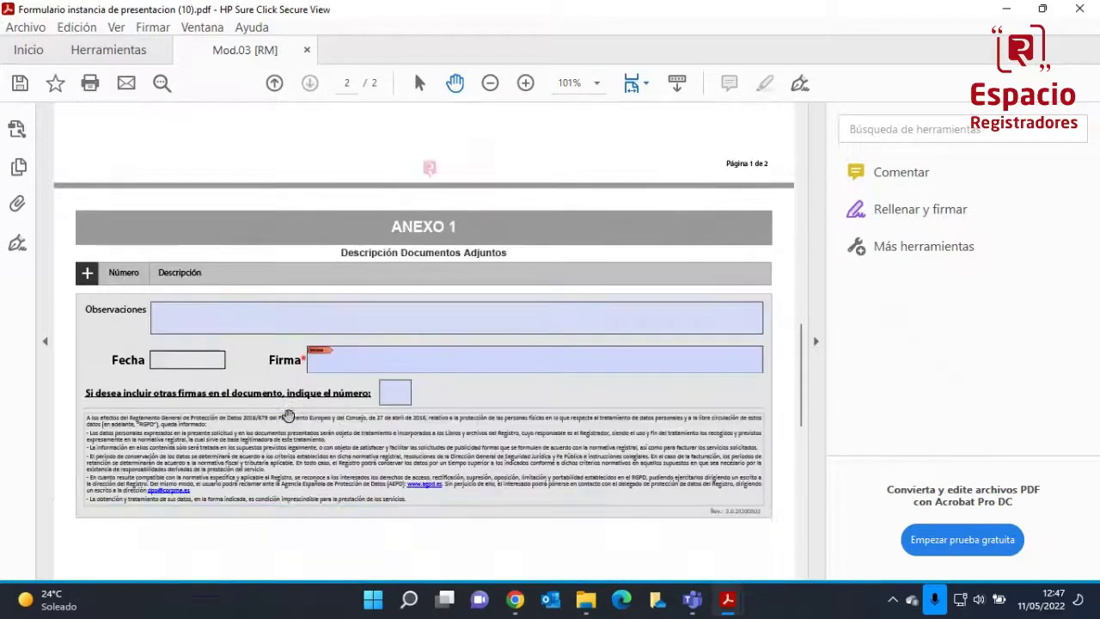
Start signing ANEXO 1 so Fecha fills with 11/05/2022, then cancel the digital-ID dialog
{"action": "scroll", "coordinate": [288, 415], "scroll_direction": "down", "scroll_amount": 1}
{"action": "left_click", "coordinate": [188, 276]}
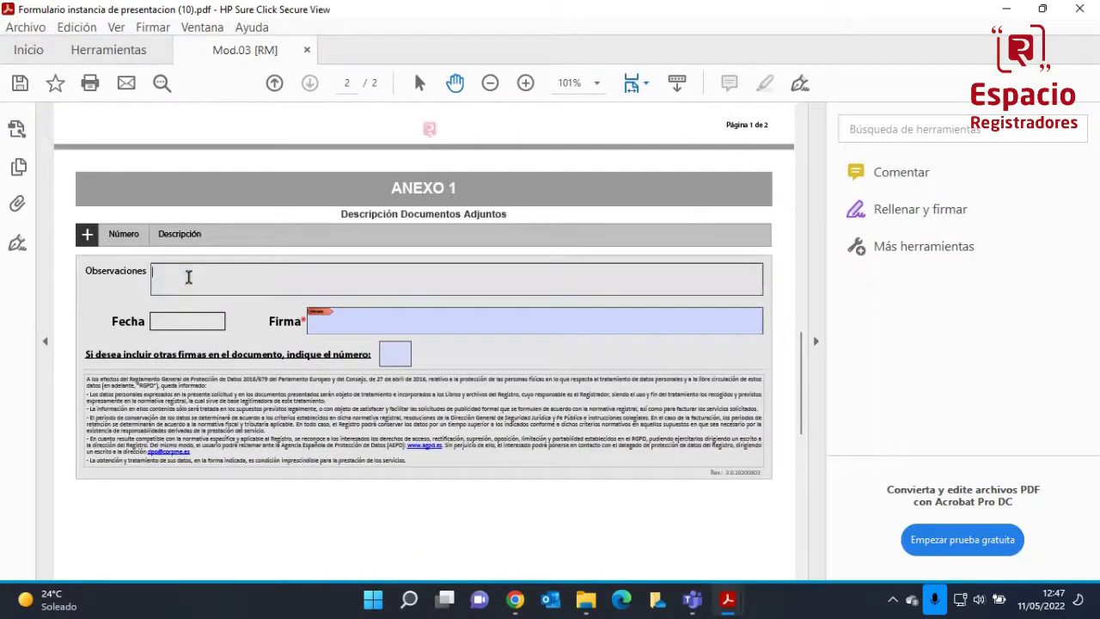
{"action": "left_click", "coordinate": [329, 318]}
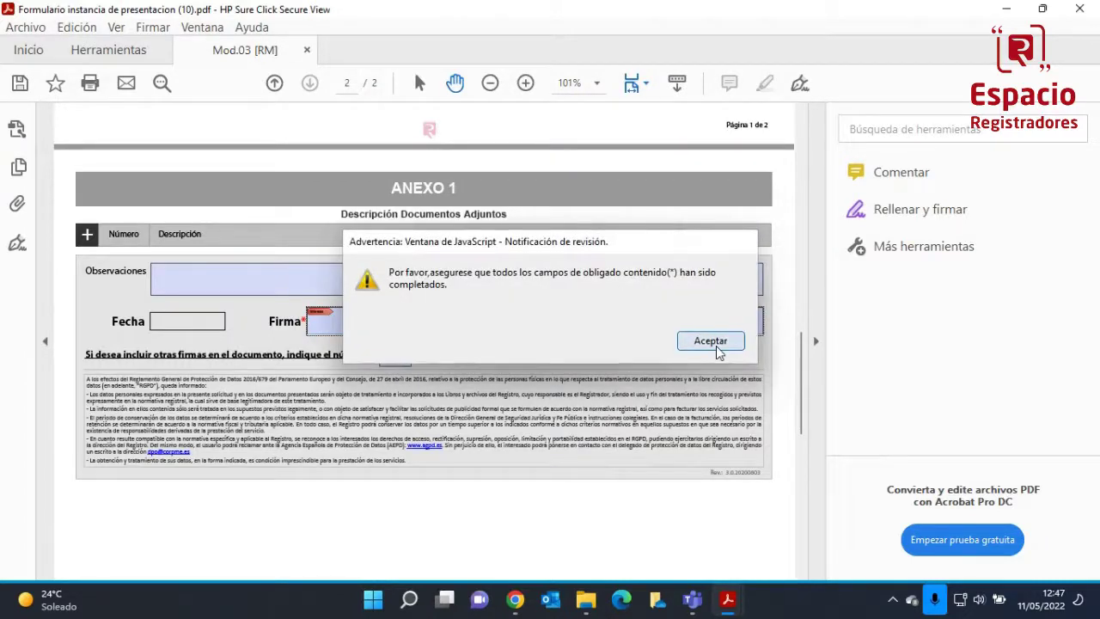
{"action": "left_click", "coordinate": [713, 342]}
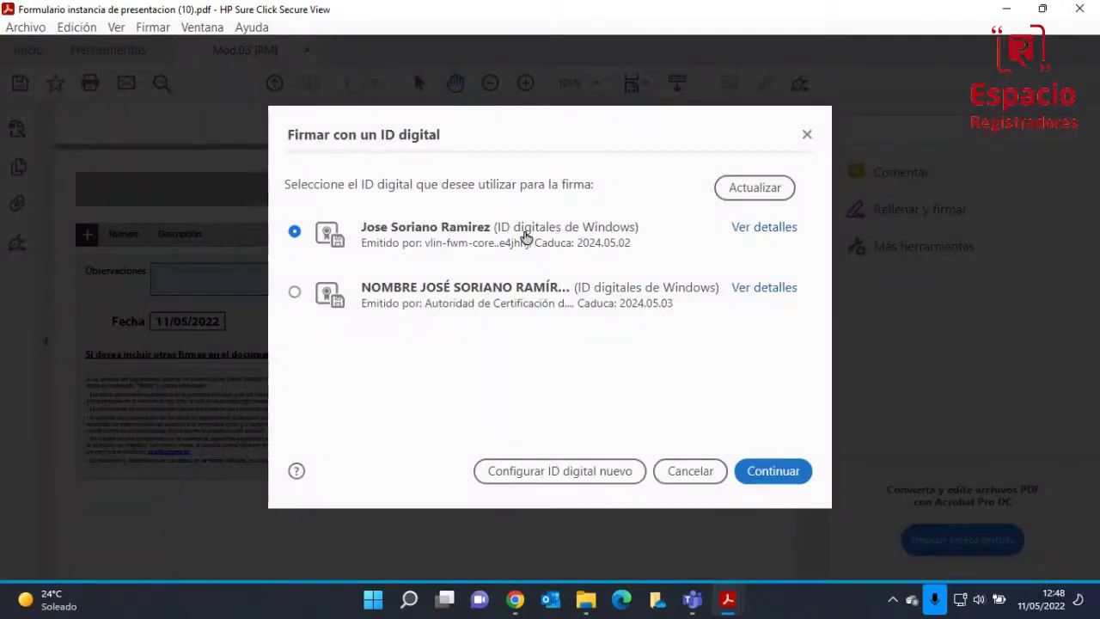
{"action": "left_click", "coordinate": [806, 137]}
Close the unfinished form without saving and return to the SUPUESTOS PRACTICOS folder
{"action": "left_click", "coordinate": [1079, 9]}
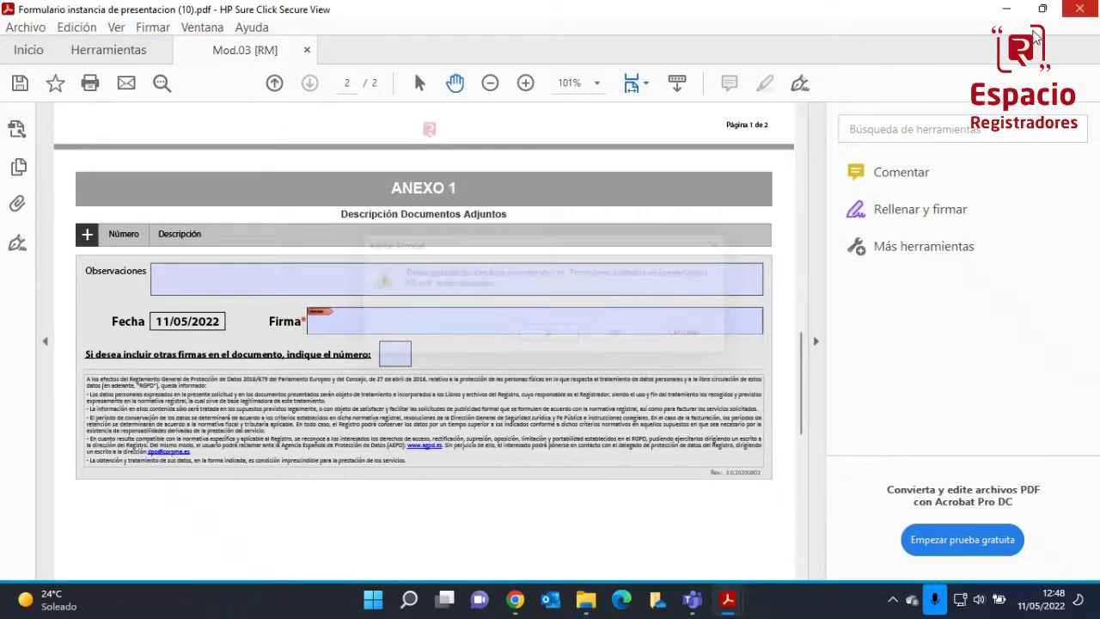
{"action": "left_click", "coordinate": [626, 347]}
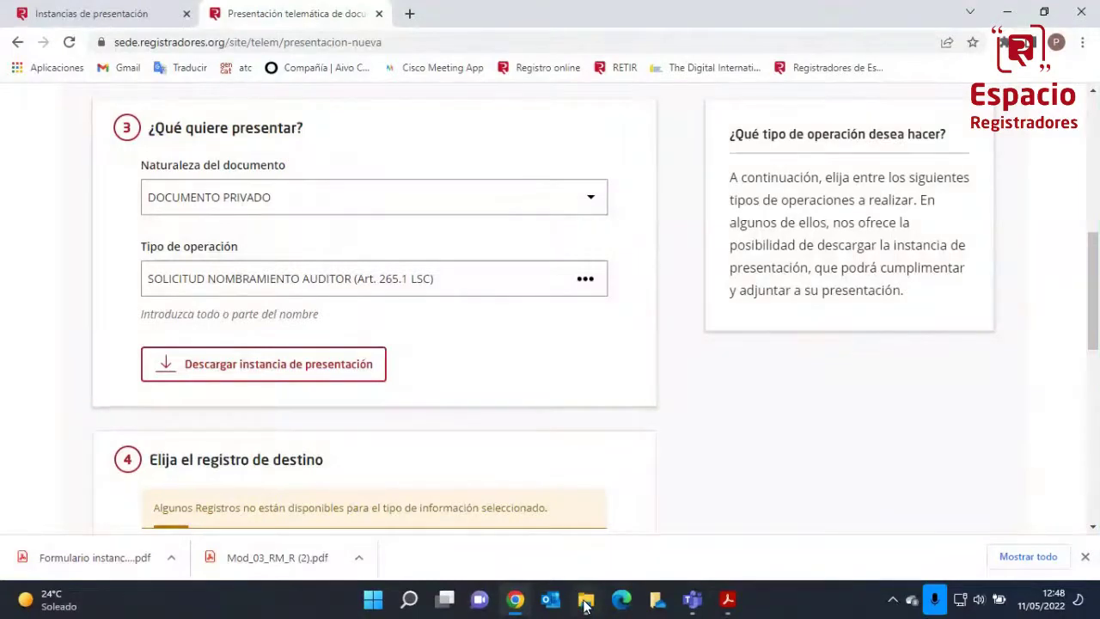
{"action": "left_click", "coordinate": [584, 599]}
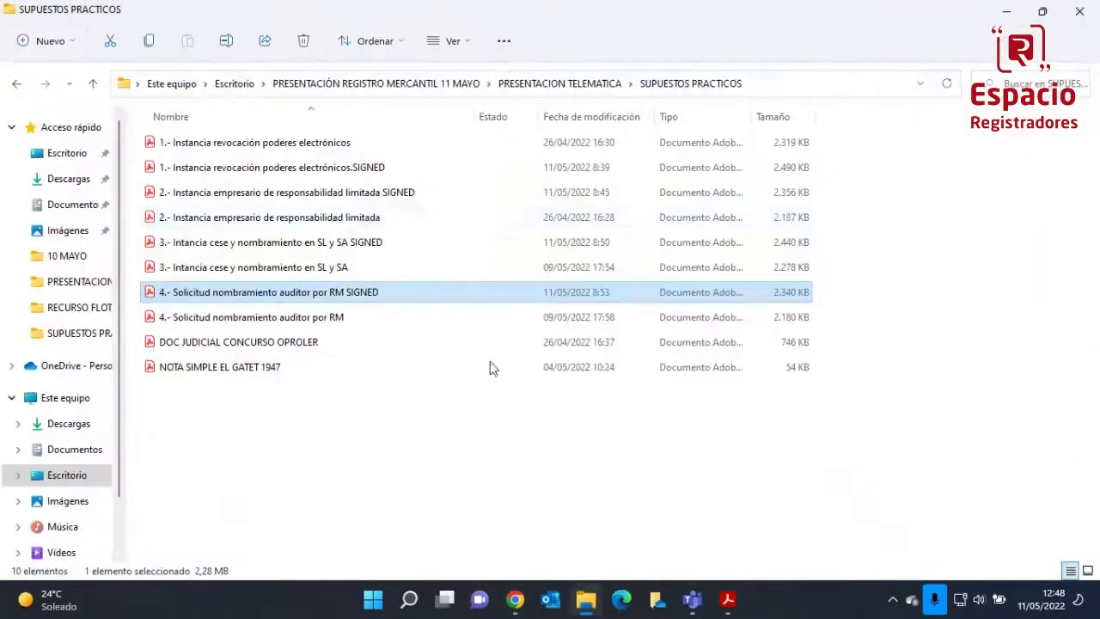
Open '4.- Solicitud nombramiento auditor por RM SIGNED', scroll through it, then close it
{"action": "double_click", "coordinate": [303, 299]}
{"action": "scroll", "coordinate": [462, 362], "scroll_direction": "down", "scroll_amount": 5}
{"action": "scroll", "coordinate": [462, 362], "scroll_direction": "down", "scroll_amount": 10}
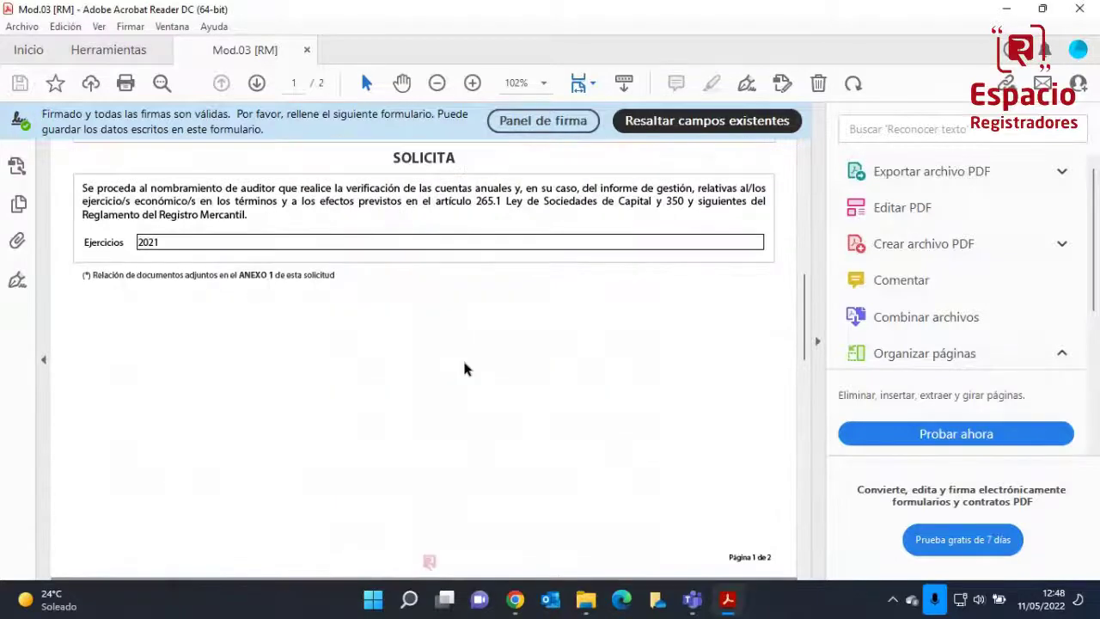
{"action": "scroll", "coordinate": [462, 362], "scroll_direction": "down", "scroll_amount": 2}
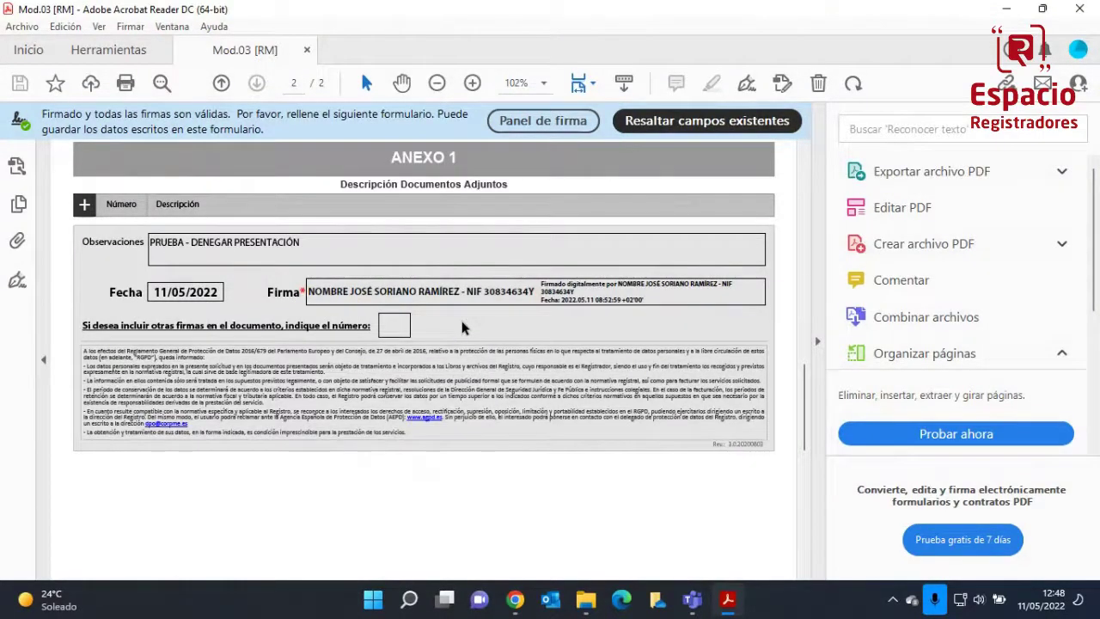
{"action": "scroll", "coordinate": [461, 326], "scroll_direction": "down", "scroll_amount": 1}
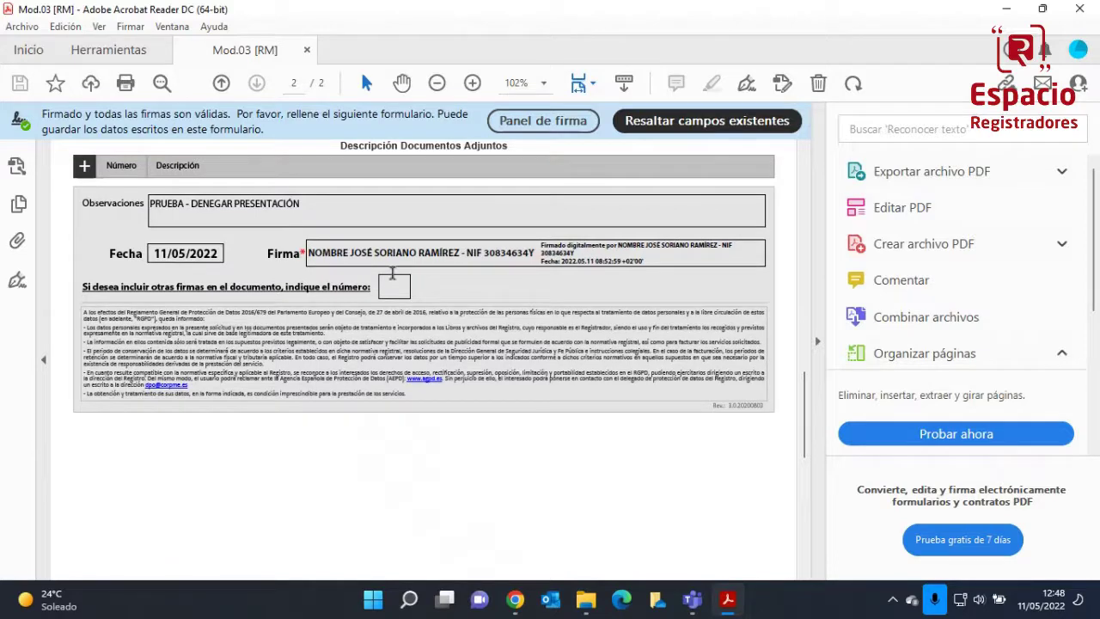
{"action": "left_click", "coordinate": [1081, 9]}
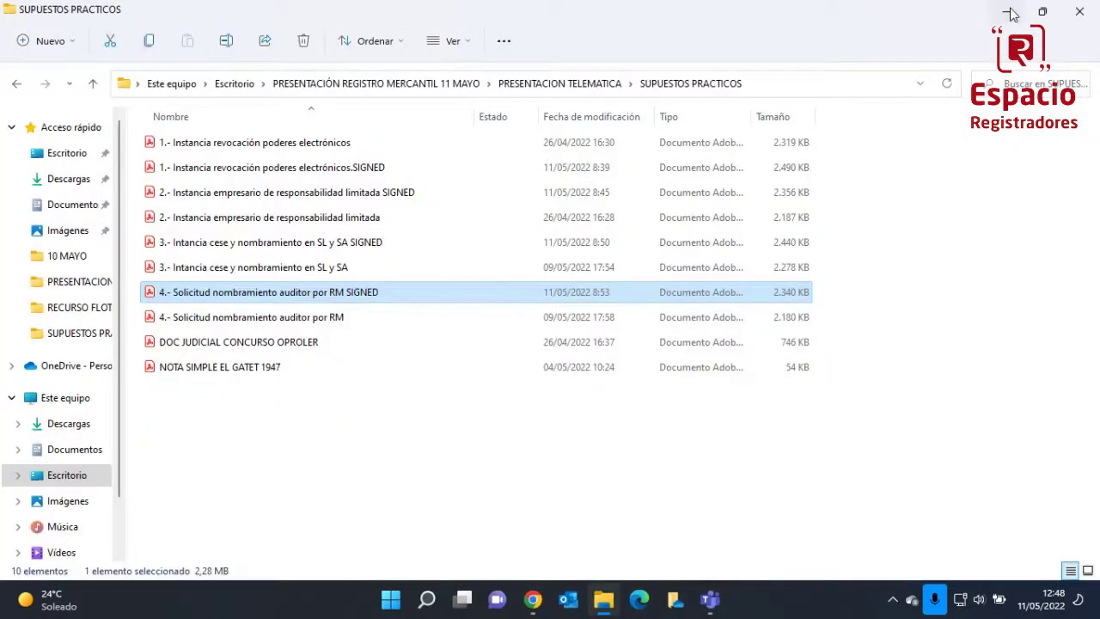
Choose REGISTRO MERCANTIL DE BARCELONA as the destination registry
{"action": "left_click", "coordinate": [1011, 12]}
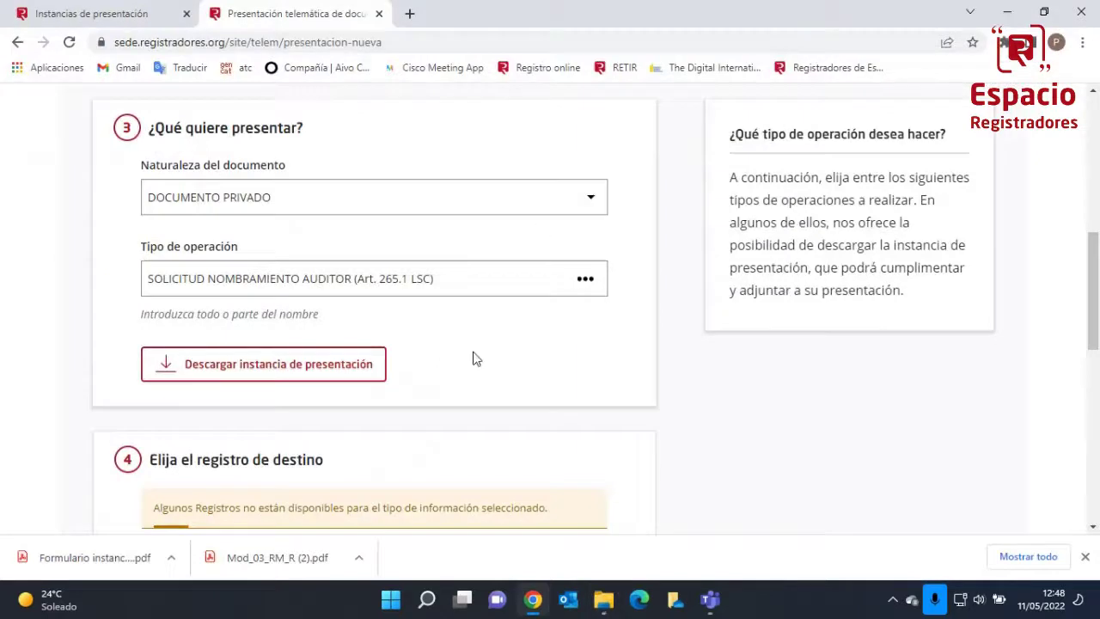
{"action": "scroll", "coordinate": [473, 358], "scroll_direction": "down", "scroll_amount": 1}
{"action": "scroll", "coordinate": [474, 358], "scroll_direction": "down", "scroll_amount": 2}
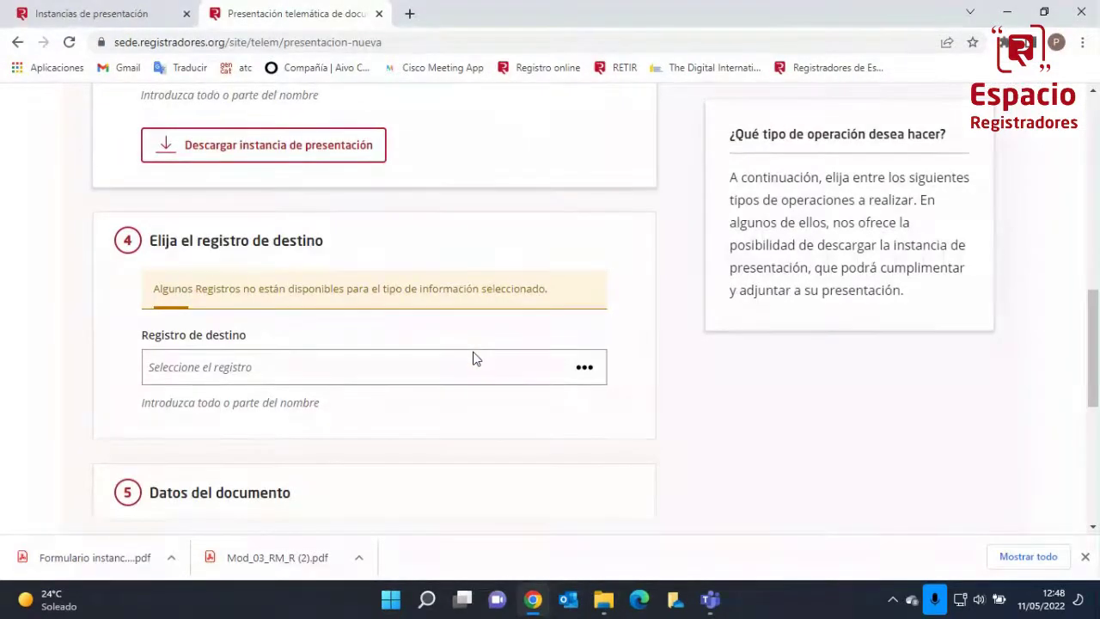
{"action": "left_click", "coordinate": [423, 374]}
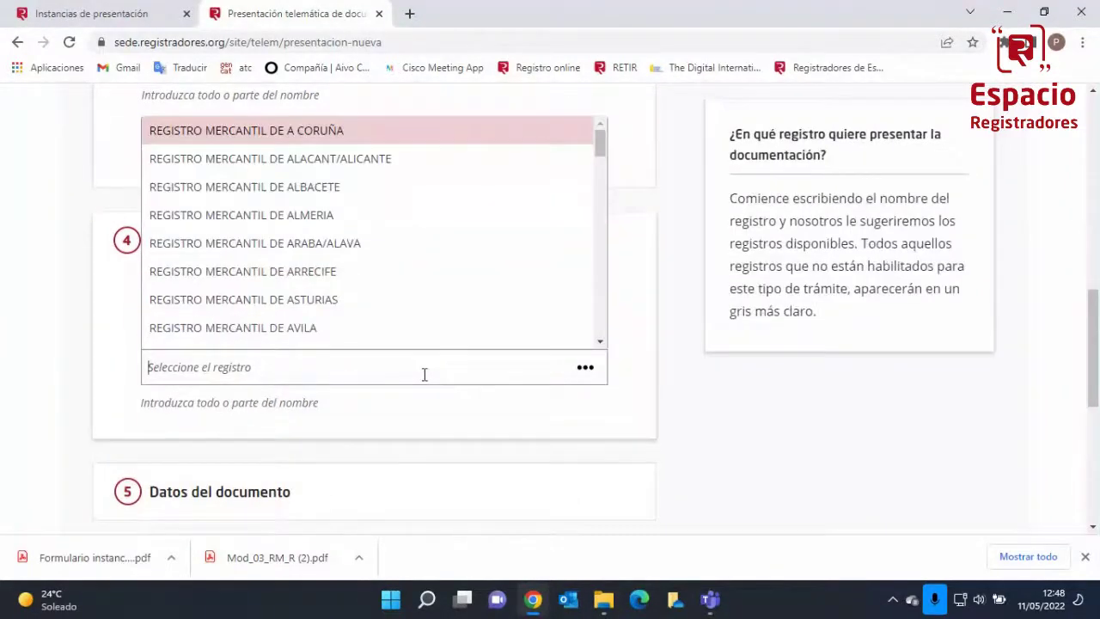
{"action": "type", "text": "BAR"}
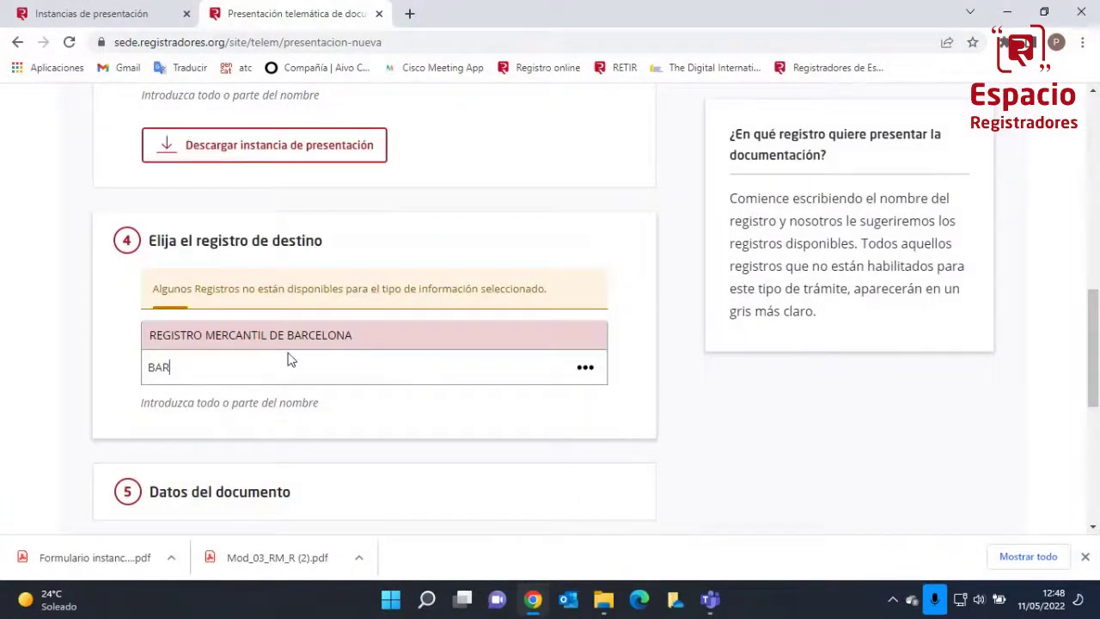
{"action": "left_click", "coordinate": [291, 337]}
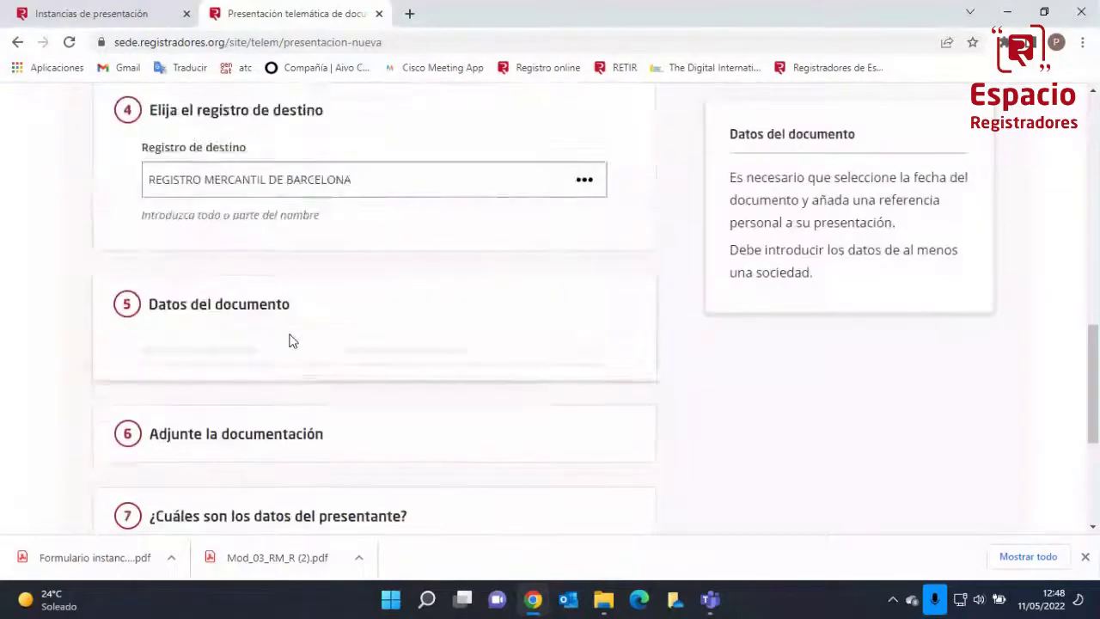
Set the document date to 10/05/2022 and the document reference to PRUEBA
{"action": "scroll", "coordinate": [291, 341], "scroll_direction": "up", "scroll_amount": 2}
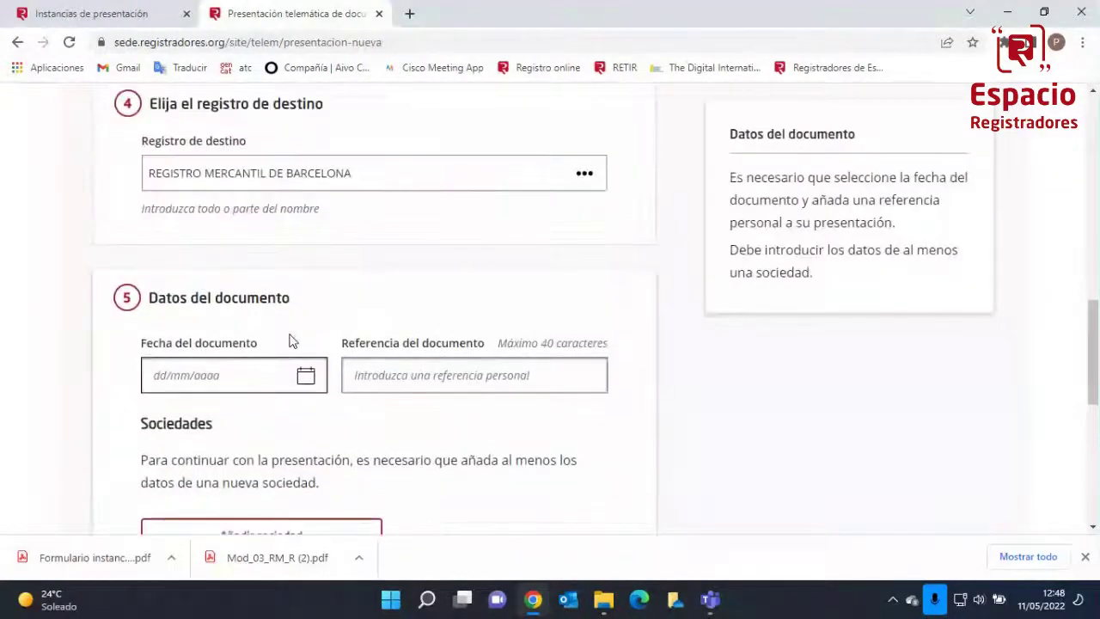
{"action": "left_click", "coordinate": [302, 376]}
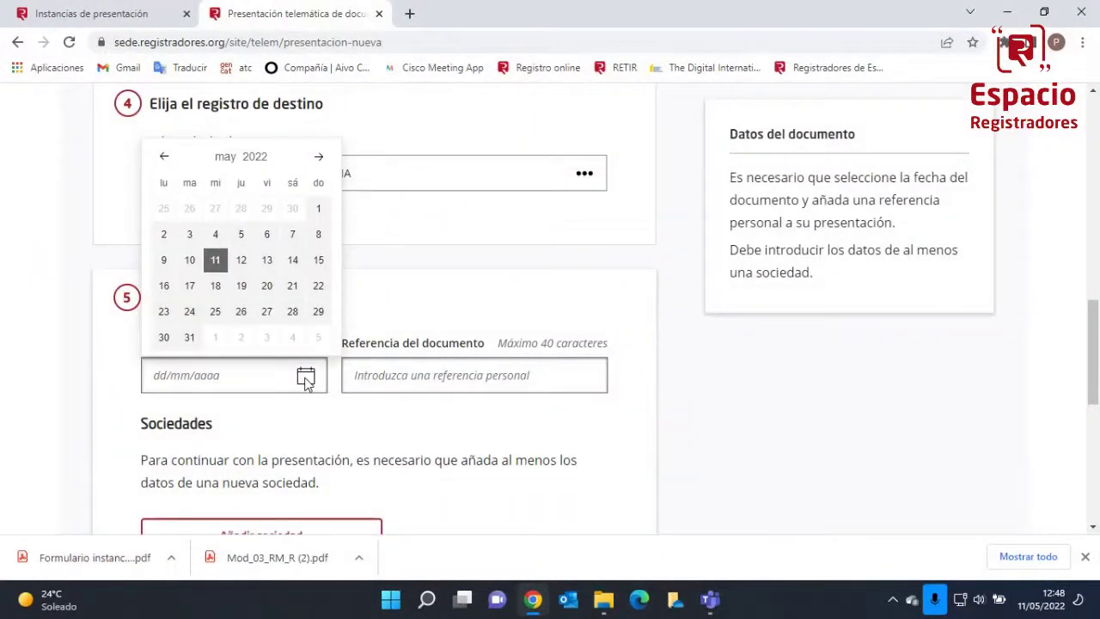
{"action": "left_click", "coordinate": [190, 260]}
{"action": "left_click", "coordinate": [354, 373]}
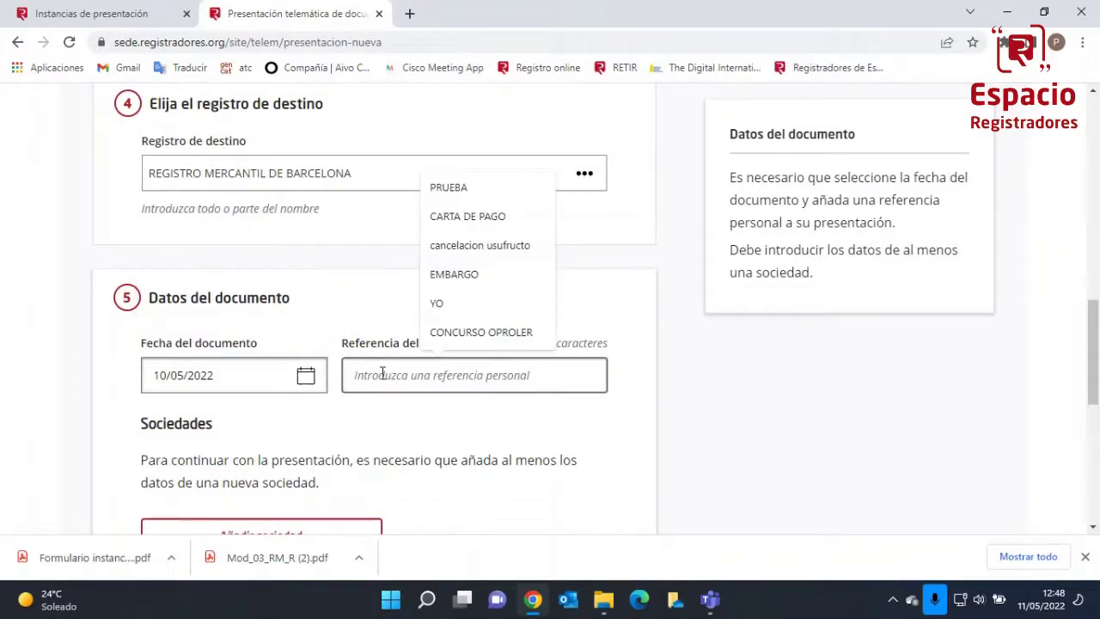
{"action": "left_click", "coordinate": [454, 189]}
{"action": "scroll", "coordinate": [292, 447], "scroll_direction": "down", "scroll_amount": 2}
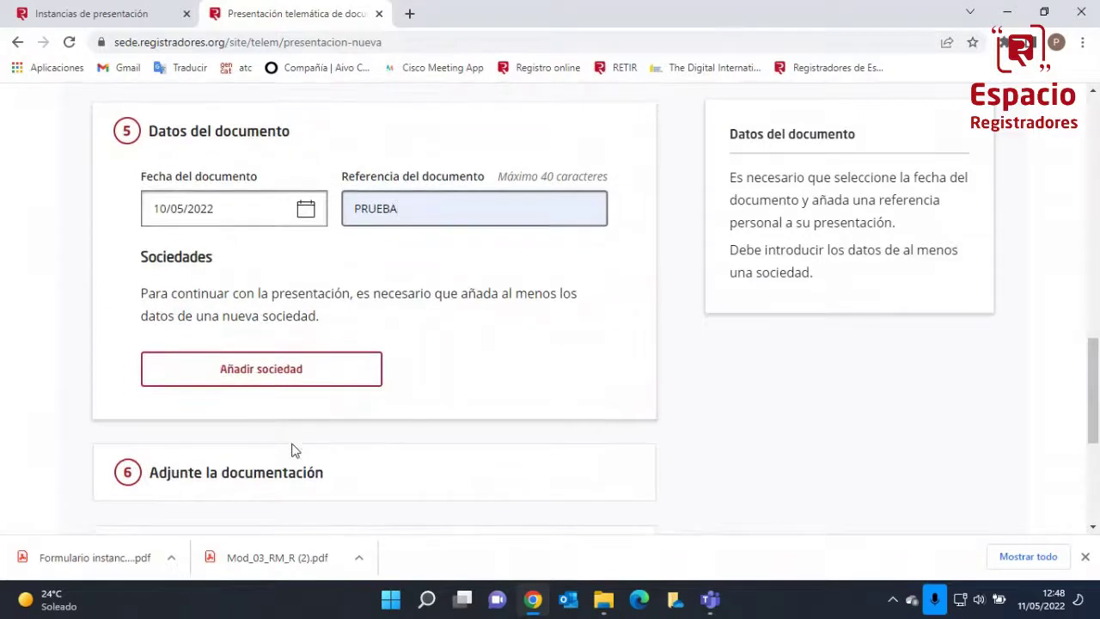
Add company EL MERCANTIL 1996 and its NIF through Añadir sociedad
{"action": "left_click", "coordinate": [276, 376]}
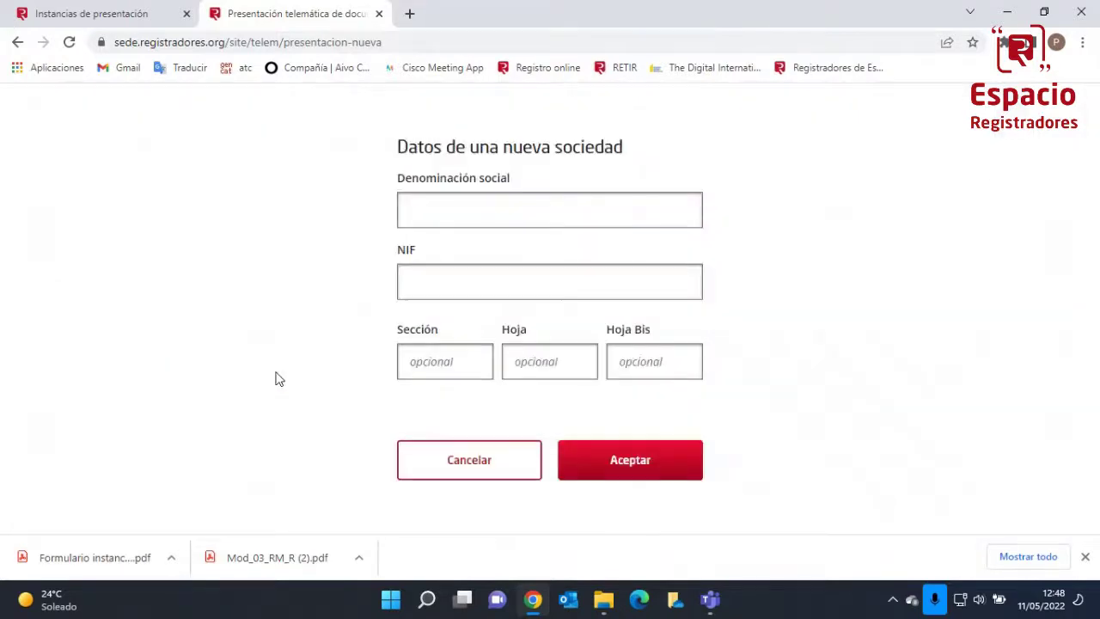
{"action": "left_click", "coordinate": [461, 215]}
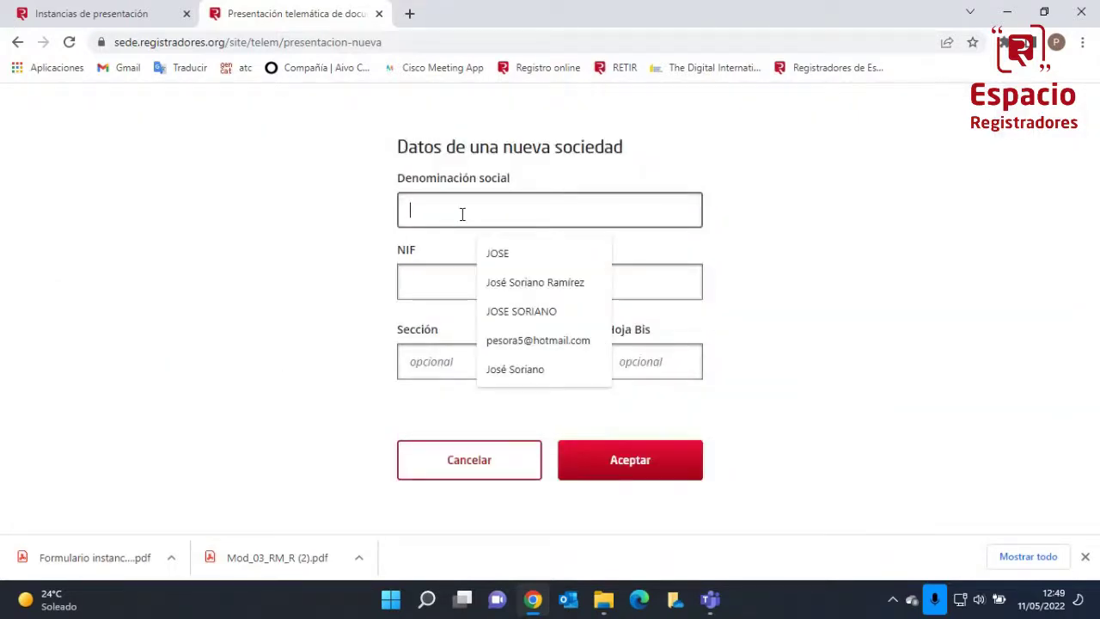
{"action": "type", "text": "EL MERC"}
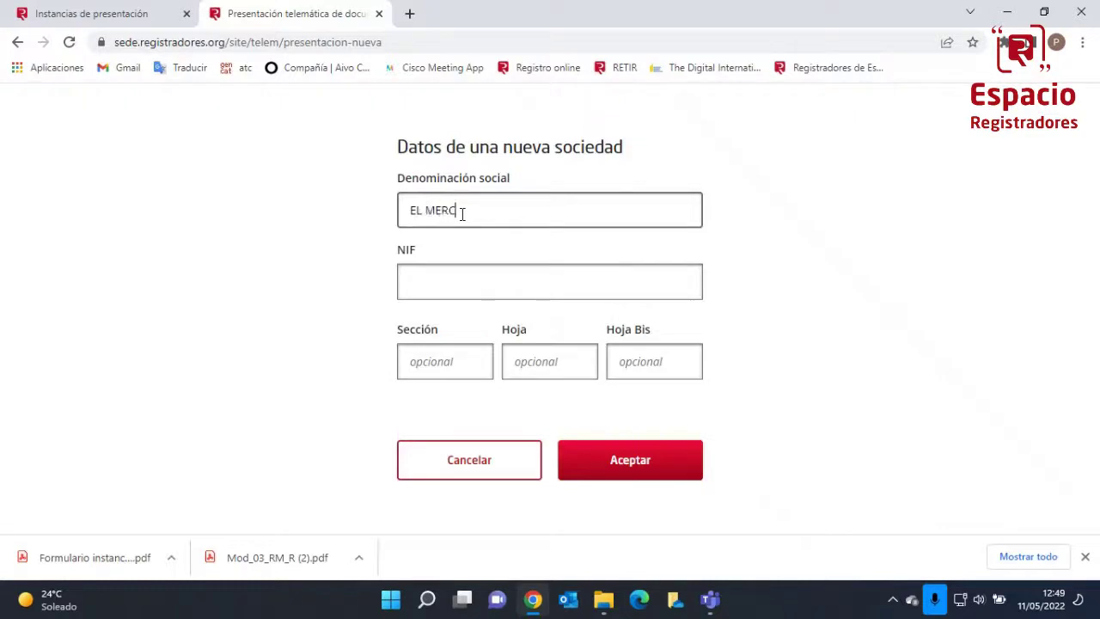
{"action": "type", "text": "ANTIL 1996"}
{"action": "key", "text": "Tab"}
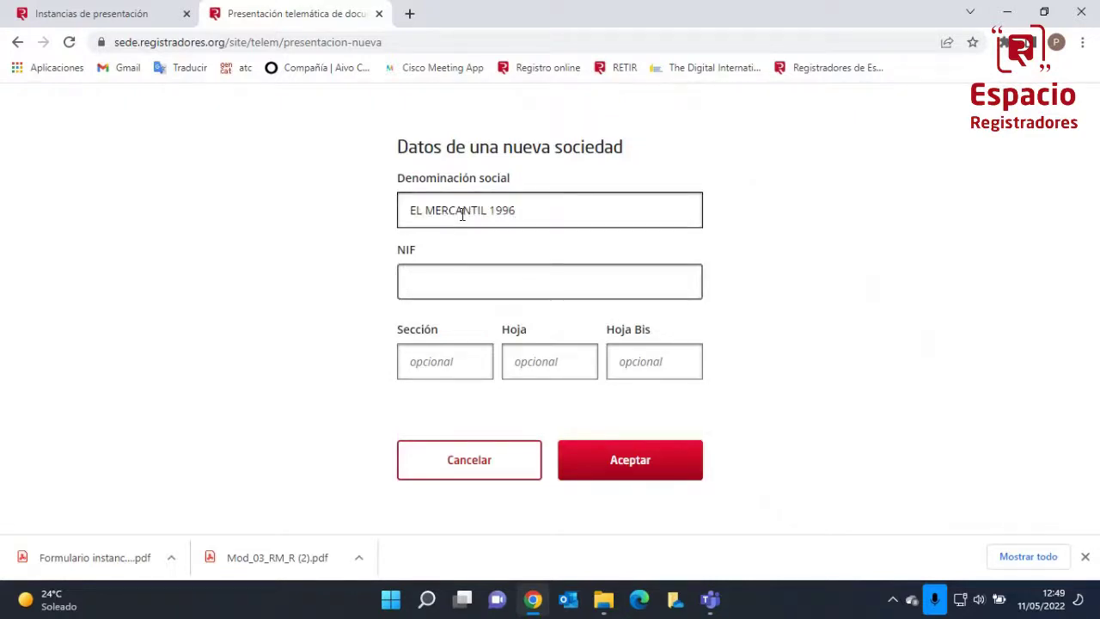
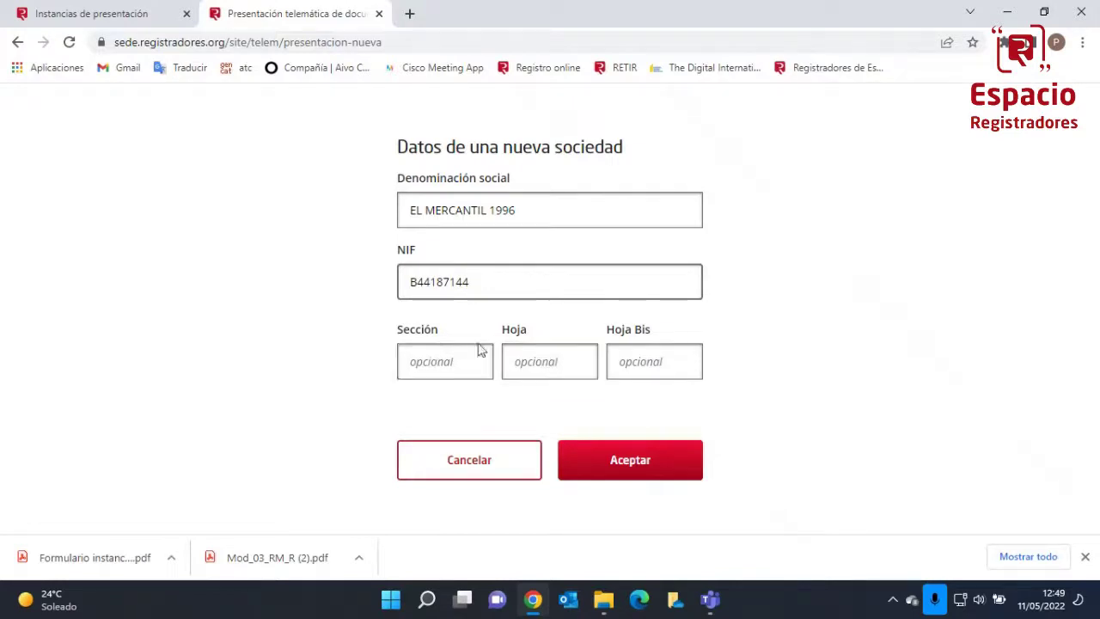
{"action": "left_click", "coordinate": [627, 462]}
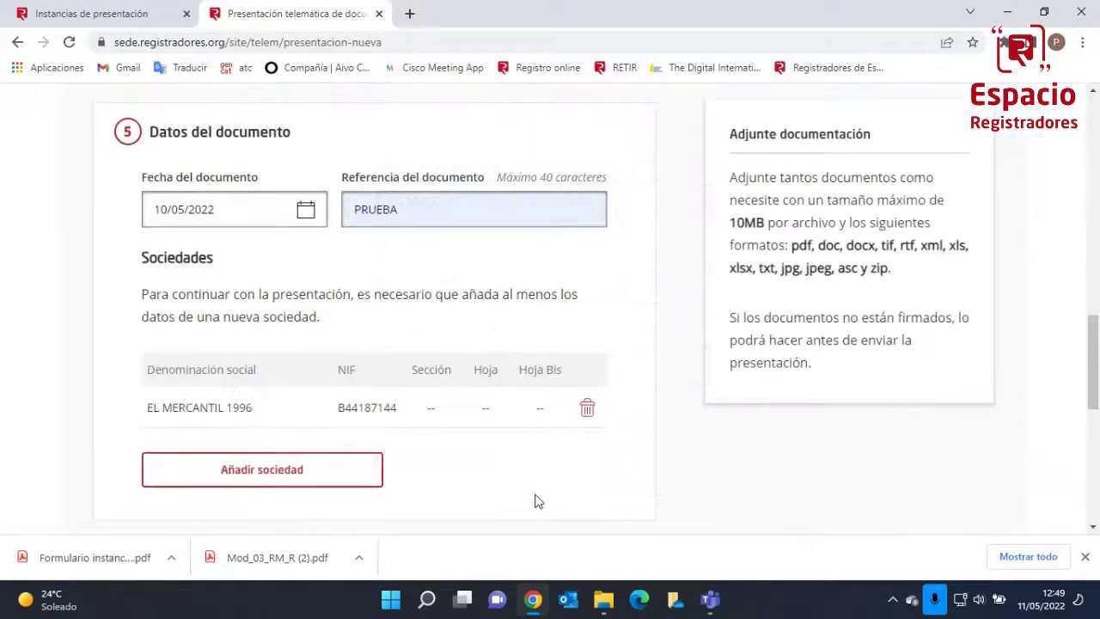
Attach the signed auditor-appointment request PDF to the presentation
{"action": "scroll", "coordinate": [505, 510], "scroll_direction": "down", "scroll_amount": 1}
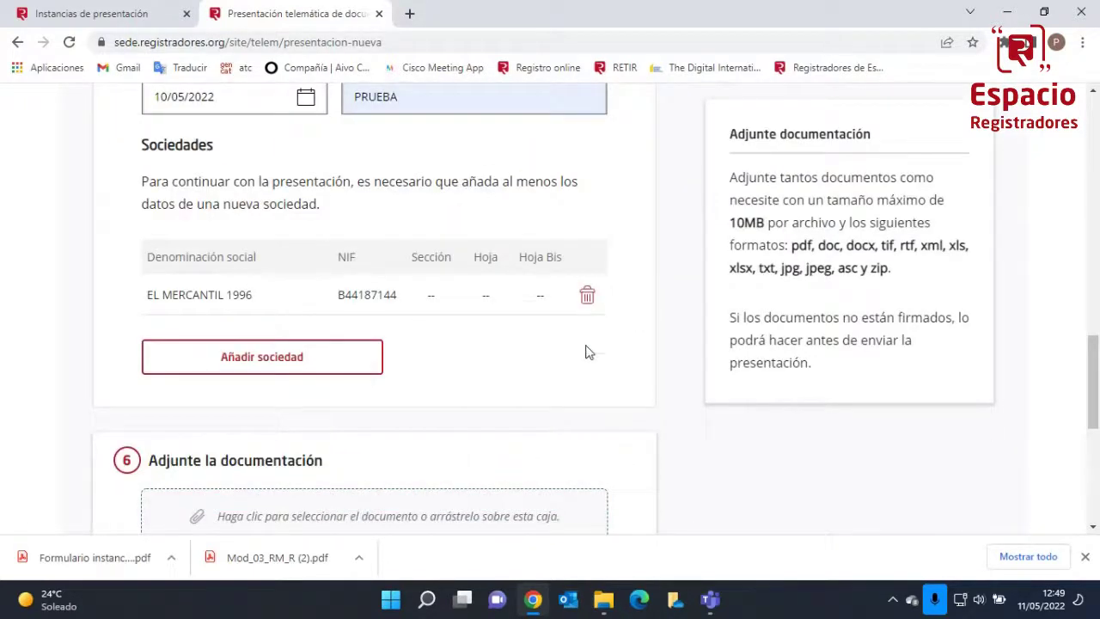
{"action": "scroll", "coordinate": [580, 363], "scroll_direction": "down", "scroll_amount": 1}
{"action": "scroll", "coordinate": [580, 362], "scroll_direction": "down", "scroll_amount": 3}
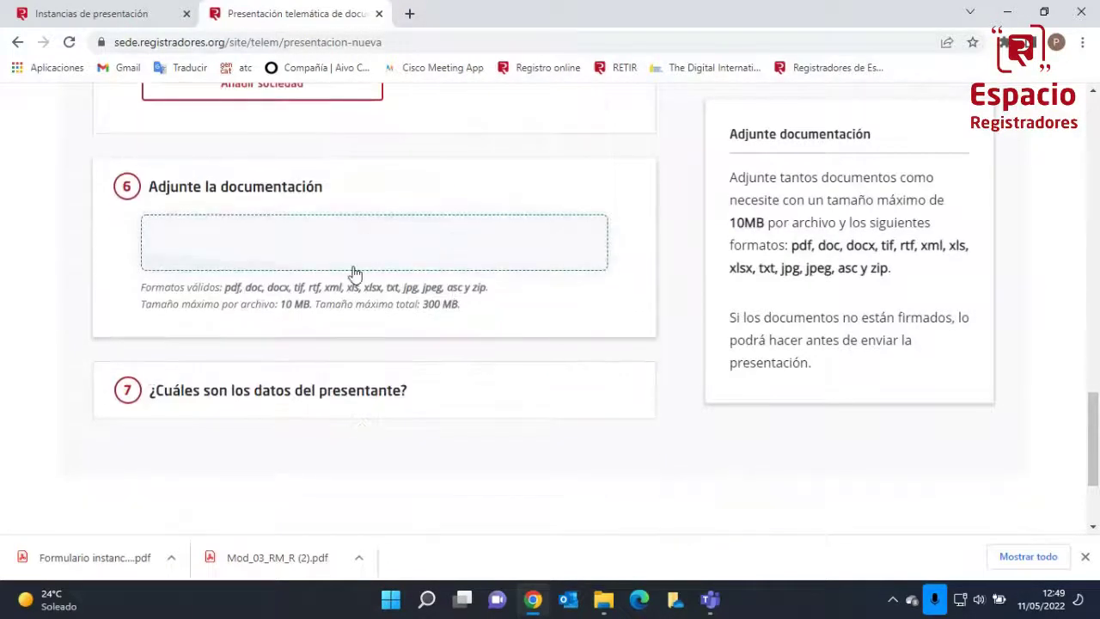
{"action": "left_click", "coordinate": [335, 248]}
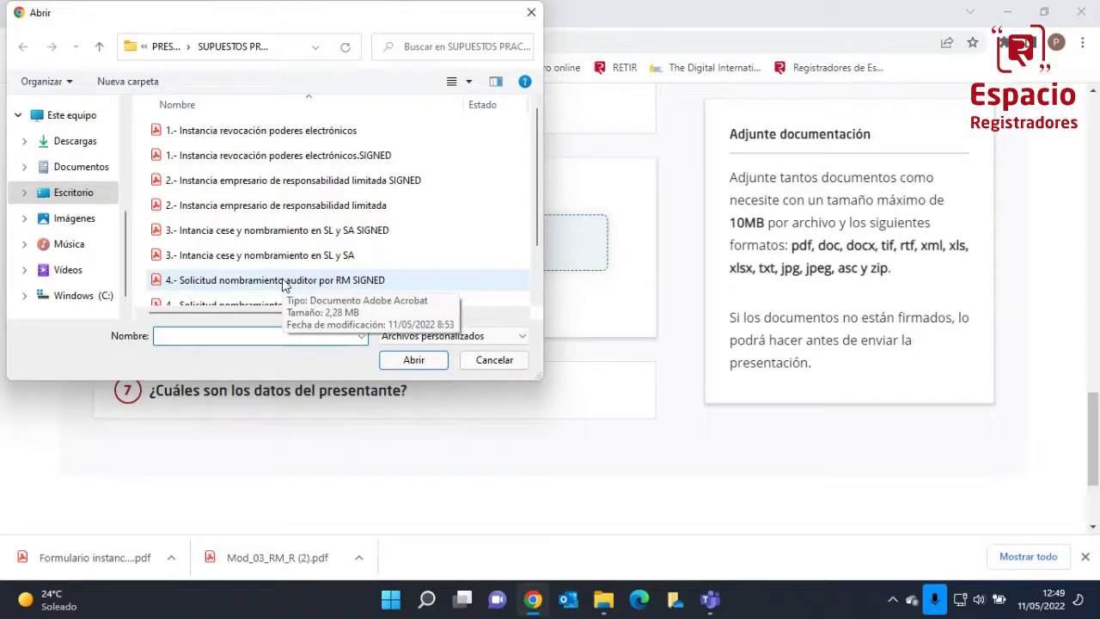
{"action": "left_click", "coordinate": [283, 283]}
{"action": "left_click", "coordinate": [414, 360]}
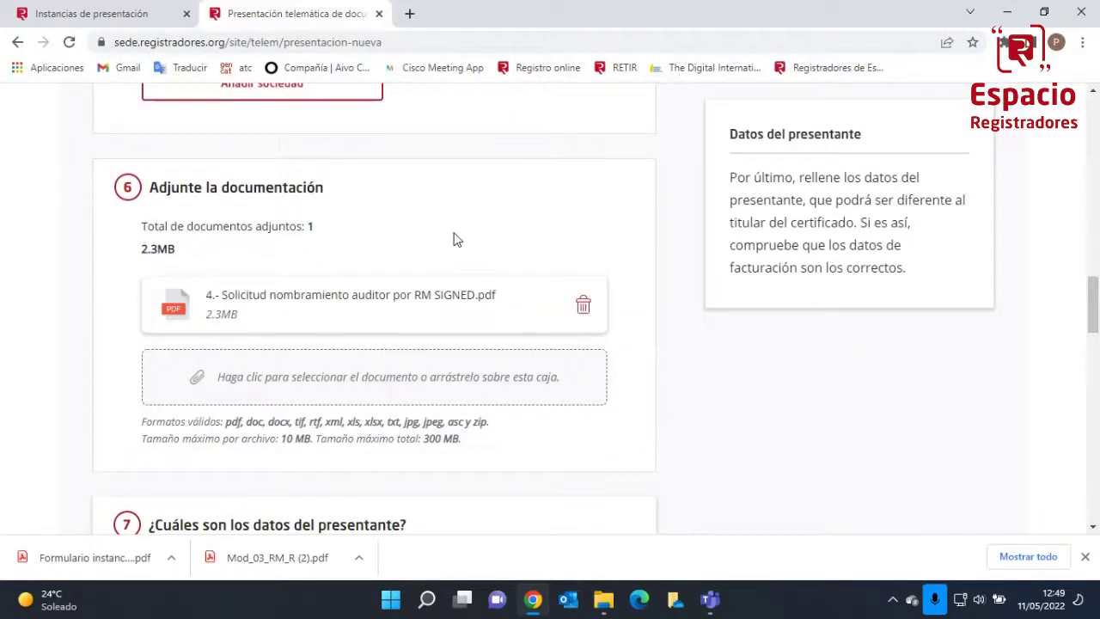
Split the billing name into Nombre, Primer apellido and Segundo apellido fields
{"action": "scroll", "coordinate": [453, 239], "scroll_direction": "down", "scroll_amount": 2}
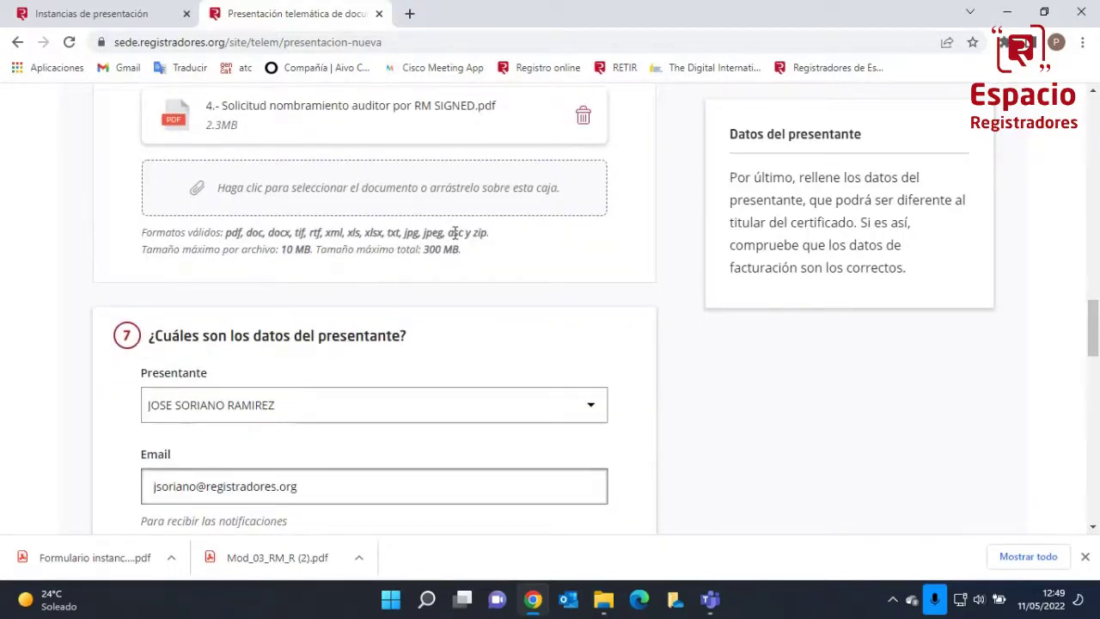
{"action": "scroll", "coordinate": [290, 256], "scroll_direction": "down", "scroll_amount": 8}
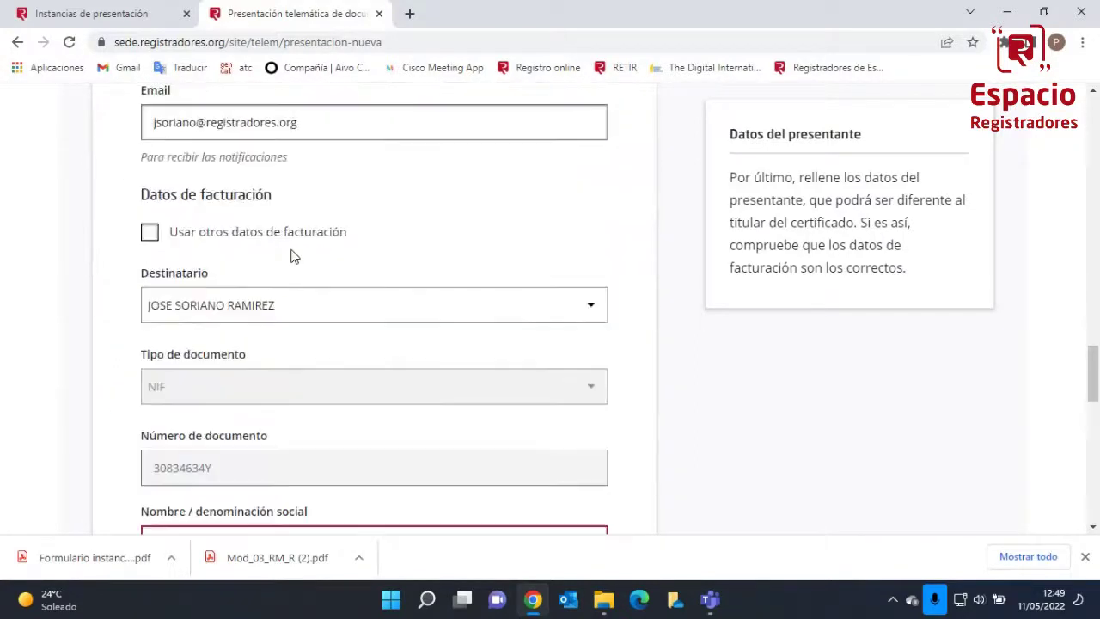
{"action": "scroll", "coordinate": [290, 255], "scroll_direction": "down", "scroll_amount": 1}
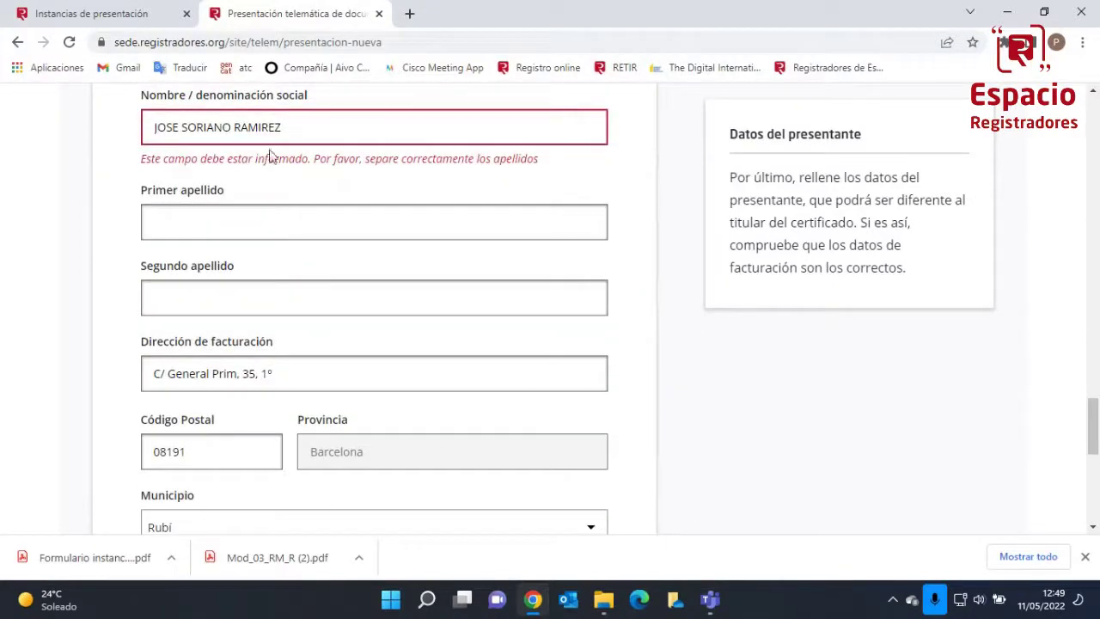
{"action": "key", "text": "BackSpace"}
{"action": "key", "text": "BackSpace"}
{"action": "key", "text": "BackSpace"}
{"action": "key", "text": "BackSpace"}
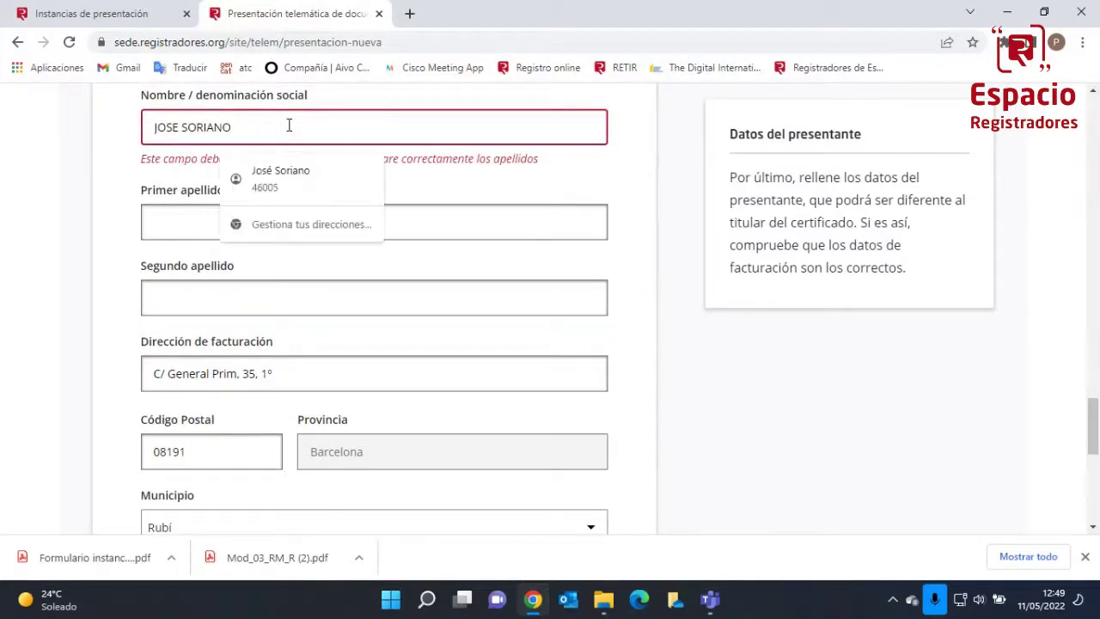
{"action": "key", "text": "BackSpace"}
{"action": "key", "text": "BackSpace"}
{"action": "key", "text": "BackSpace"}
{"action": "key", "text": "BackSpace"}
{"action": "key", "text": "BackSpace"}
{"action": "key", "text": "Tab"}
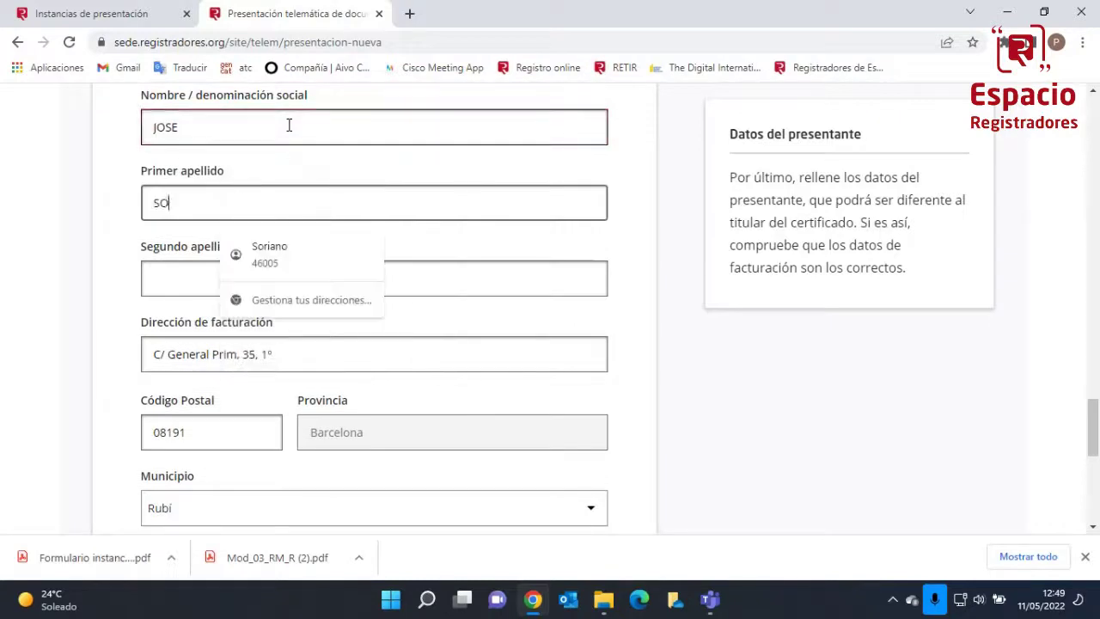
{"action": "key", "text": "Tab"}
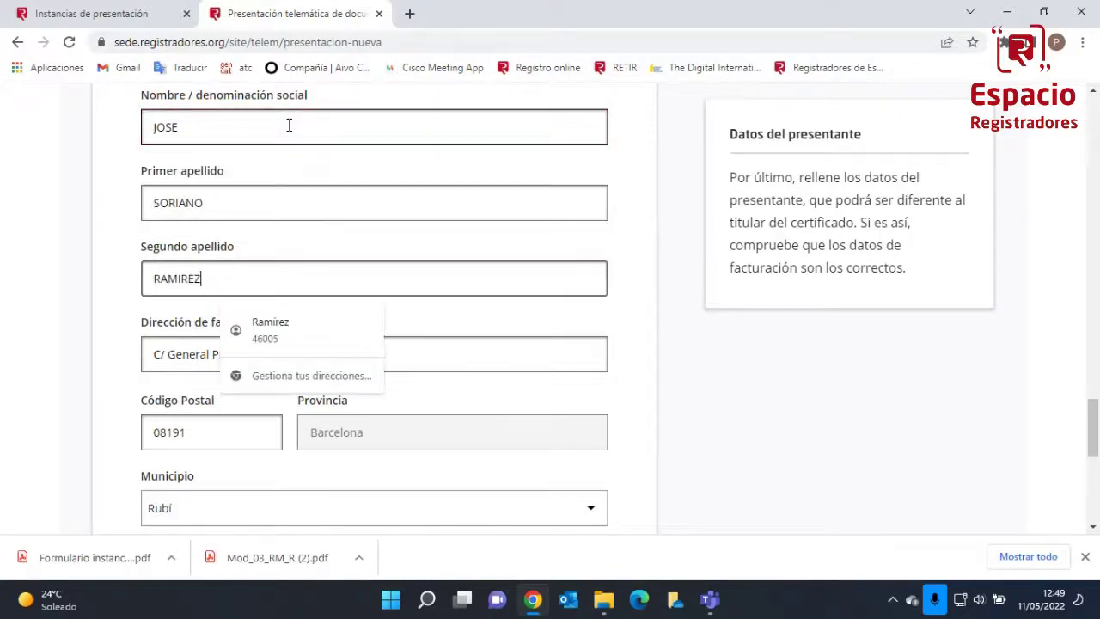
Declare no IRPF withholding and continue to the send-confirmation page
{"action": "scroll", "coordinate": [387, 283], "scroll_direction": "down", "scroll_amount": 3}
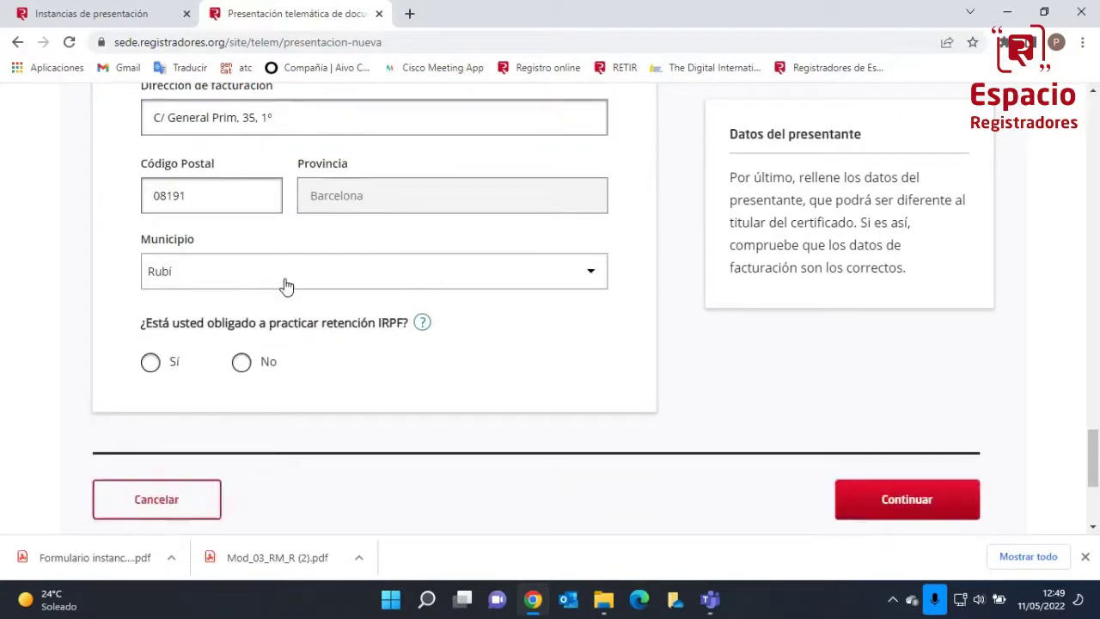
{"action": "left_click", "coordinate": [241, 361]}
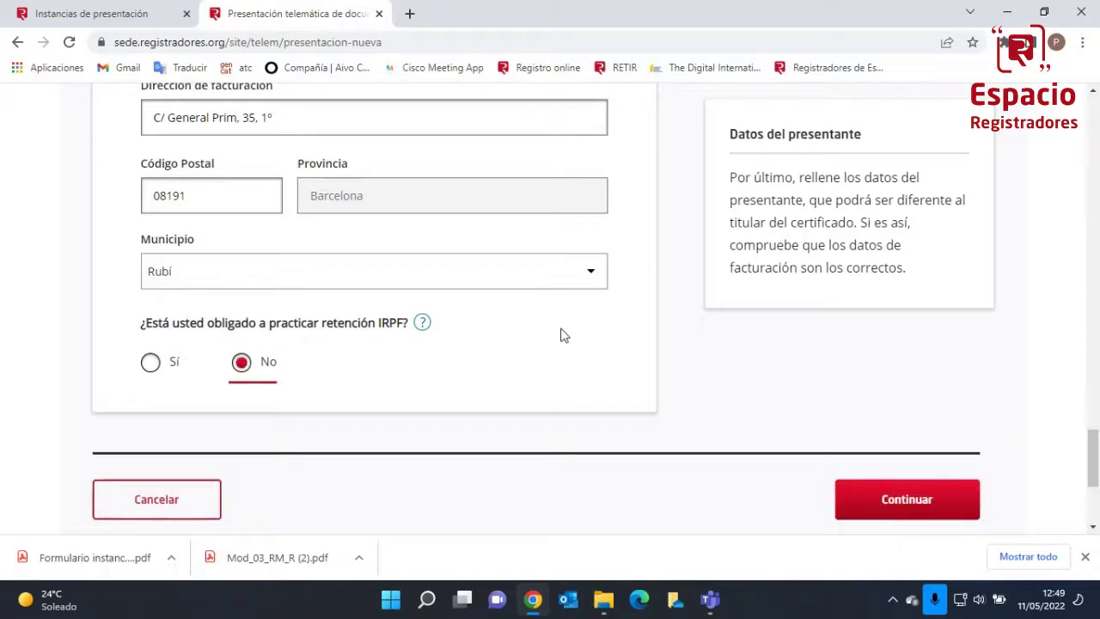
{"action": "scroll", "coordinate": [694, 380], "scroll_direction": "down", "scroll_amount": 2}
{"action": "left_click", "coordinate": [894, 379]}
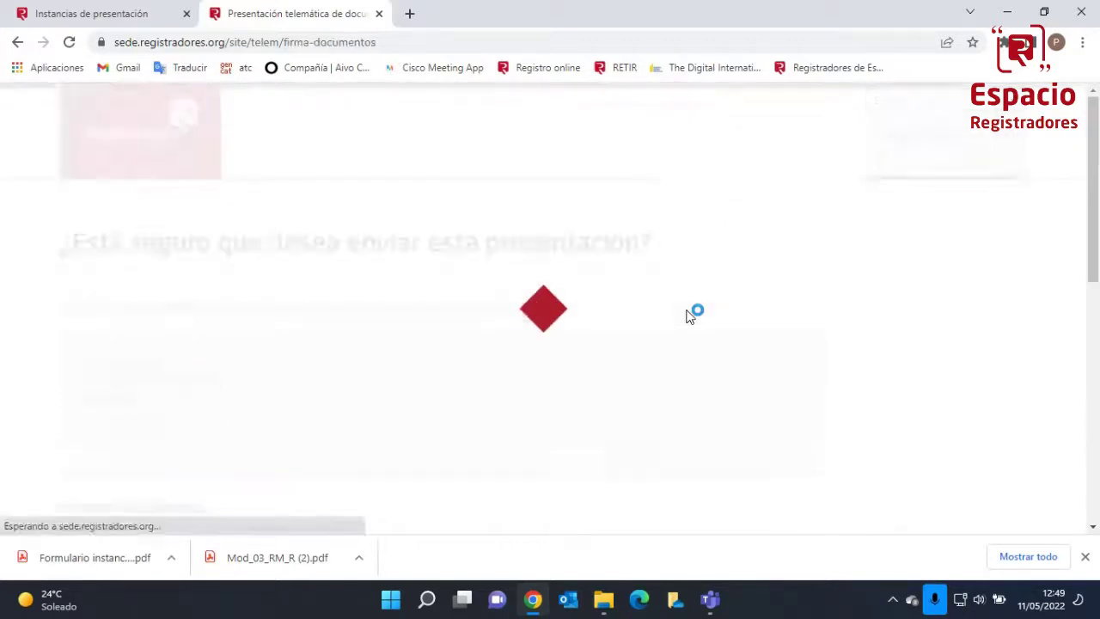
Send the presentation to Registro Mercantil de BARCELONA, signing with the Registradores certificate in AutoFirma
{"action": "scroll", "coordinate": [516, 370], "scroll_direction": "down", "scroll_amount": 5}
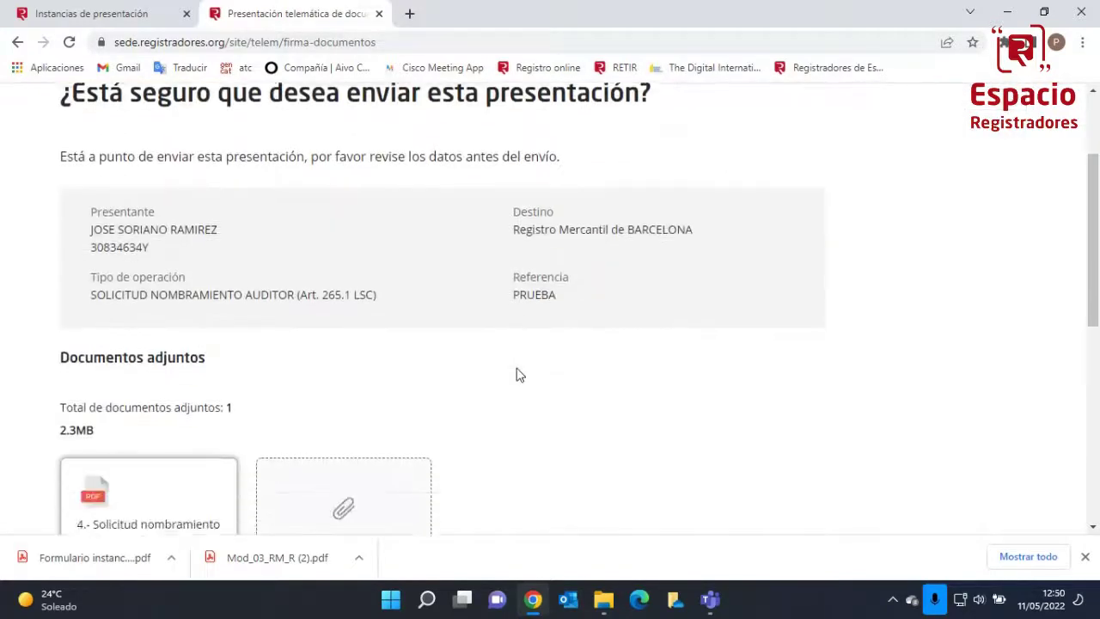
{"action": "scroll", "coordinate": [518, 373], "scroll_direction": "down", "scroll_amount": 2}
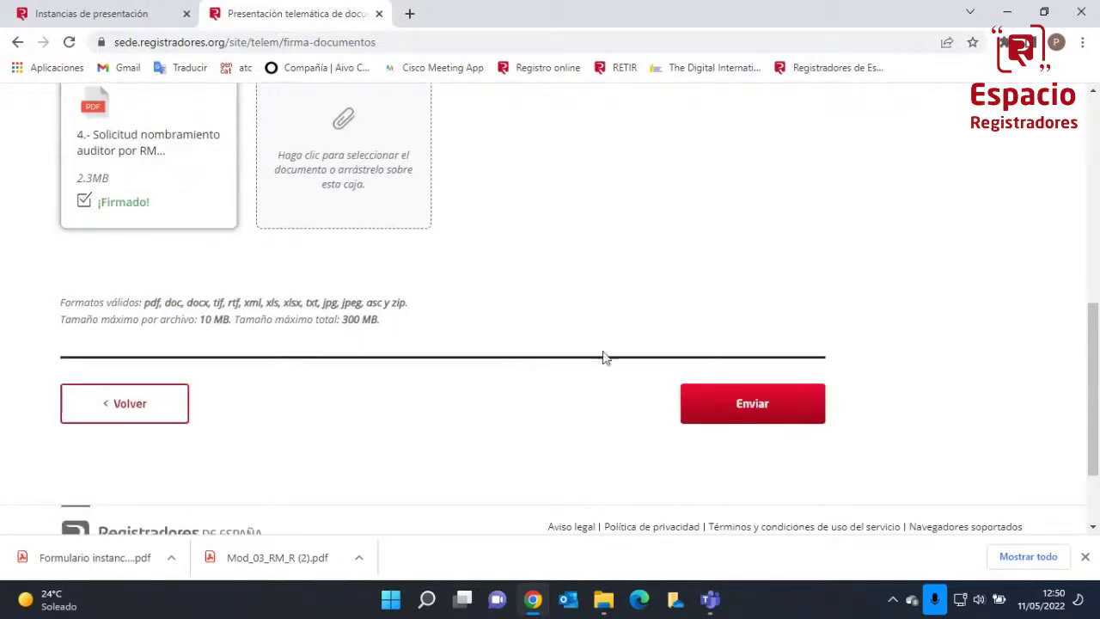
{"action": "left_click", "coordinate": [739, 416]}
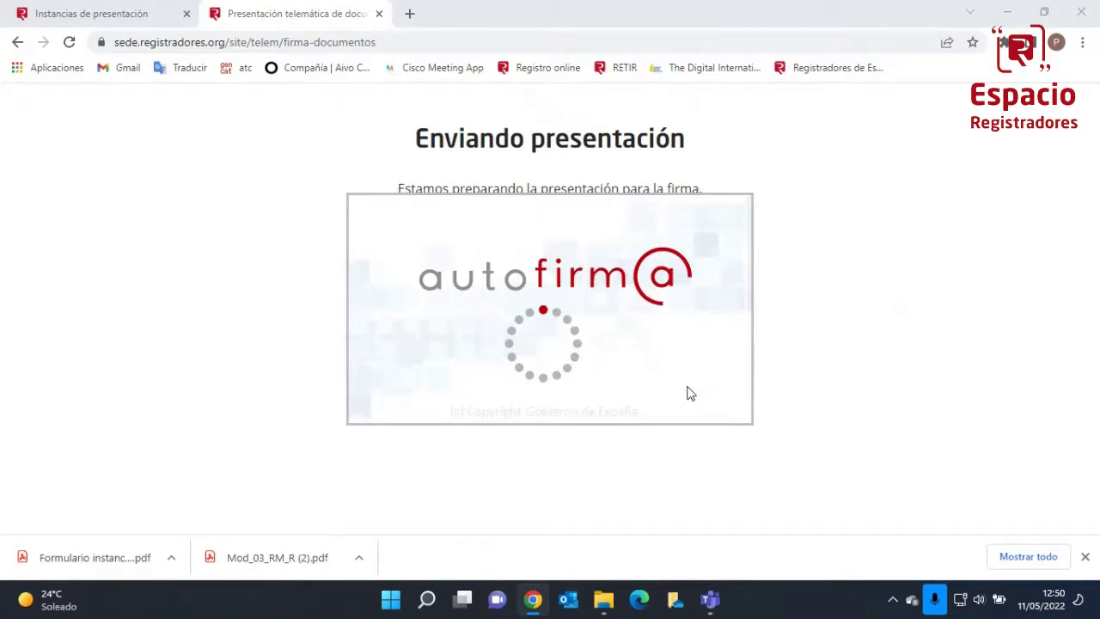
{"action": "left_click", "coordinate": [573, 335]}
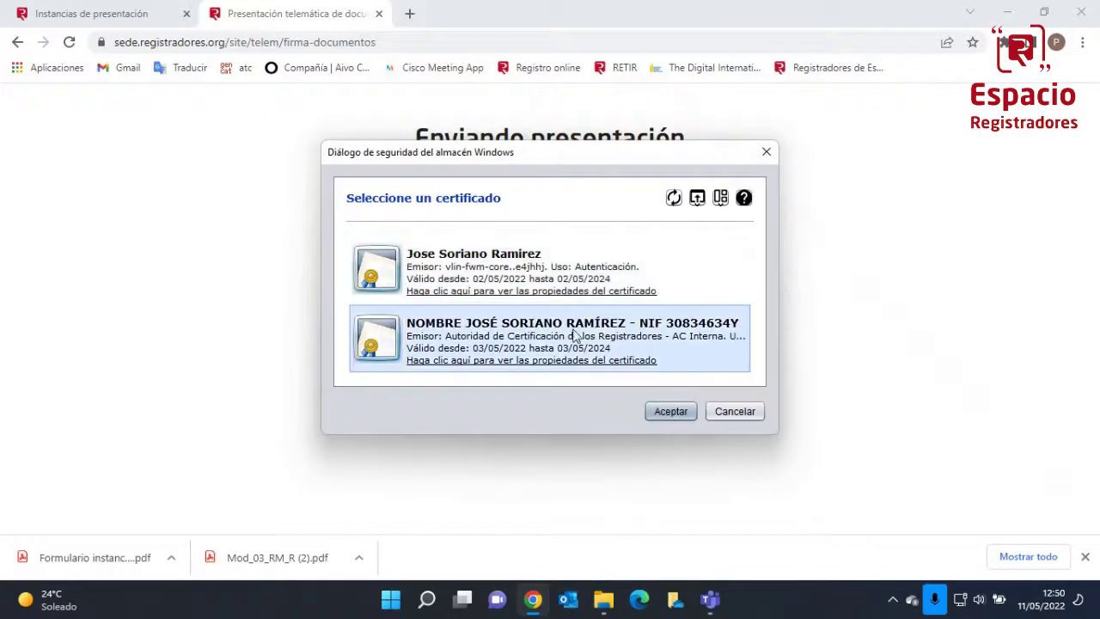
{"action": "left_click", "coordinate": [670, 410]}
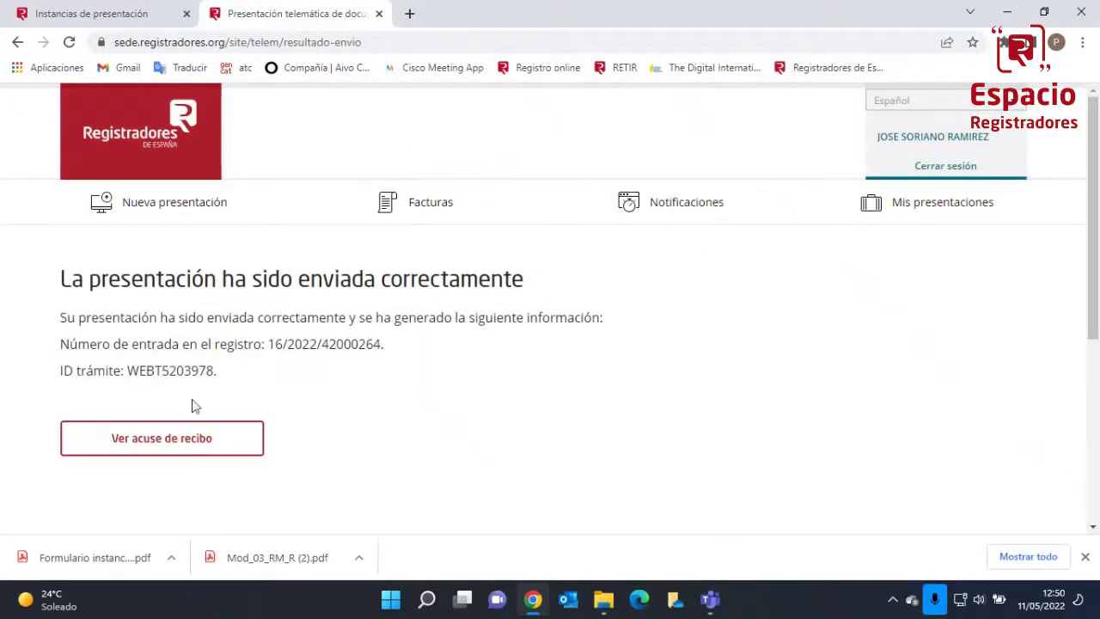
Read through the Acuse de recibo PDF, then switch to the Entradas telemáticas window
{"action": "left_click", "coordinate": [181, 448]}
{"action": "scroll", "coordinate": [543, 363], "scroll_direction": "down", "scroll_amount": 5}
{"action": "scroll", "coordinate": [543, 366], "scroll_direction": "down", "scroll_amount": 1}
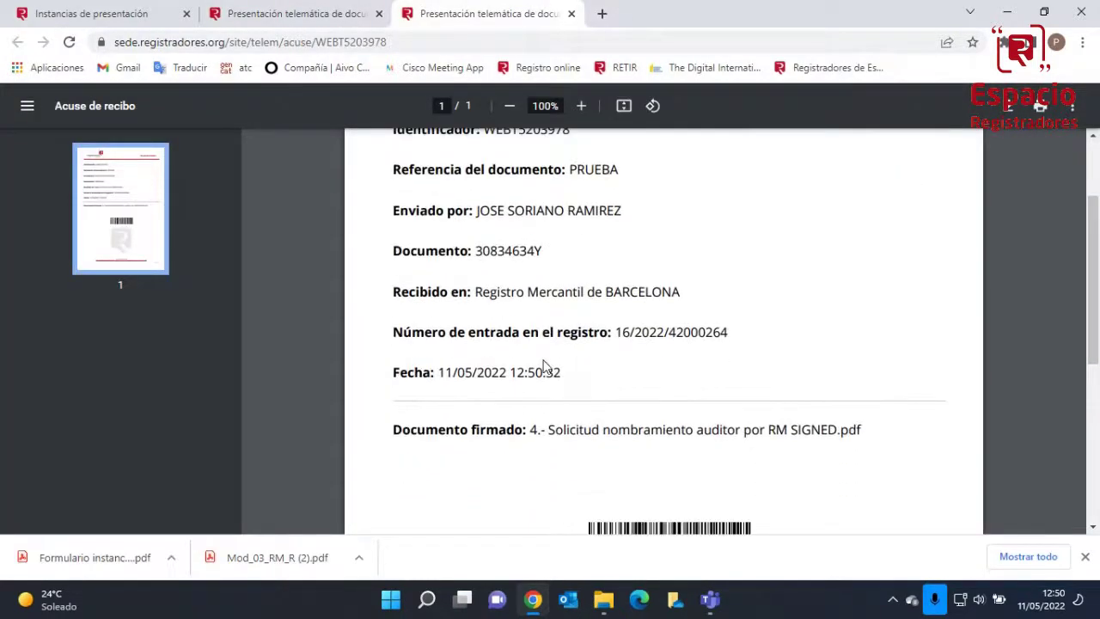
{"action": "scroll", "coordinate": [545, 363], "scroll_direction": "down", "scroll_amount": 2}
{"action": "scroll", "coordinate": [559, 361], "scroll_direction": "up", "scroll_amount": 2}
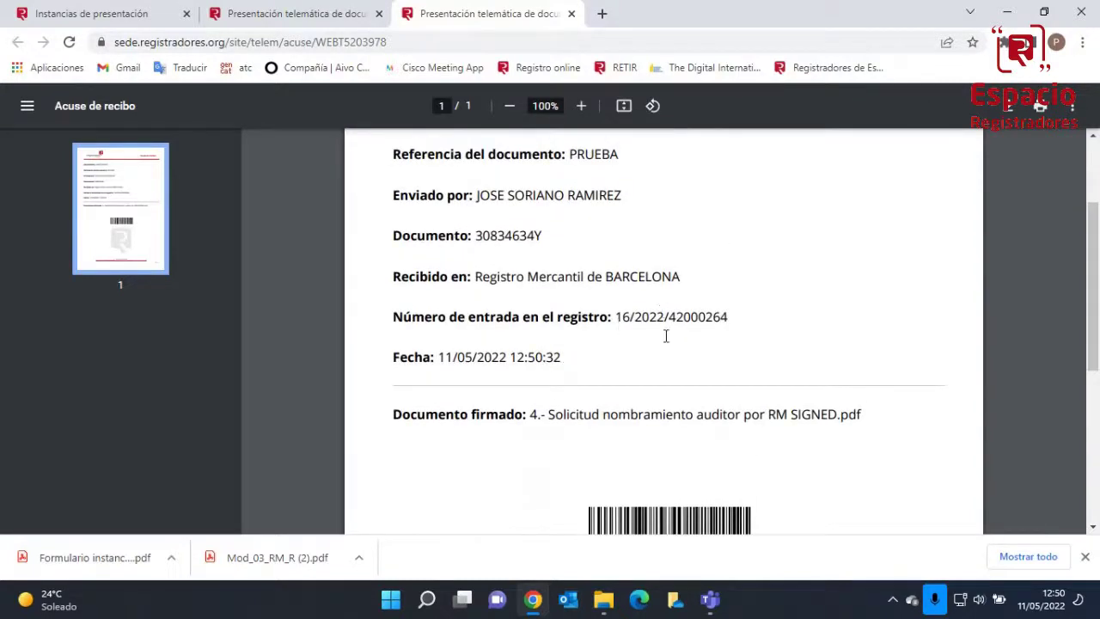
{"action": "scroll", "coordinate": [667, 343], "scroll_direction": "down", "scroll_amount": 1}
{"action": "scroll", "coordinate": [667, 343], "scroll_direction": "down", "scroll_amount": 1}
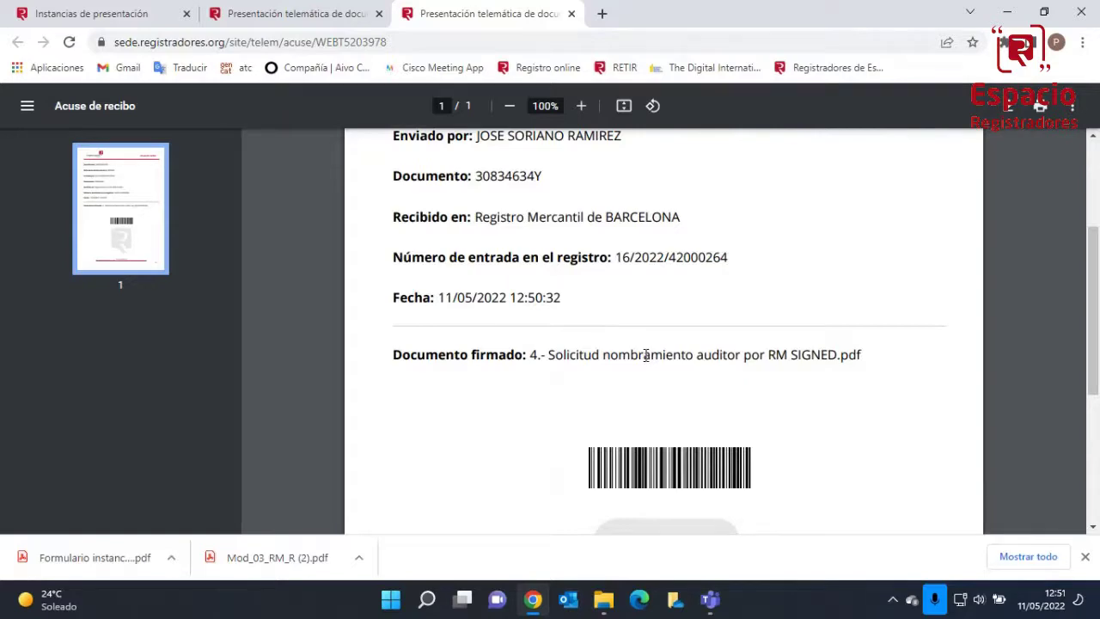
{"action": "key", "text": "alt+Tab"}
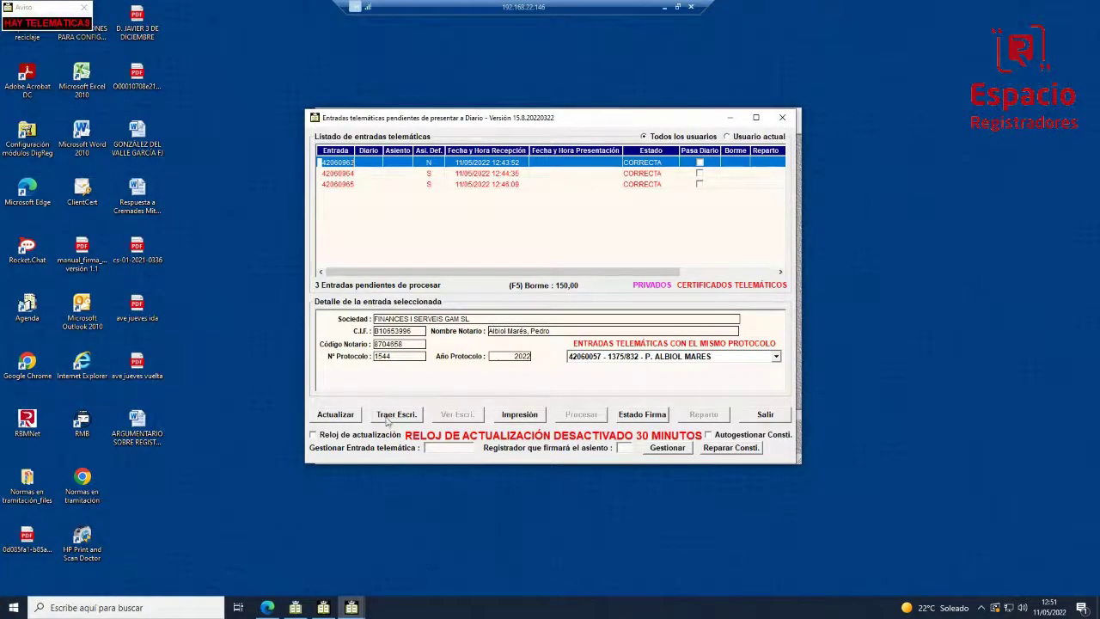
Refresh the pending entries, fetch the deed for the selected entry with Traer Escri., and refresh again
{"action": "left_click", "coordinate": [335, 414]}
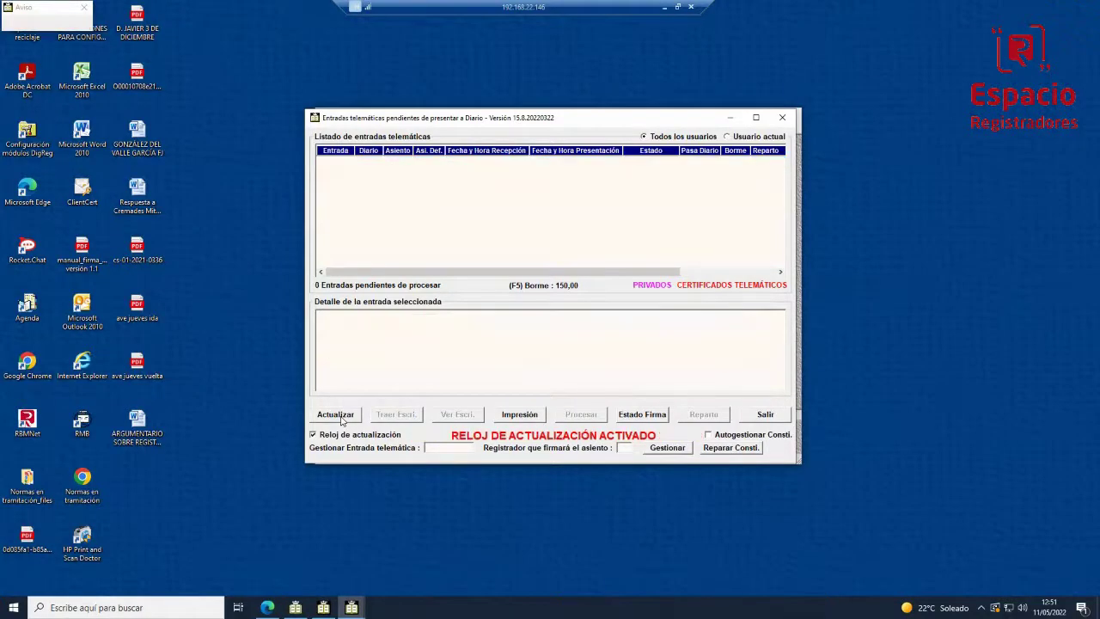
{"action": "left_click", "coordinate": [341, 418]}
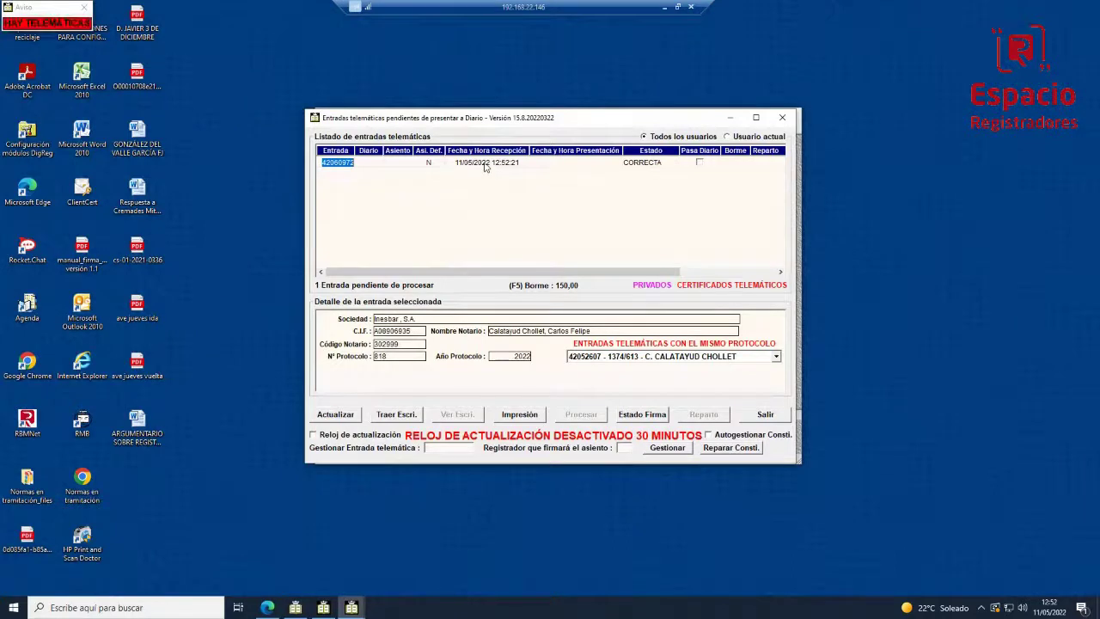
{"action": "left_click", "coordinate": [341, 165]}
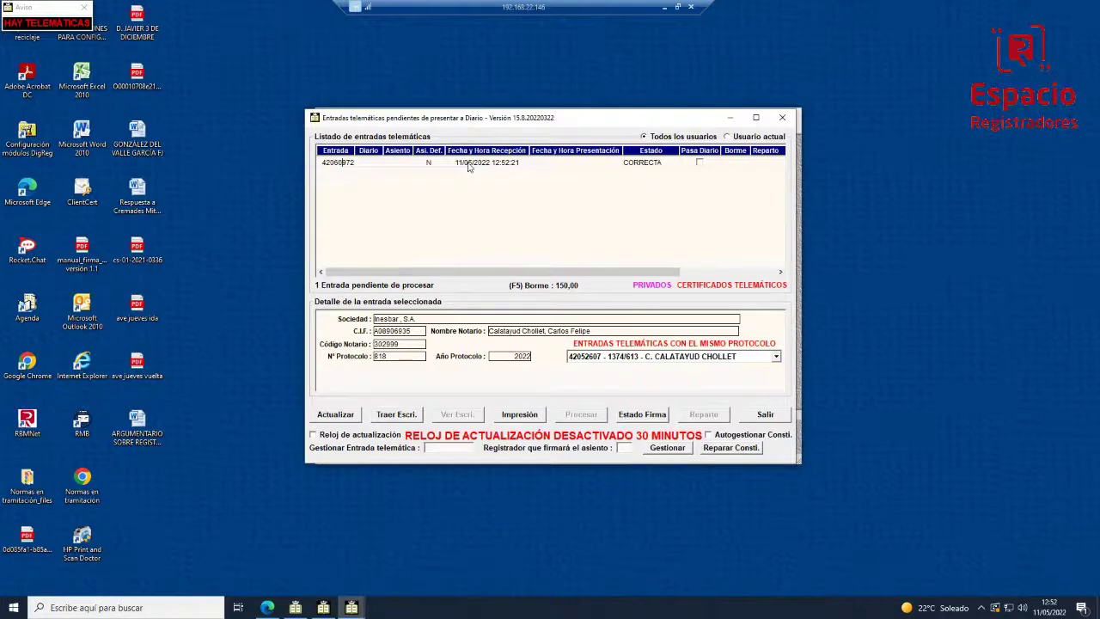
{"action": "left_click", "coordinate": [388, 416]}
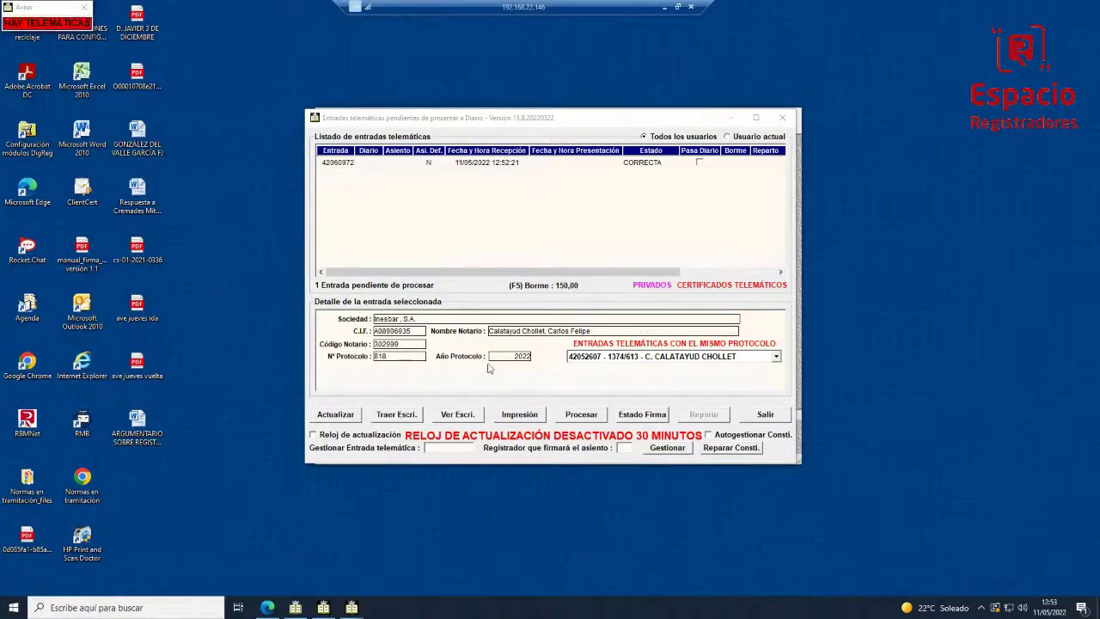
{"action": "left_click", "coordinate": [335, 415]}
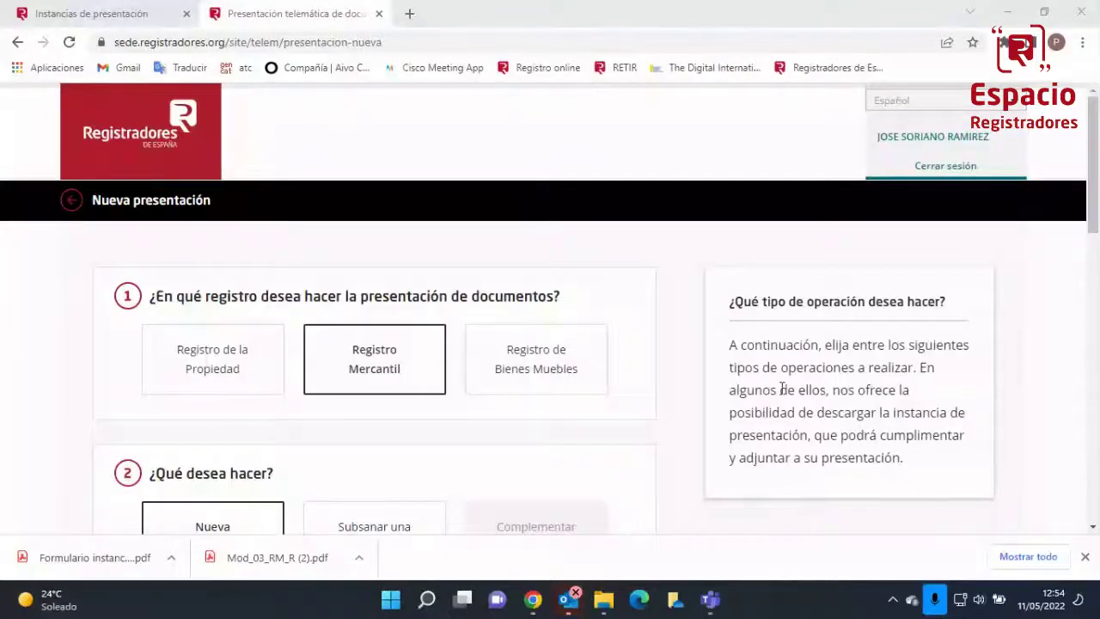
Set Tipo de operación to CESE Y NOMBRAMIENTO SOCIEDADES ANÓNIMAS Y LIMITADAS
{"action": "scroll", "coordinate": [418, 196], "scroll_direction": "down", "scroll_amount": 1}
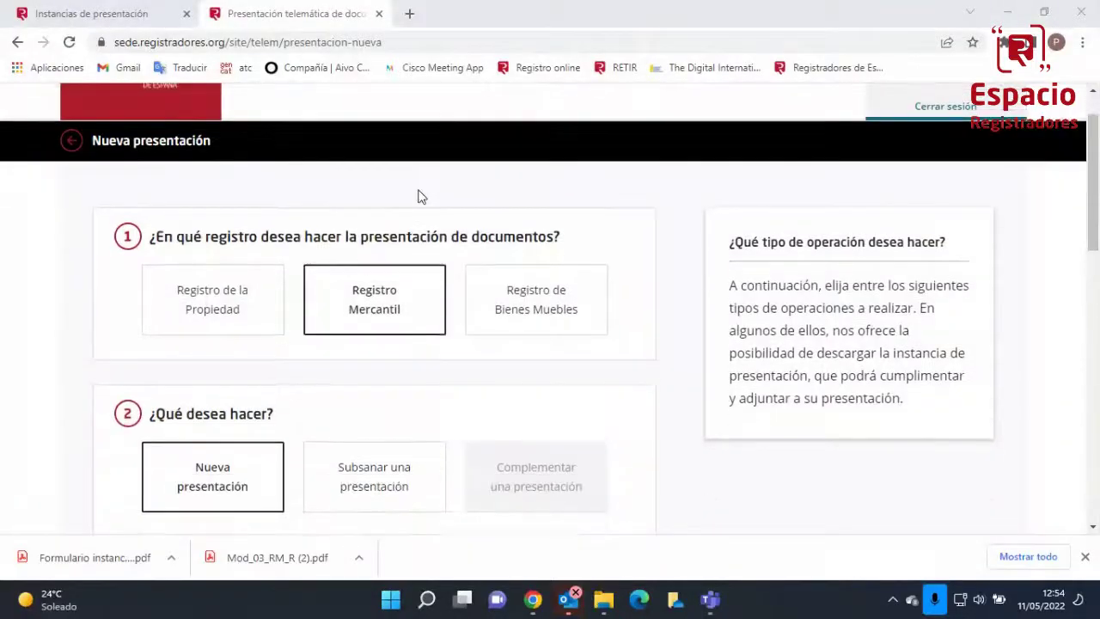
{"action": "scroll", "coordinate": [419, 197], "scroll_direction": "down", "scroll_amount": 2}
{"action": "scroll", "coordinate": [418, 197], "scroll_direction": "down", "scroll_amount": 2}
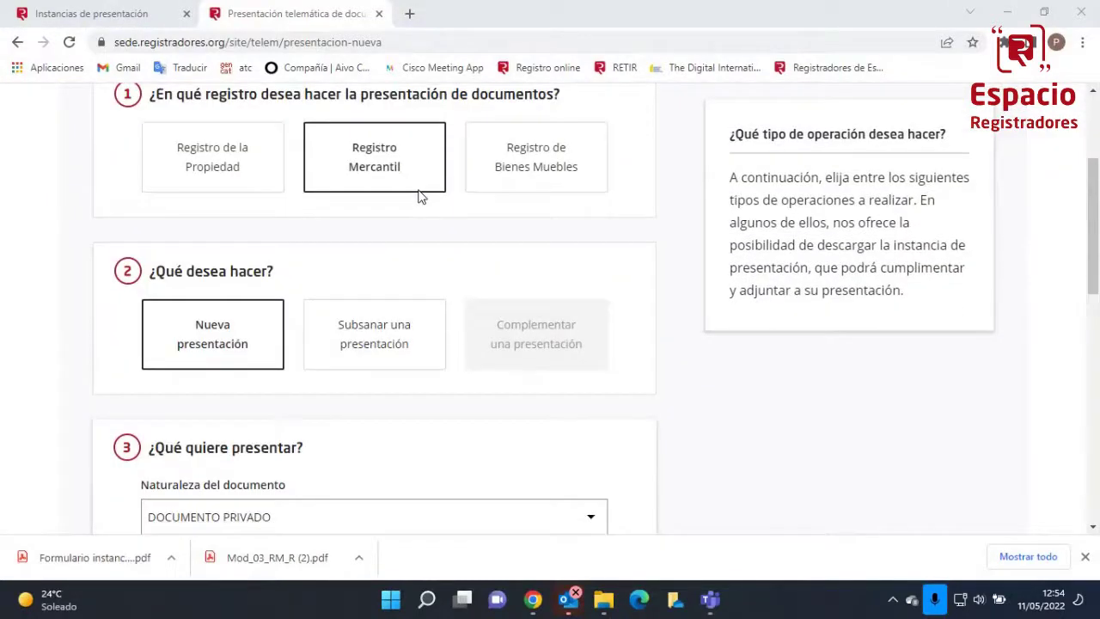
{"action": "scroll", "coordinate": [419, 196], "scroll_direction": "down", "scroll_amount": 2}
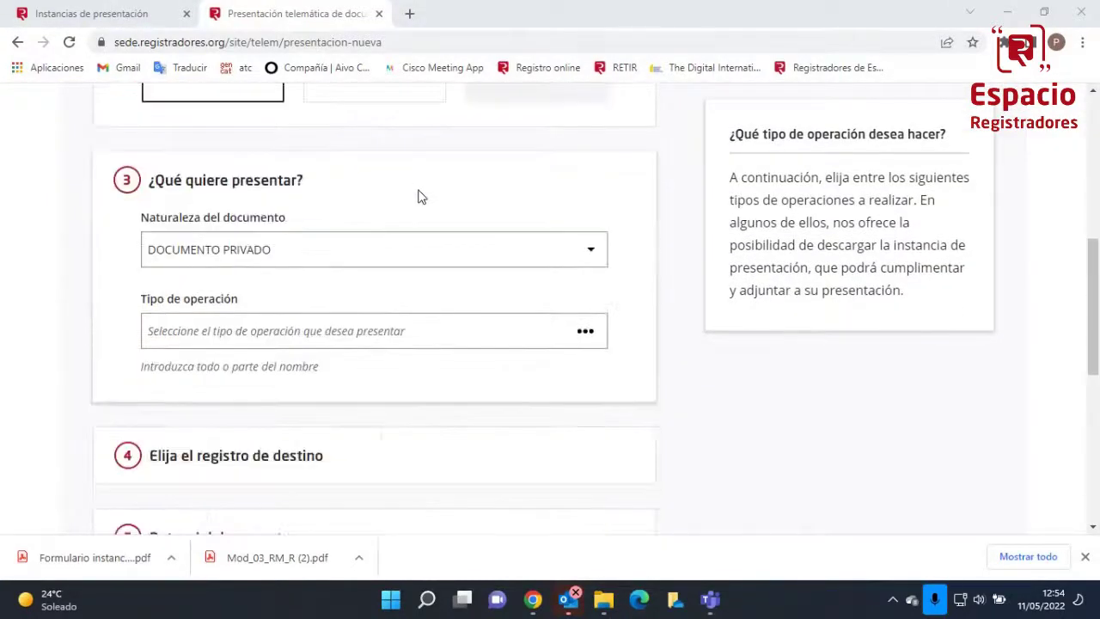
{"action": "left_click", "coordinate": [400, 273]}
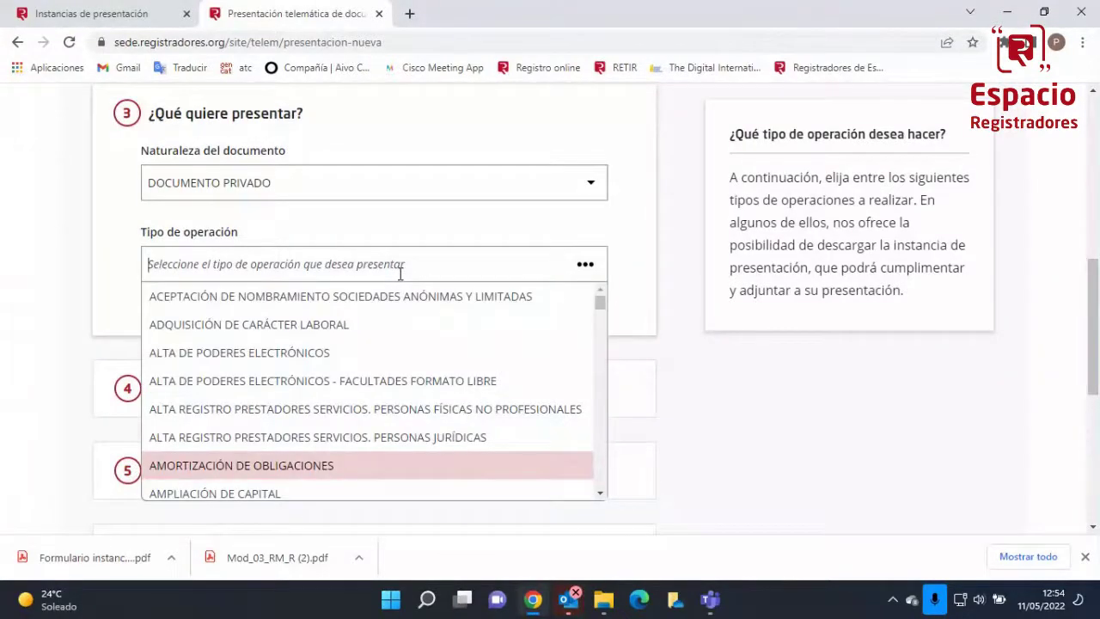
{"action": "type", "text": "NOMBRAMIENTO"}
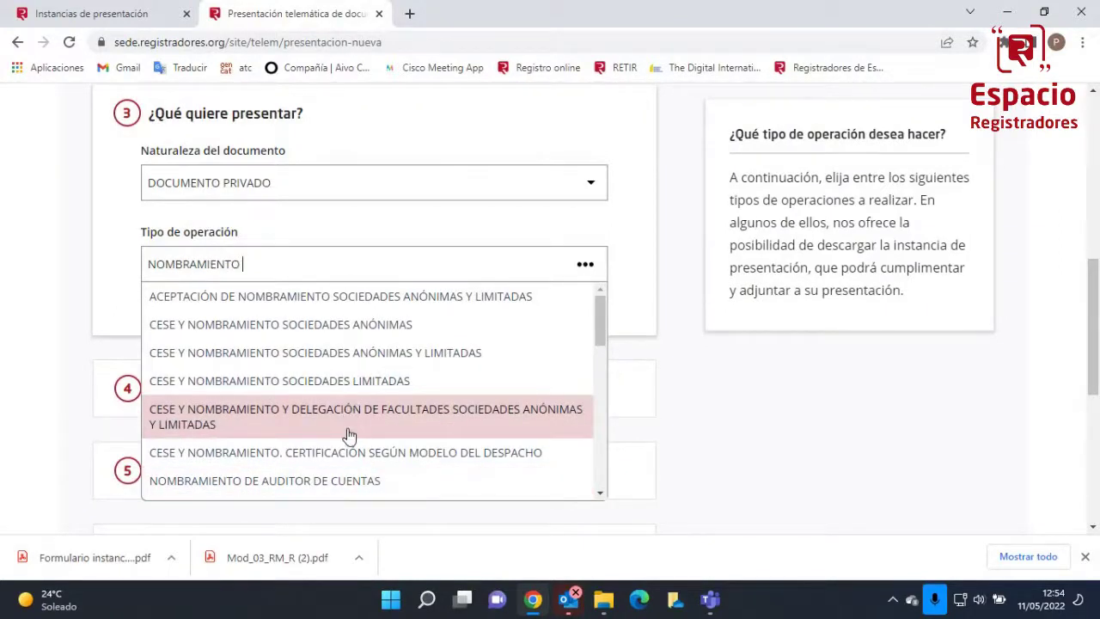
{"action": "type", "text": "SOCIE"}
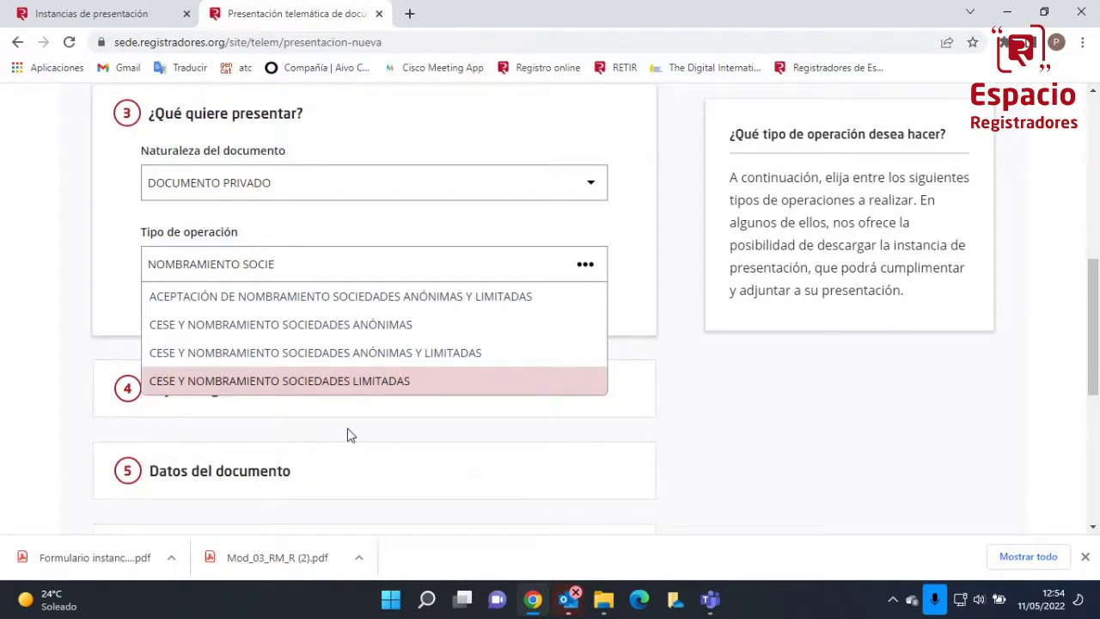
{"action": "left_click", "coordinate": [332, 357]}
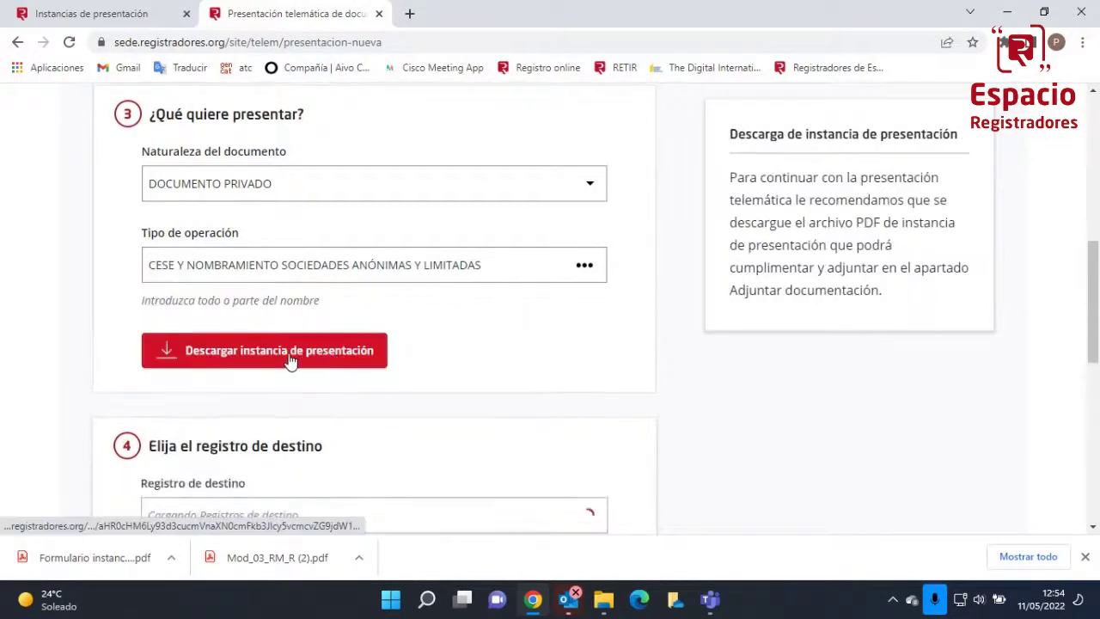
Set Registro de destino to REGISTRO MERCANTIL DE BARCELONA
{"action": "scroll", "coordinate": [322, 362], "scroll_direction": "down", "scroll_amount": 2}
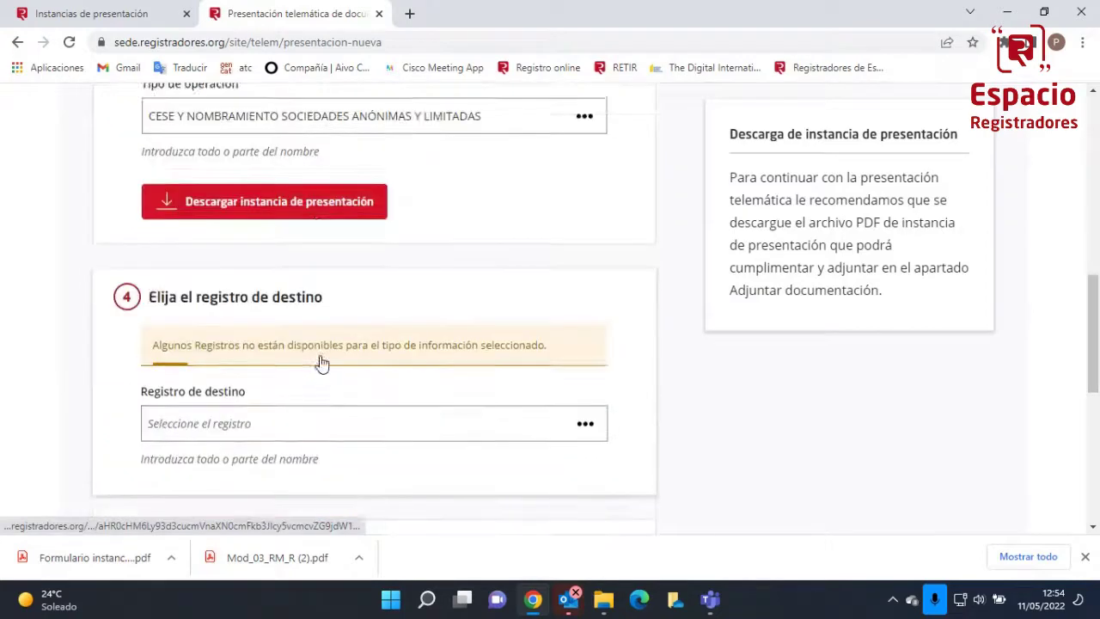
{"action": "scroll", "coordinate": [321, 361], "scroll_direction": "down", "scroll_amount": 1}
{"action": "left_click", "coordinate": [312, 315]}
{"action": "type", "text": "BAR"}
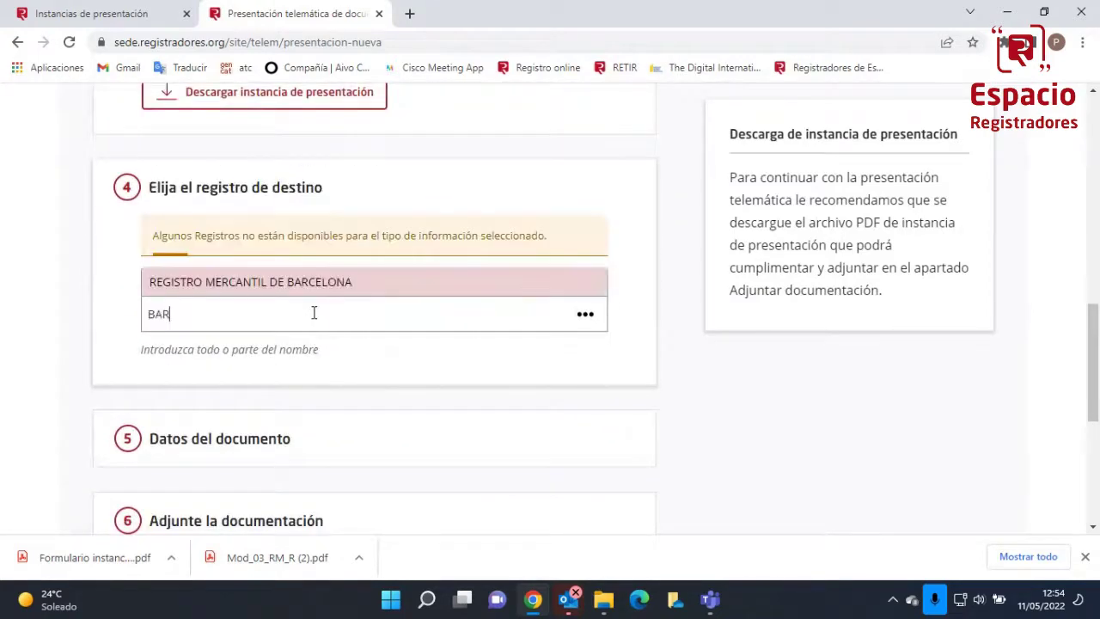
{"action": "type", "text": "CELONA"}
{"action": "left_click", "coordinate": [310, 285]}
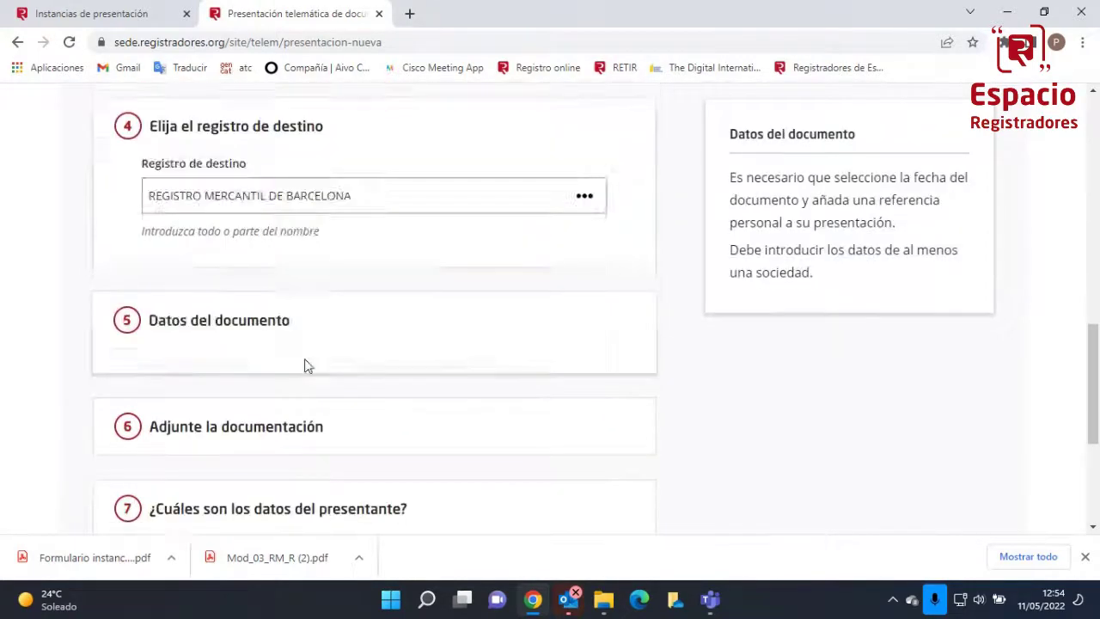
Date the document 11/05/2022 and add company EL MERCANTIL 1996 with its NIF
{"action": "left_click", "coordinate": [234, 201]}
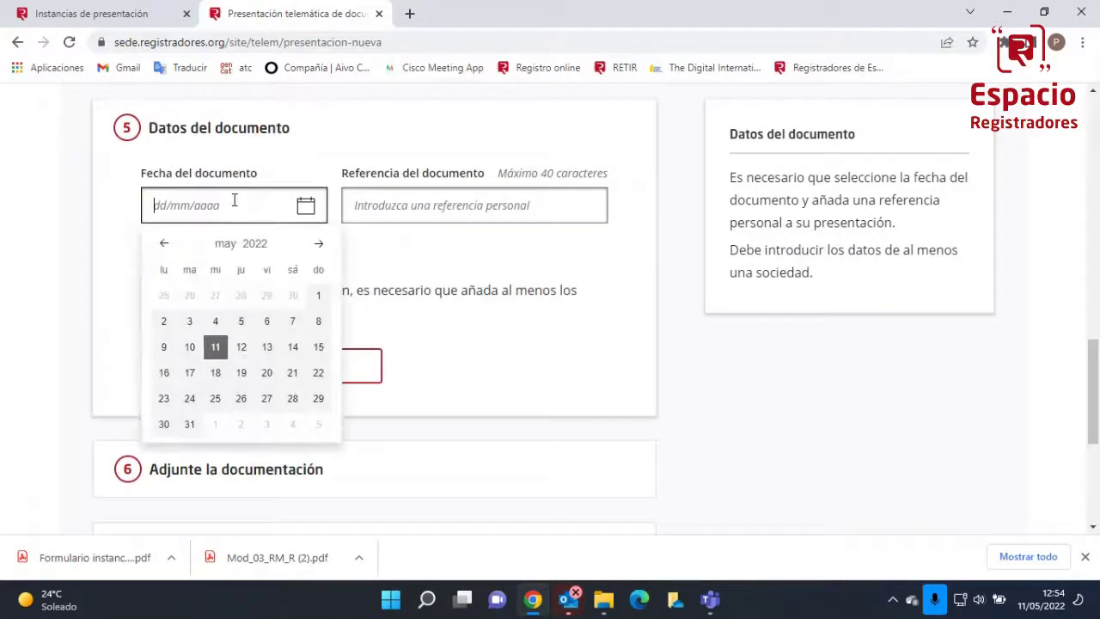
{"action": "left_click", "coordinate": [215, 346]}
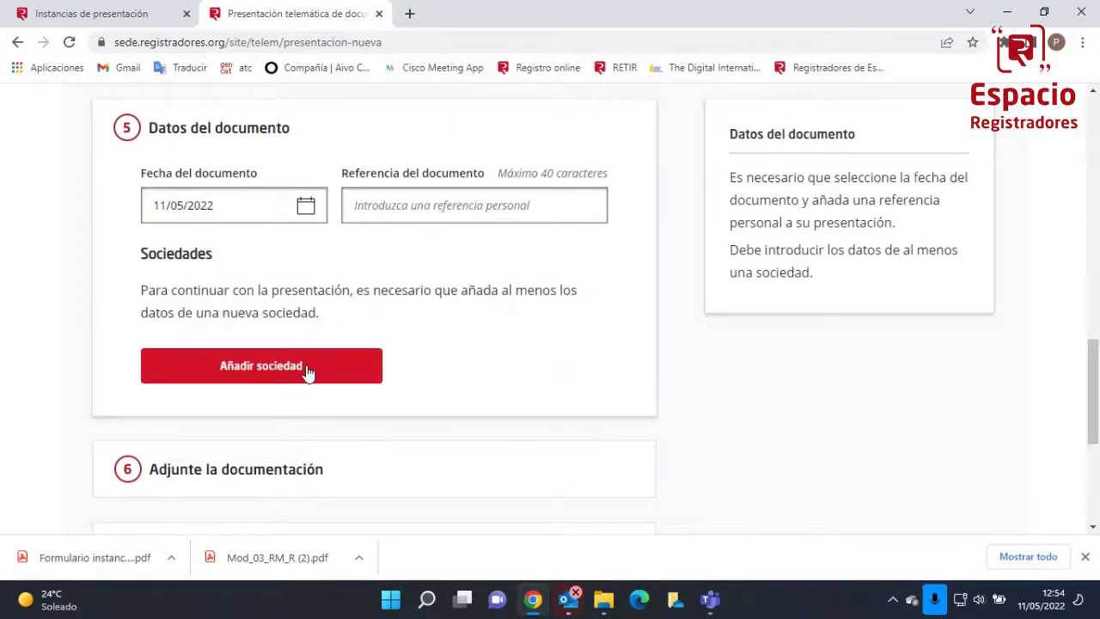
{"action": "left_click", "coordinate": [308, 371]}
{"action": "left_click", "coordinate": [468, 212]}
{"action": "type", "text": "EL MERCANTIL 1996"}
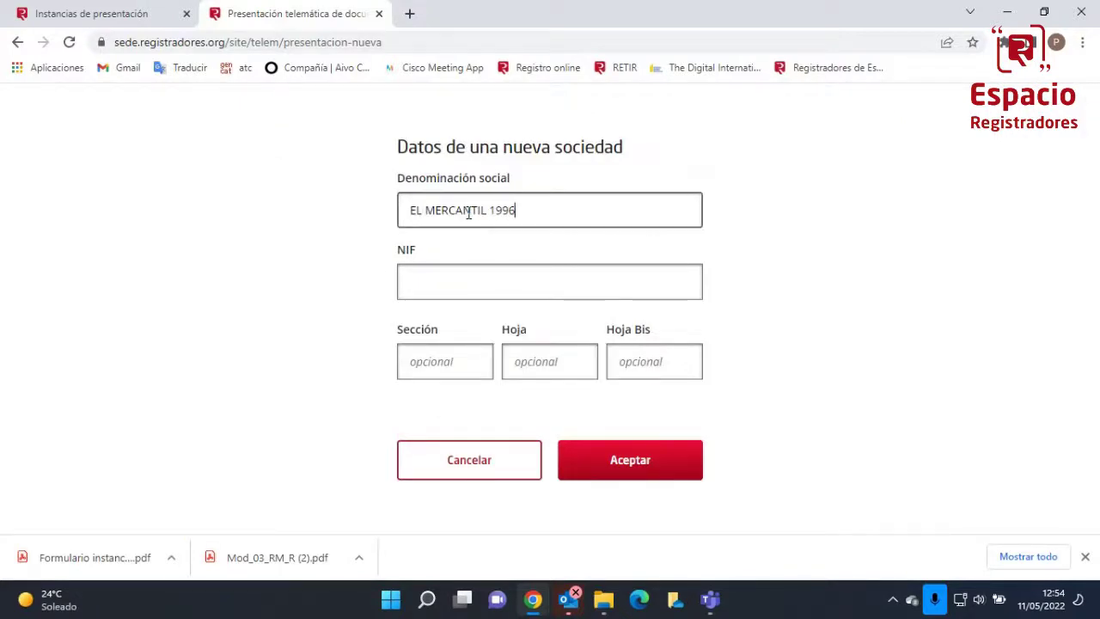
{"action": "left_click", "coordinate": [501, 295]}
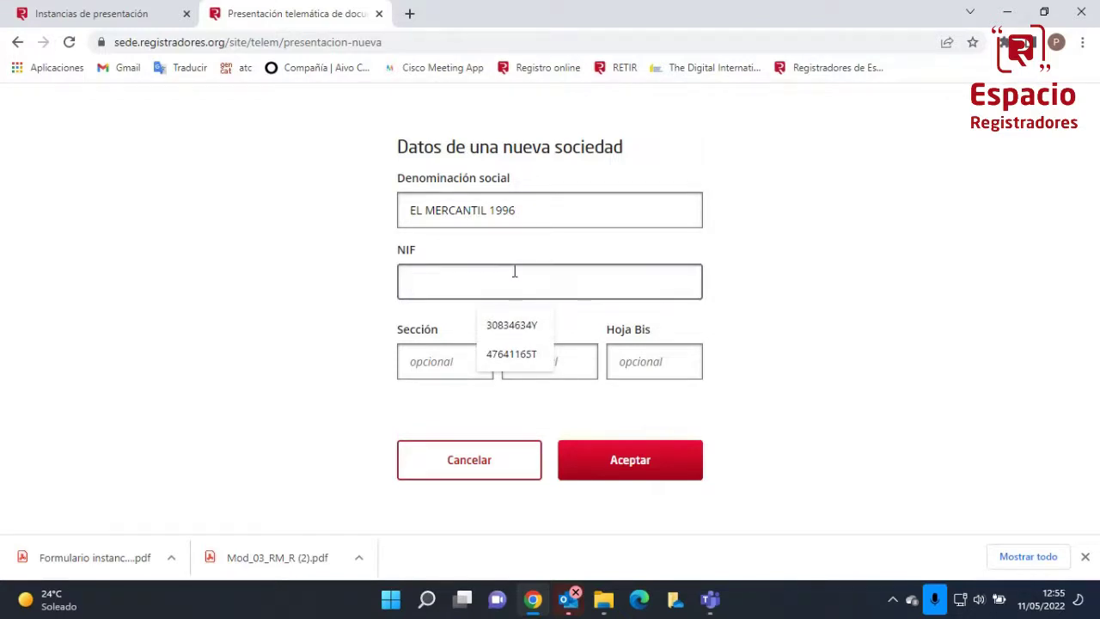
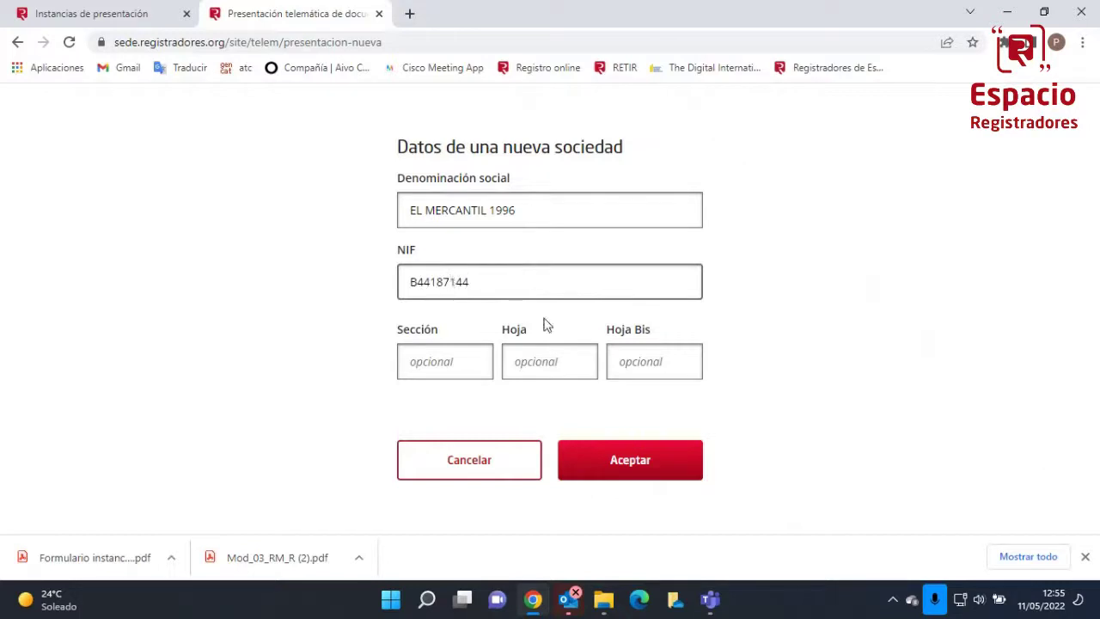
{"action": "left_click", "coordinate": [612, 475]}
Review the Sociedades list and open another blank Añadir sociedad form
{"action": "scroll", "coordinate": [332, 449], "scroll_direction": "down", "scroll_amount": 4}
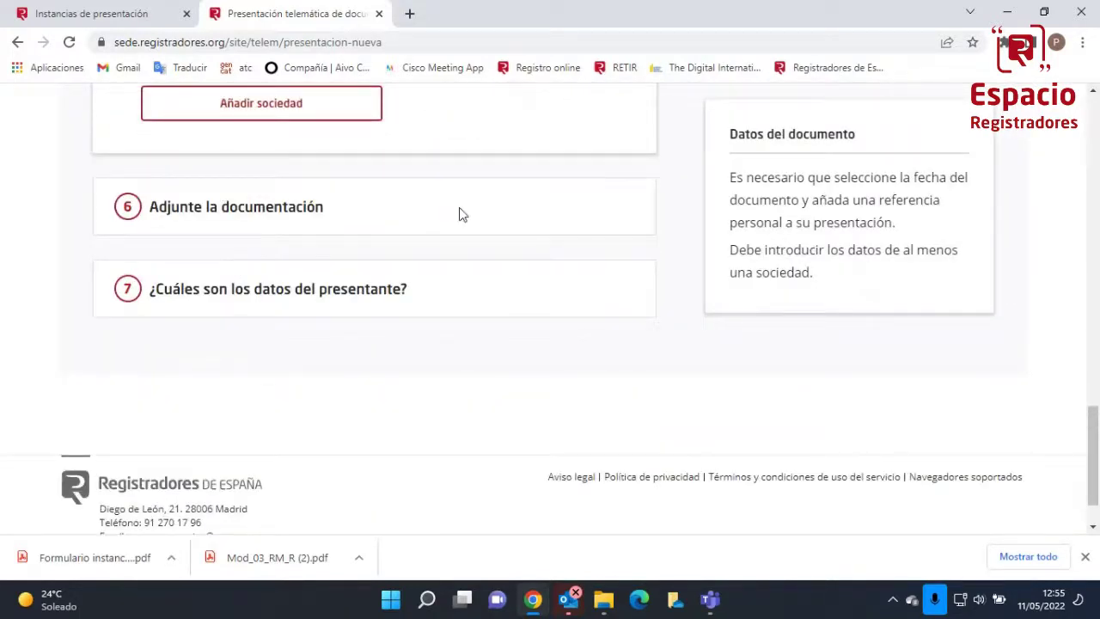
{"action": "scroll", "coordinate": [455, 209], "scroll_direction": "up", "scroll_amount": 4}
{"action": "scroll", "coordinate": [459, 209], "scroll_direction": "down", "scroll_amount": 2}
{"action": "scroll", "coordinate": [459, 214], "scroll_direction": "down", "scroll_amount": 3}
{"action": "scroll", "coordinate": [429, 348], "scroll_direction": "up", "scroll_amount": 10}
{"action": "scroll", "coordinate": [430, 346], "scroll_direction": "down", "scroll_amount": 8}
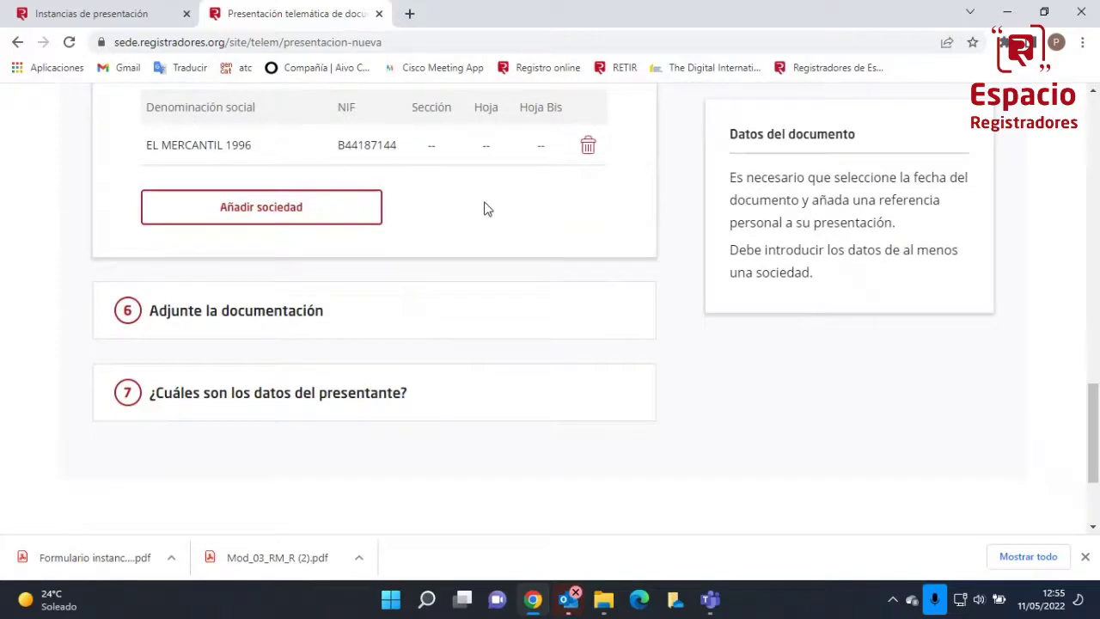
{"action": "scroll", "coordinate": [484, 209], "scroll_direction": "up", "scroll_amount": 4}
{"action": "scroll", "coordinate": [484, 209], "scroll_direction": "down", "scroll_amount": 1}
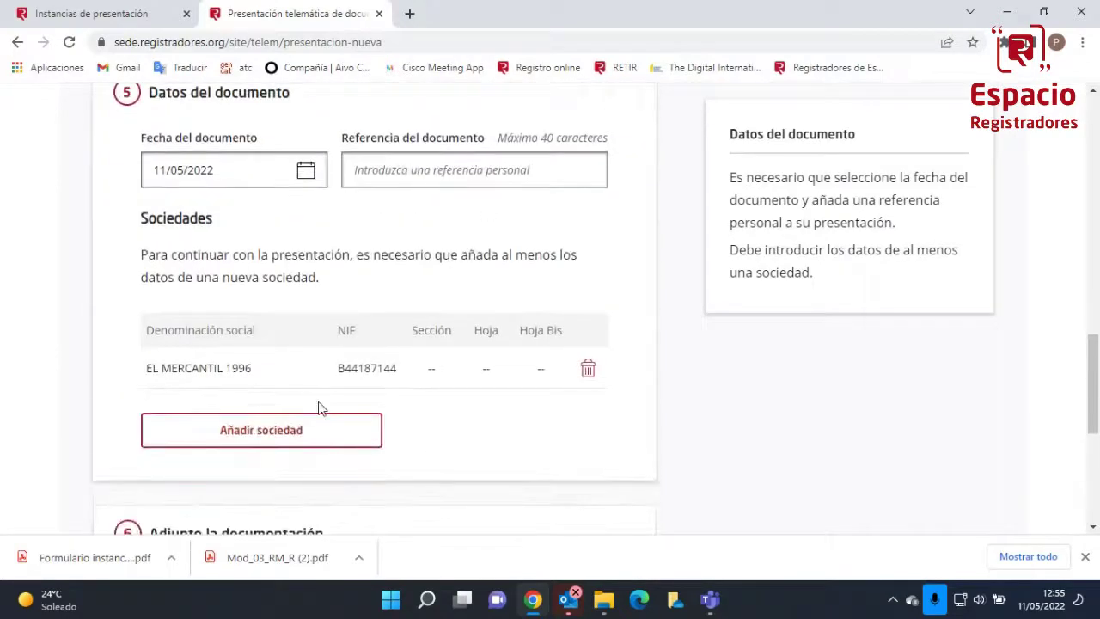
{"action": "scroll", "coordinate": [318, 407], "scroll_direction": "down", "scroll_amount": 4}
{"action": "scroll", "coordinate": [275, 266], "scroll_direction": "up", "scroll_amount": 3}
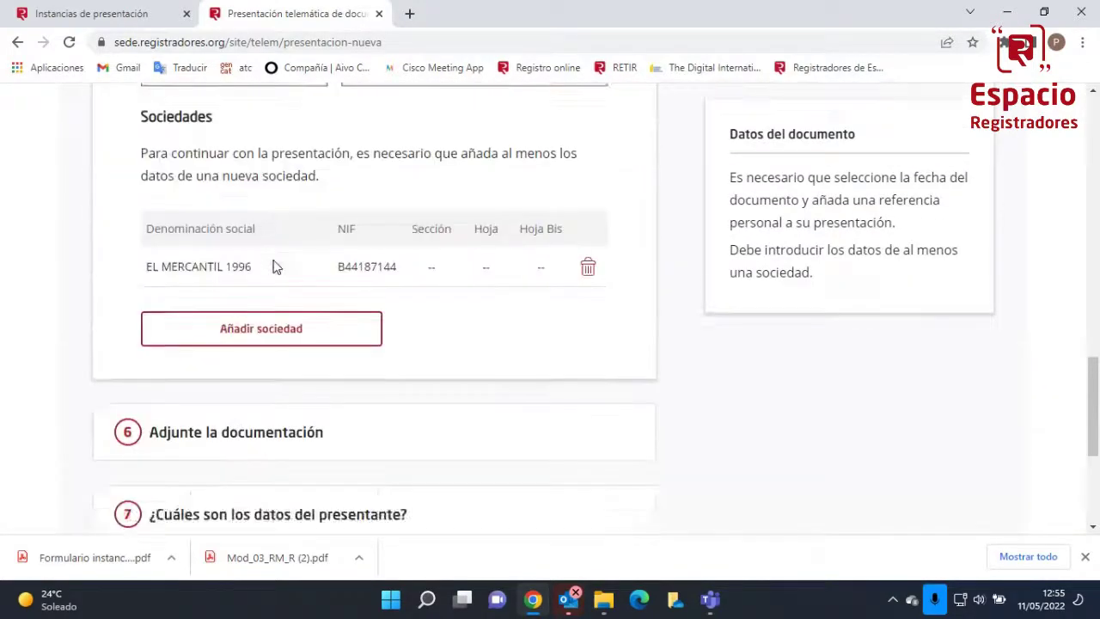
{"action": "scroll", "coordinate": [284, 284], "scroll_direction": "up", "scroll_amount": 1}
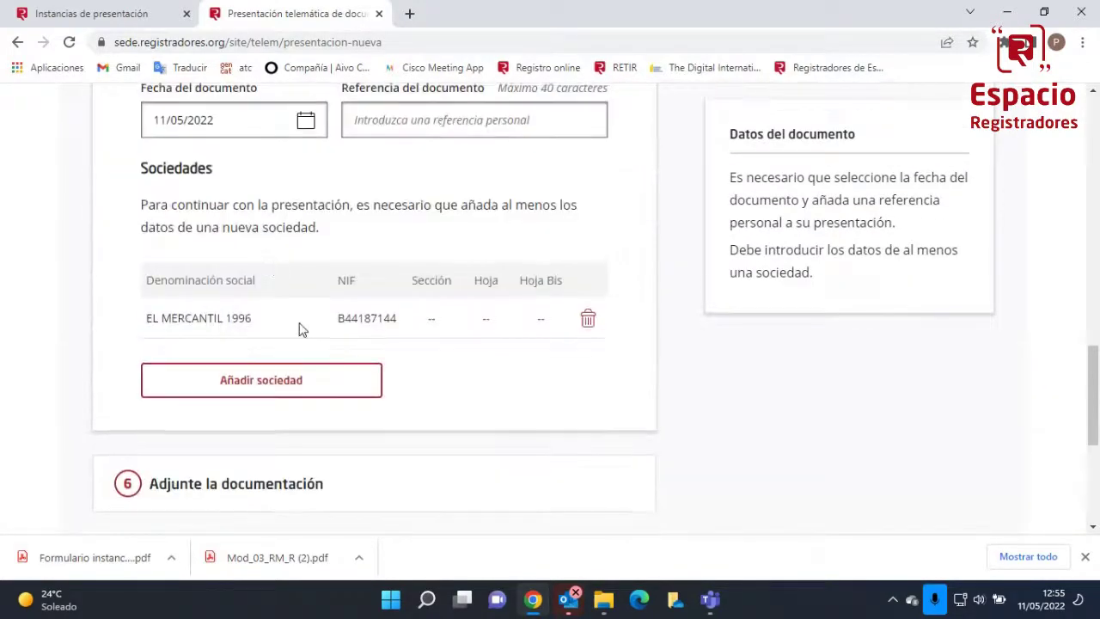
{"action": "left_click", "coordinate": [288, 378]}
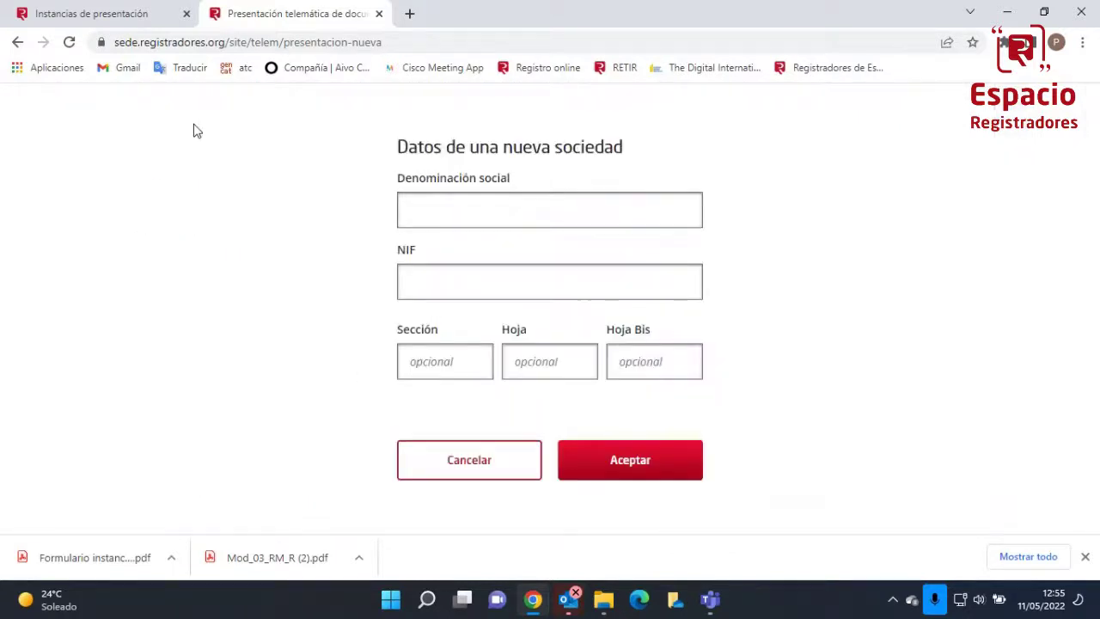
{"action": "left_click", "coordinate": [82, 15]}
{"action": "left_click", "coordinate": [221, 15]}
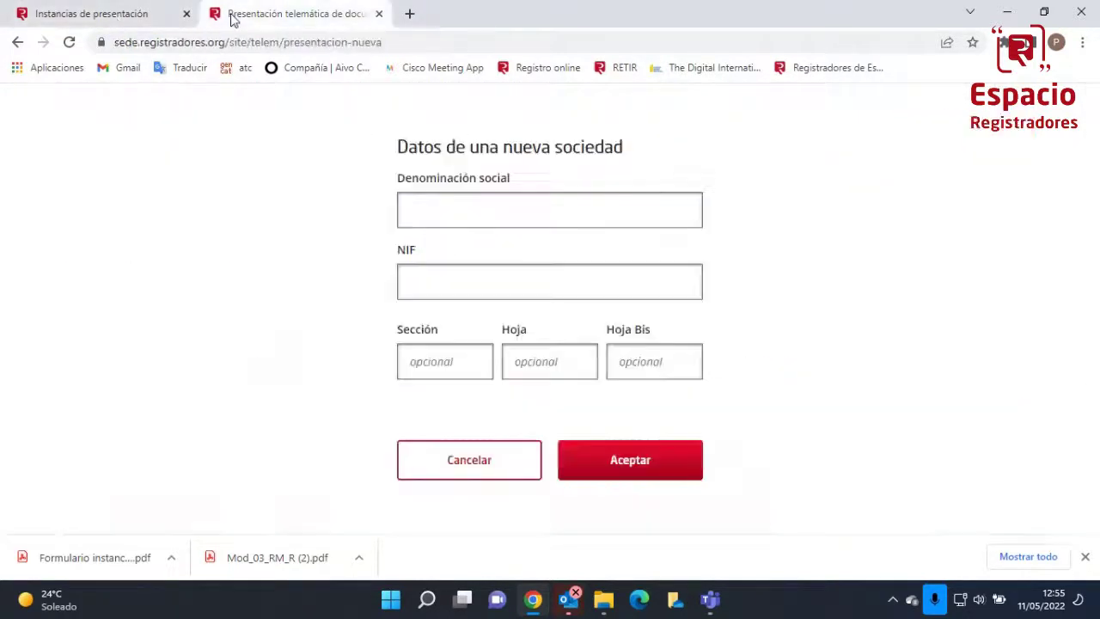
Start a new Registro Mercantil presentation with Naturaleza DOCUMENTO PRIVADO
{"action": "left_click", "coordinate": [17, 44]}
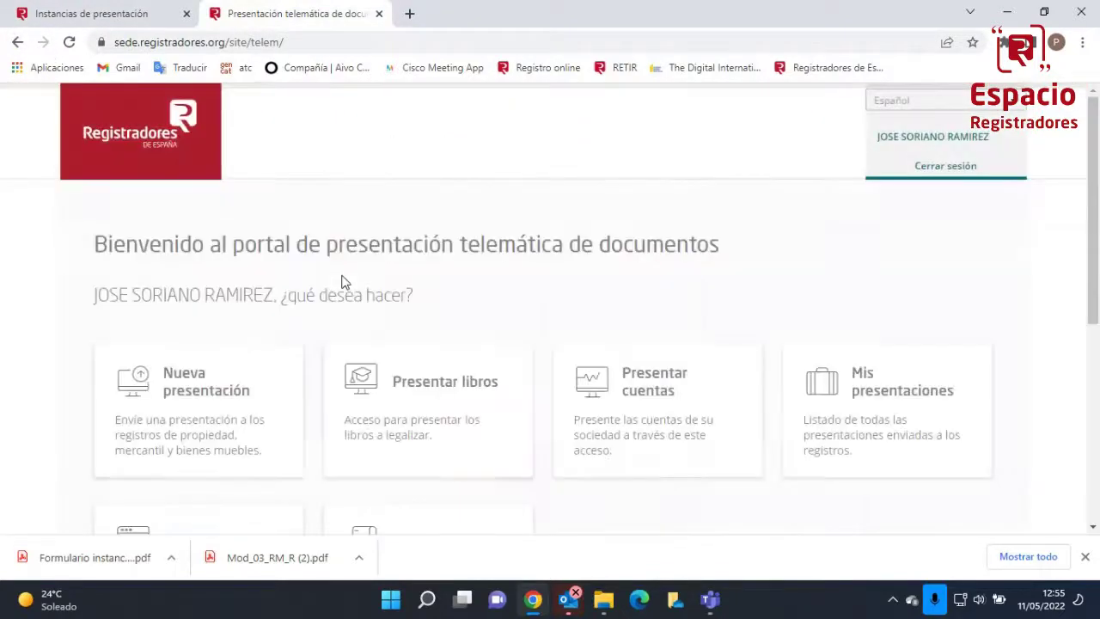
{"action": "scroll", "coordinate": [342, 279], "scroll_direction": "down", "scroll_amount": 1}
{"action": "left_click", "coordinate": [209, 329]}
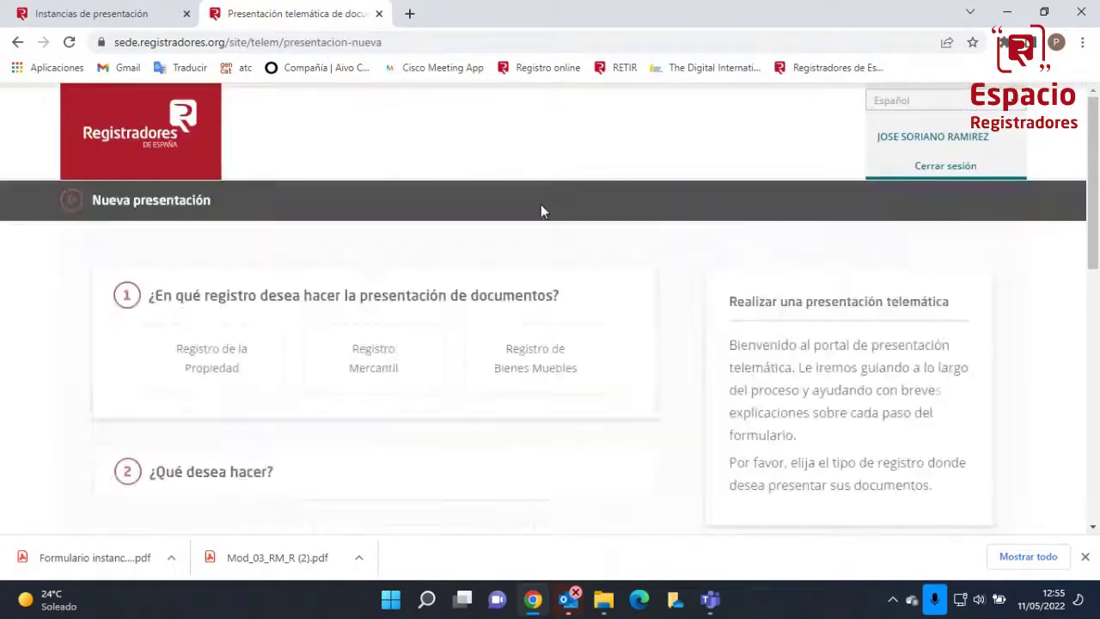
{"action": "left_click", "coordinate": [342, 381]}
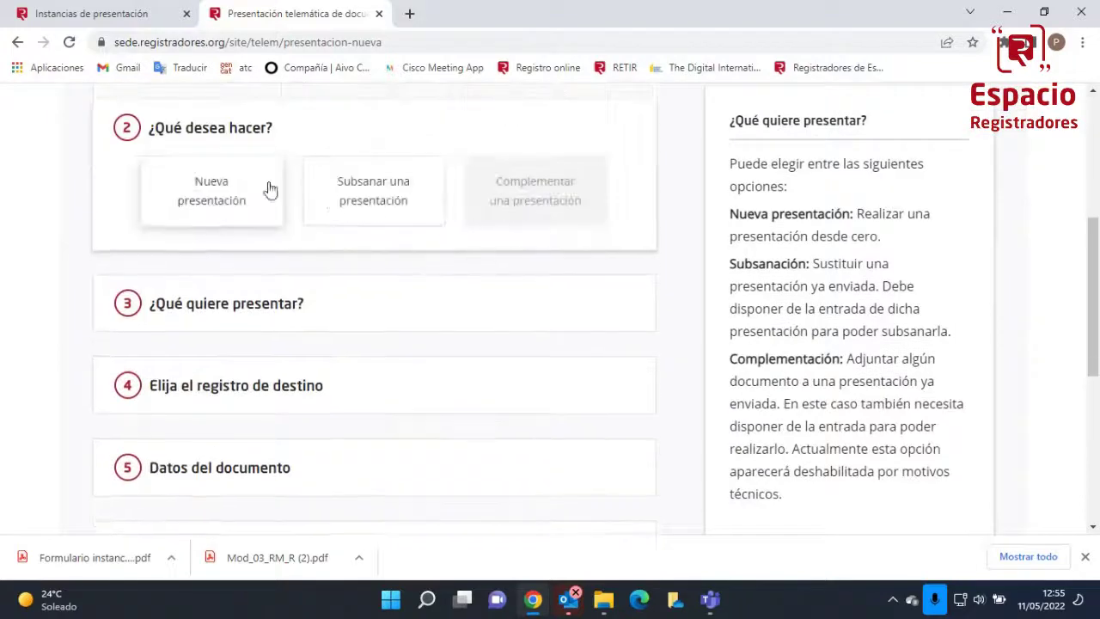
{"action": "left_click", "coordinate": [240, 193]}
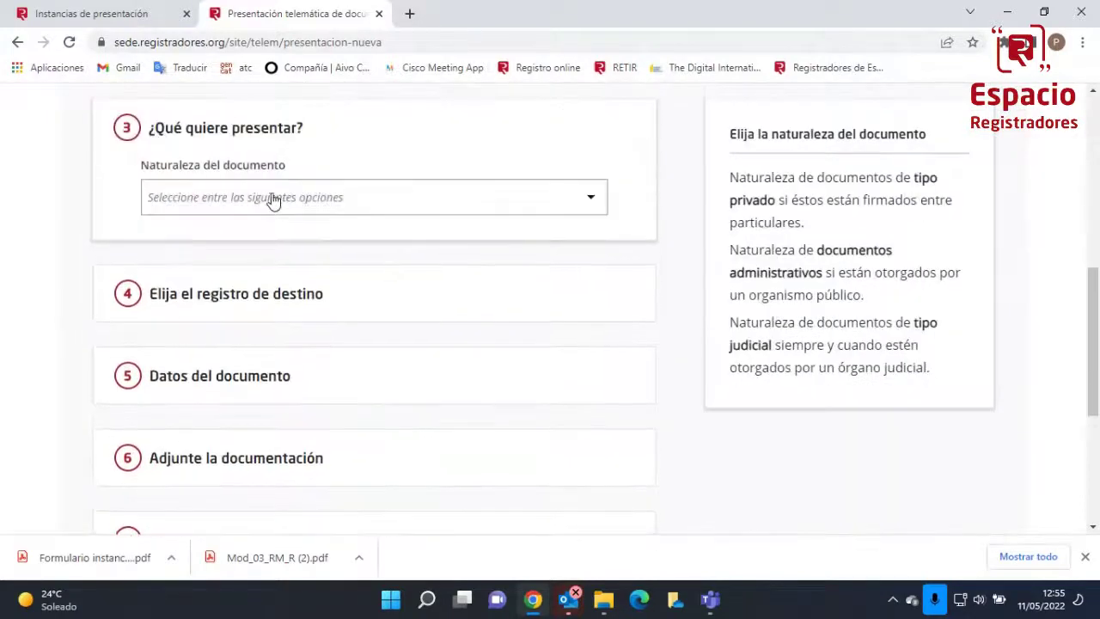
{"action": "left_click", "coordinate": [275, 197]}
{"action": "left_click", "coordinate": [273, 228]}
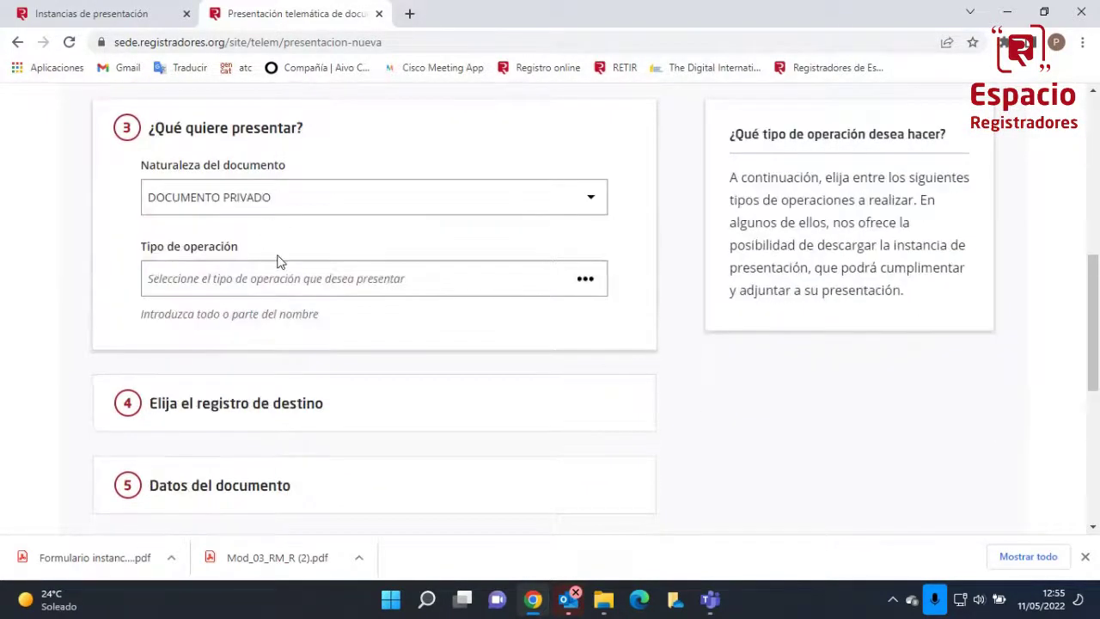
Set operation CESE Y NOMBRAMIENTO SOCIEDADES ANÓNIMAS Y LIMITADAS and destination REGISTRO MERCANTIL DE BARCELONA
{"action": "left_click", "coordinate": [281, 277]}
{"action": "type", "text": "NOMBRAMIENTO"}
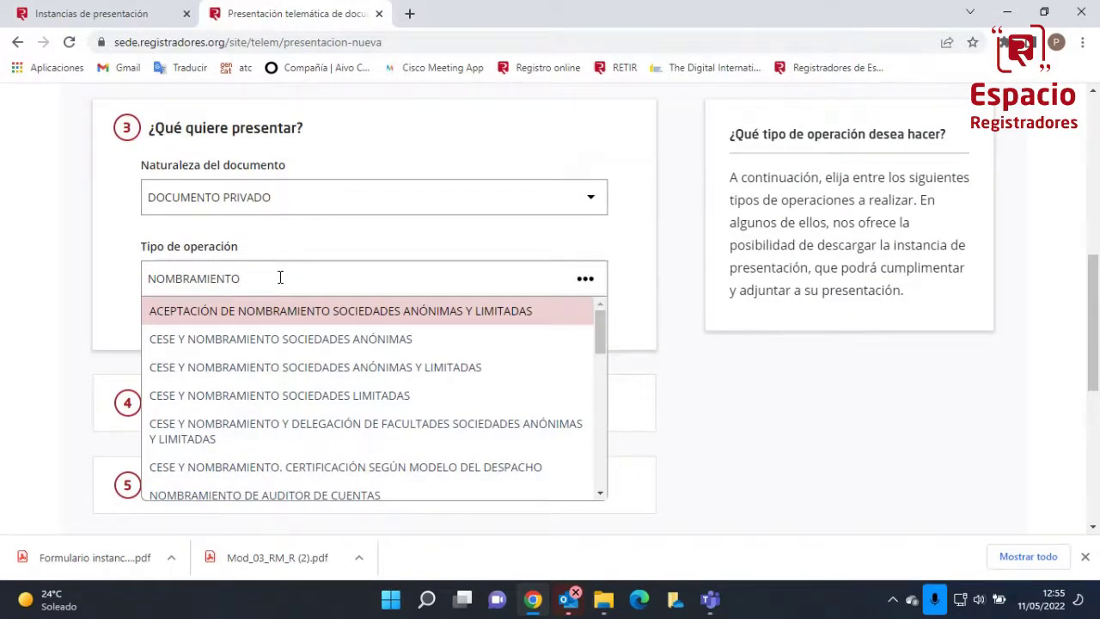
{"action": "type", "text": " SO"}
{"action": "left_click", "coordinate": [284, 367]}
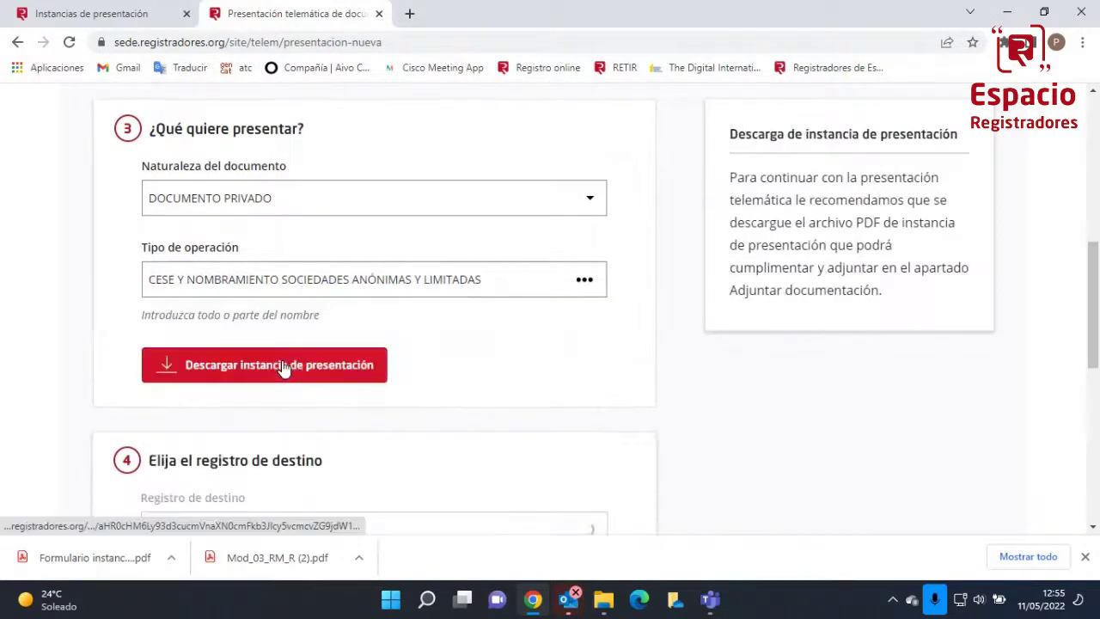
{"action": "scroll", "coordinate": [322, 441], "scroll_direction": "down", "scroll_amount": 3}
{"action": "left_click", "coordinate": [318, 376]}
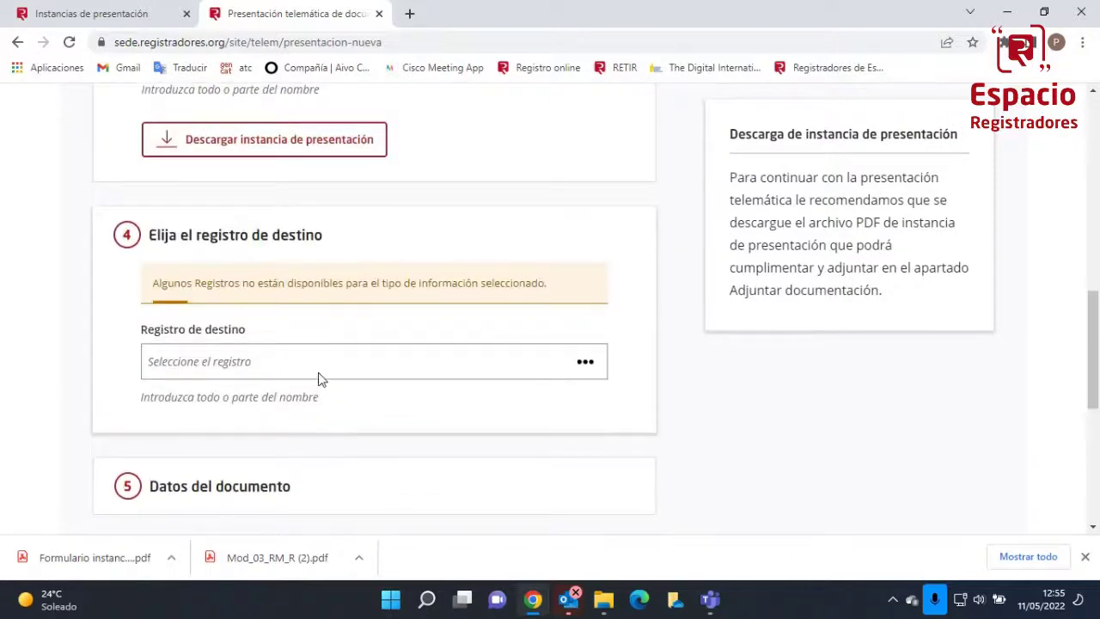
{"action": "type", "text": "BAR"}
{"action": "left_click", "coordinate": [309, 335]}
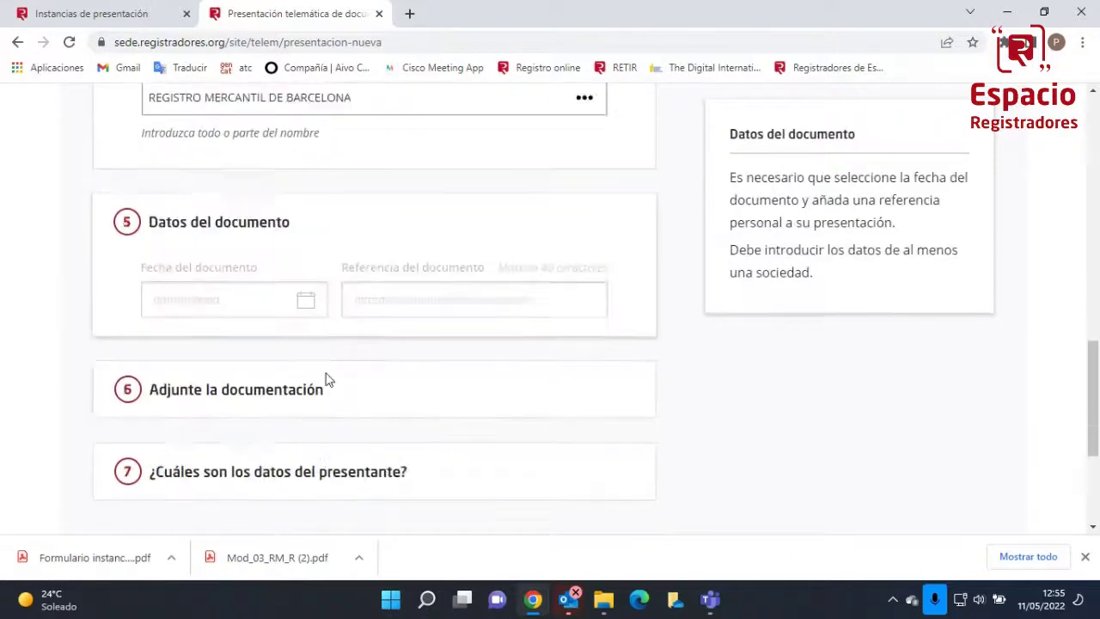
{"action": "left_click", "coordinate": [242, 204]}
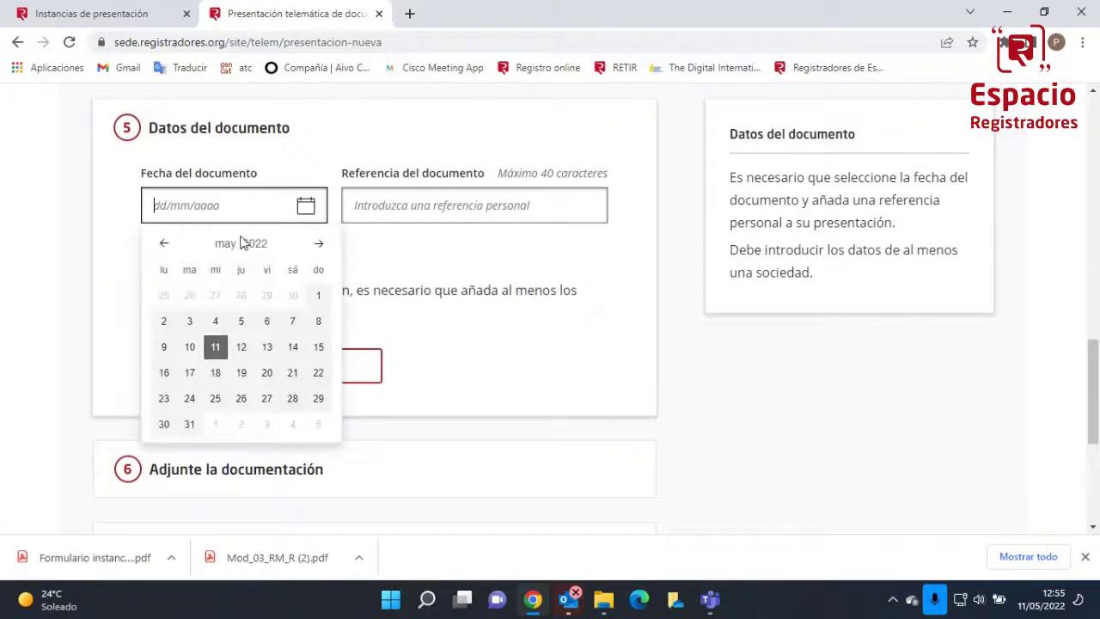
Date the document 10/05/2022 and add company EL GATET 1947 with its NIF
{"action": "left_click", "coordinate": [192, 348]}
{"action": "left_click", "coordinate": [242, 368]}
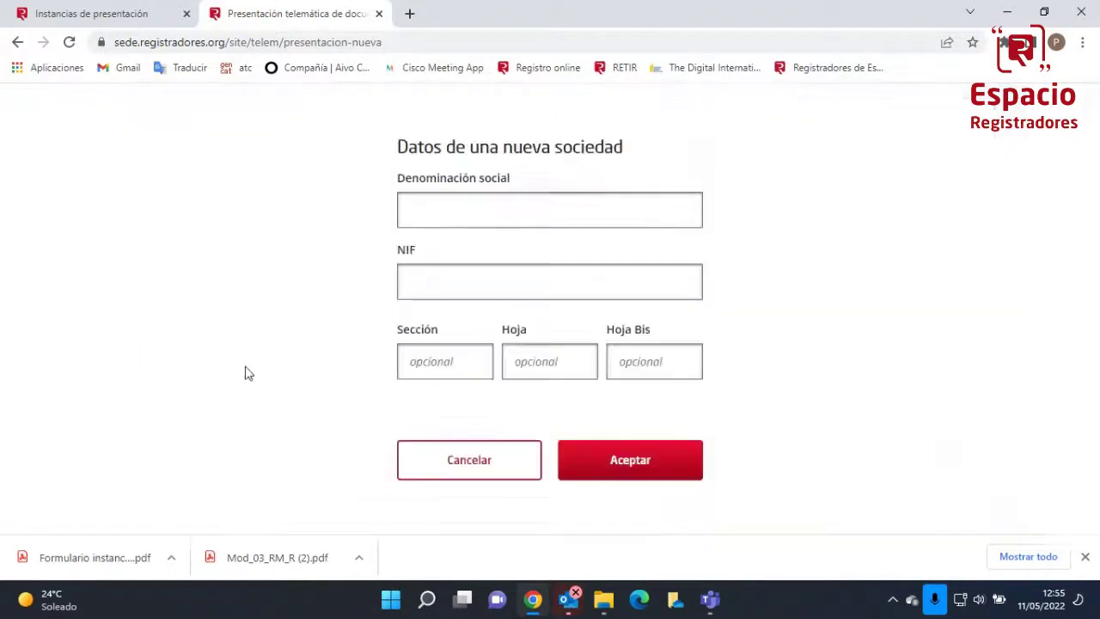
{"action": "left_click", "coordinate": [471, 216]}
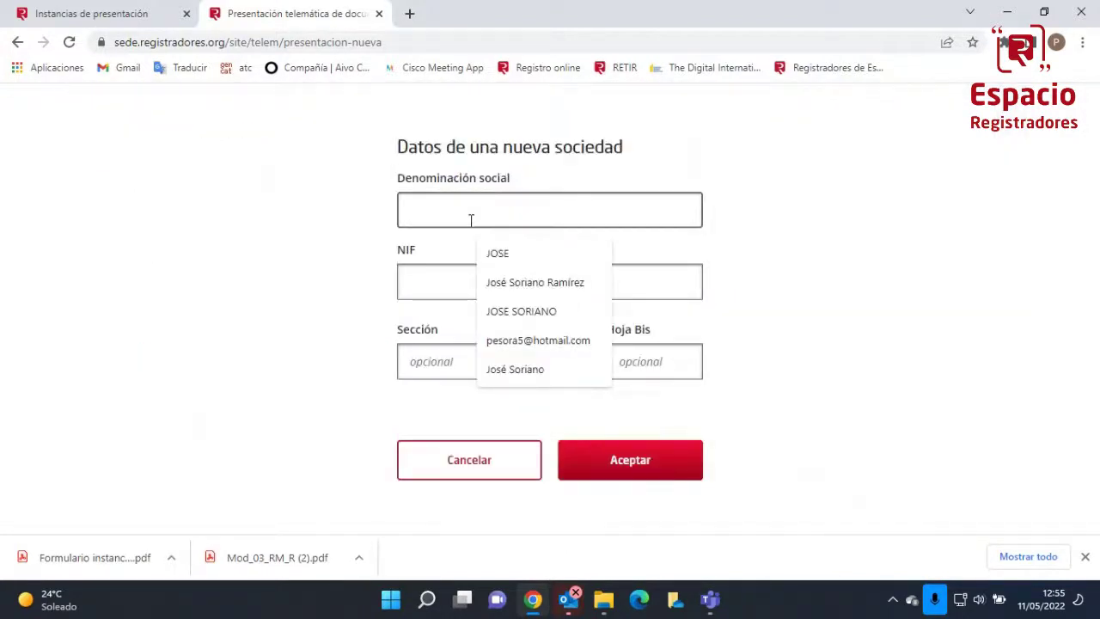
{"action": "type", "text": "EL GAT"}
{"action": "type", "text": "A"}
{"action": "key", "text": "BackSpace"}
{"action": "type", "text": "TE"}
{"action": "key", "text": "BackSpace"}
{"action": "key", "text": "BackSpace"}
{"action": "type", "text": "E"}
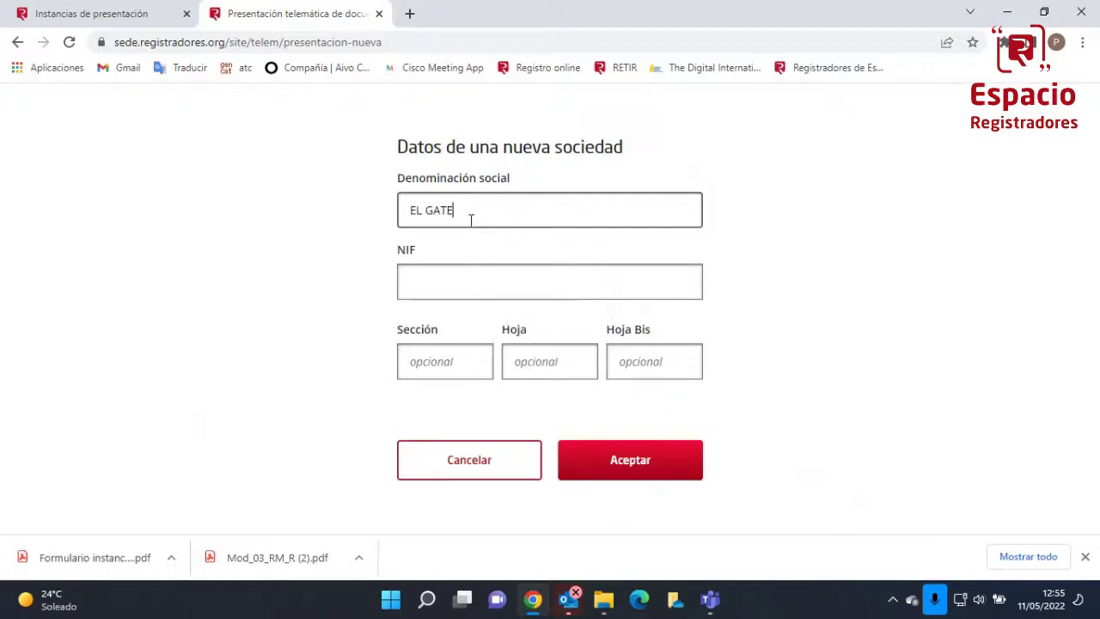
{"action": "type", "text": "T 1947"}
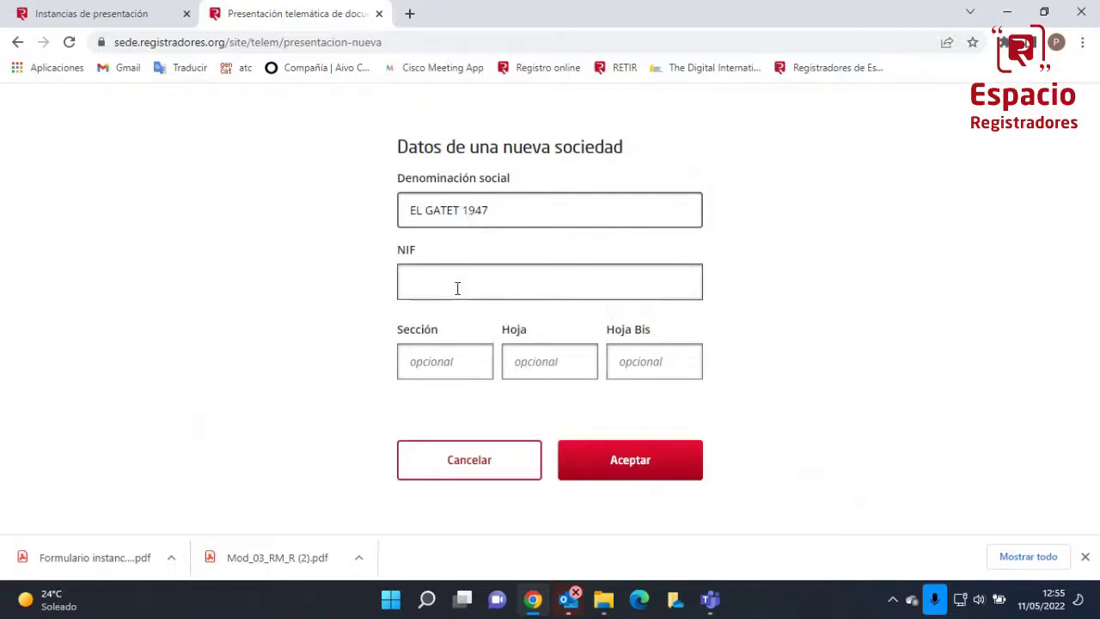
{"action": "left_click", "coordinate": [457, 288]}
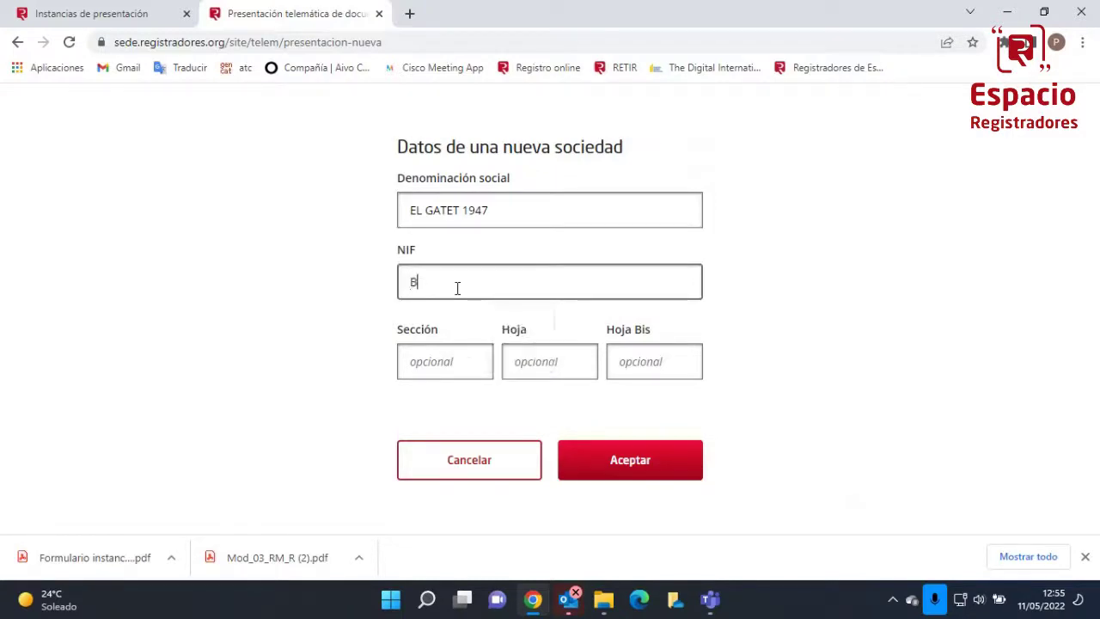
{"action": "left_click", "coordinate": [617, 468]}
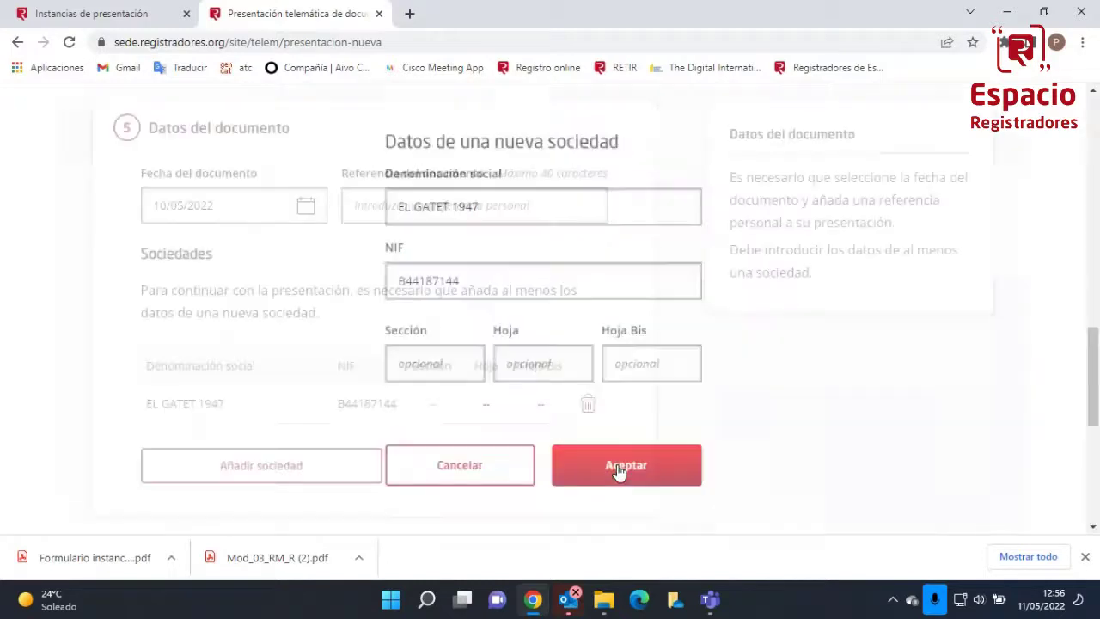
Reload the page to return to a blank new-presentation form
{"action": "scroll", "coordinate": [432, 421], "scroll_direction": "down", "scroll_amount": 5}
{"action": "scroll", "coordinate": [432, 422], "scroll_direction": "down", "scroll_amount": 2}
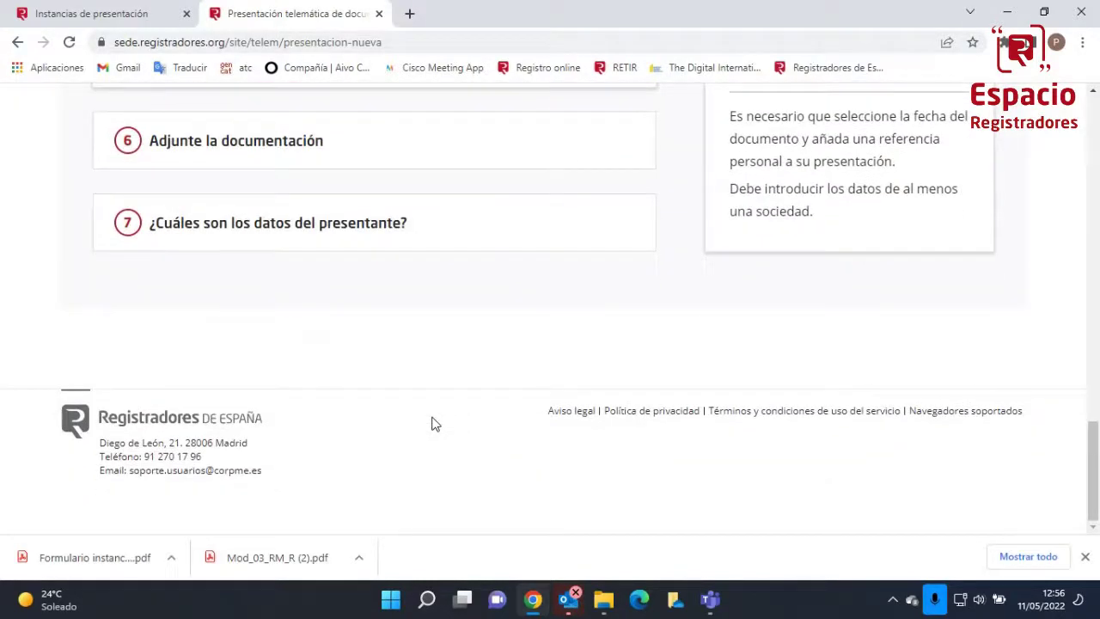
{"action": "left_click", "coordinate": [69, 45]}
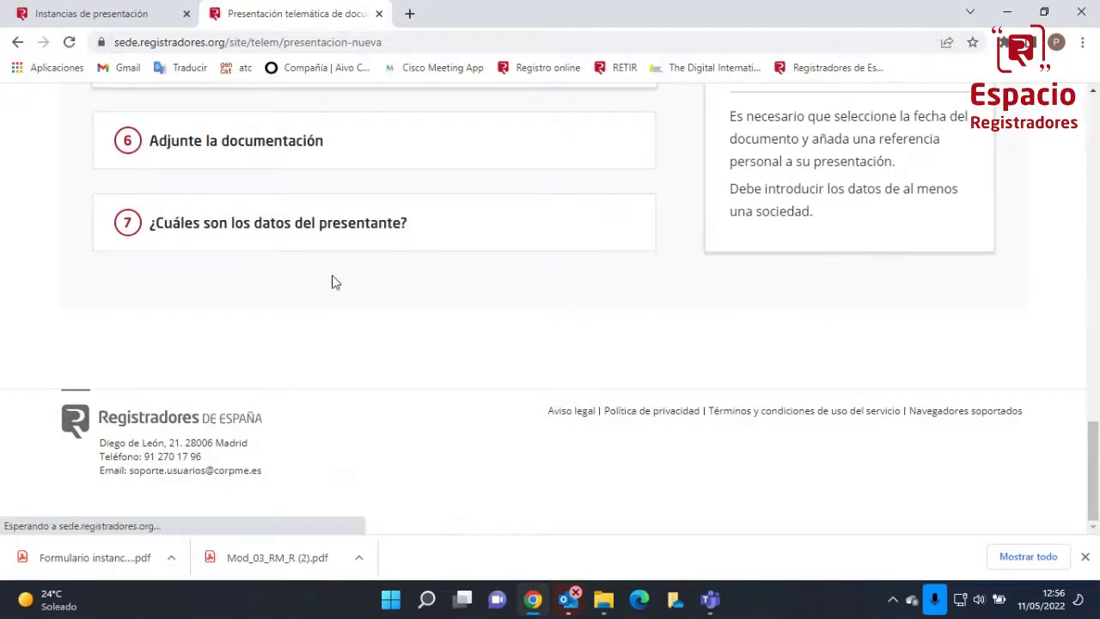
{"action": "scroll", "coordinate": [332, 280], "scroll_direction": "down", "scroll_amount": 1}
Set up a new DOCUMENTO PRIVADO presentation for CESE Y NOMBRAMIENTO SOCIEDADES LIMITADAS to REGISTRO MERCANTIL DE BARCELONA
{"action": "left_click", "coordinate": [384, 260]}
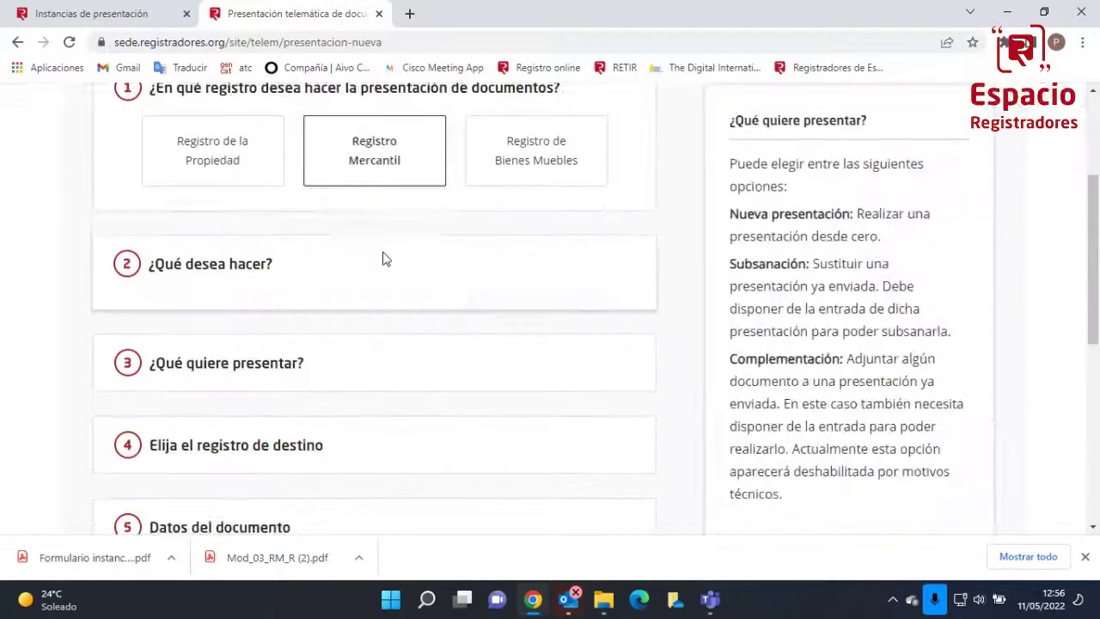
{"action": "left_click", "coordinate": [207, 211]}
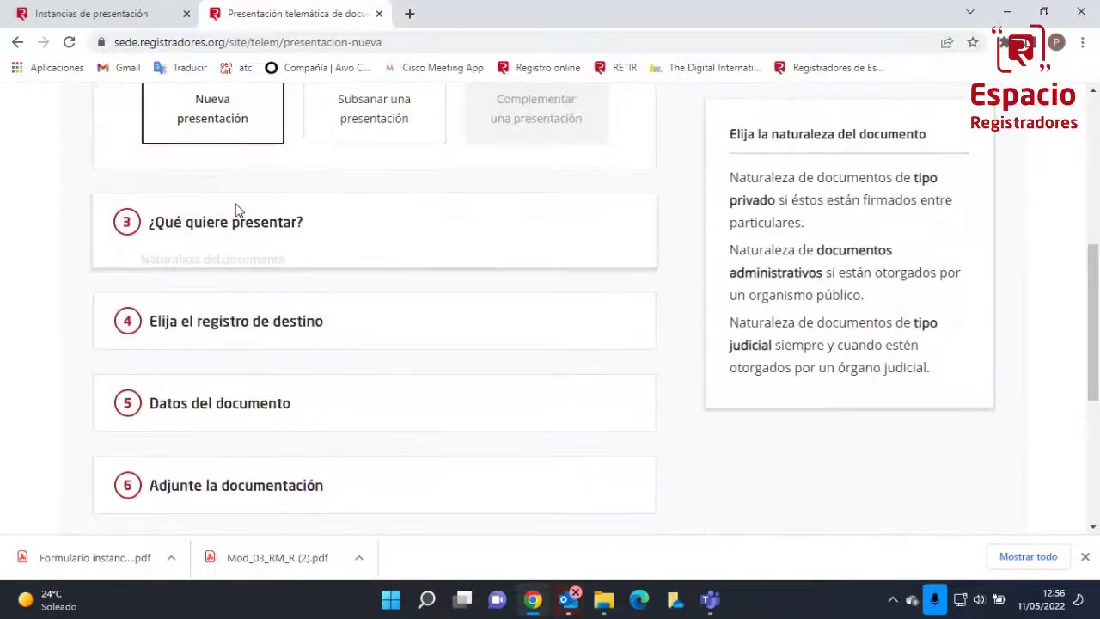
{"action": "left_click", "coordinate": [310, 203]}
{"action": "left_click", "coordinate": [295, 232]}
{"action": "left_click", "coordinate": [298, 277]}
{"action": "type", "text": "CESE Y NOM"}
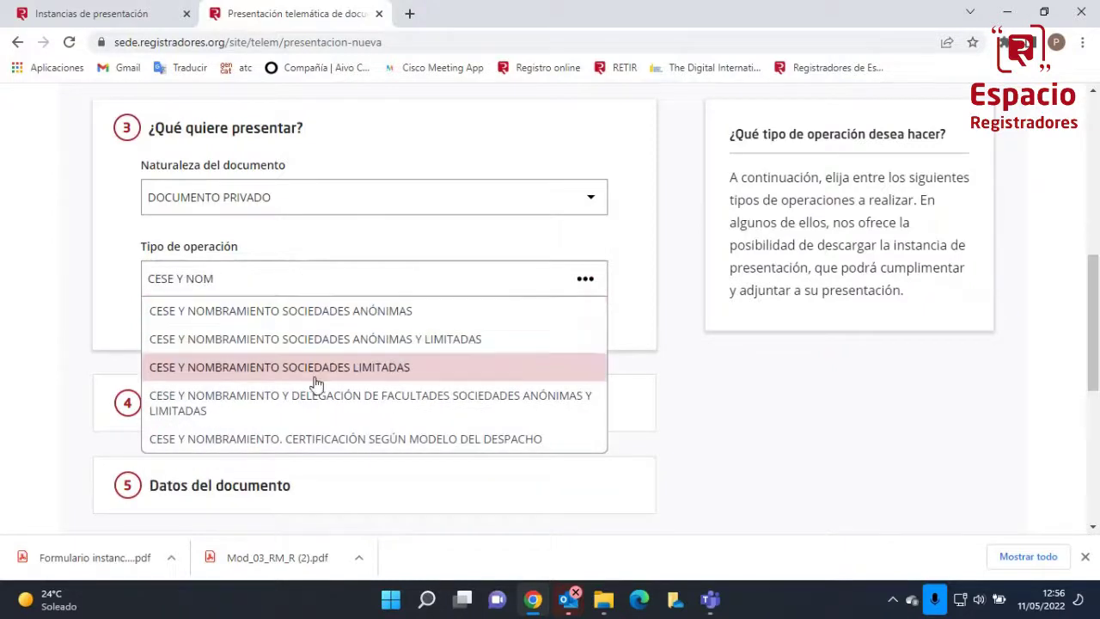
{"action": "left_click", "coordinate": [318, 368]}
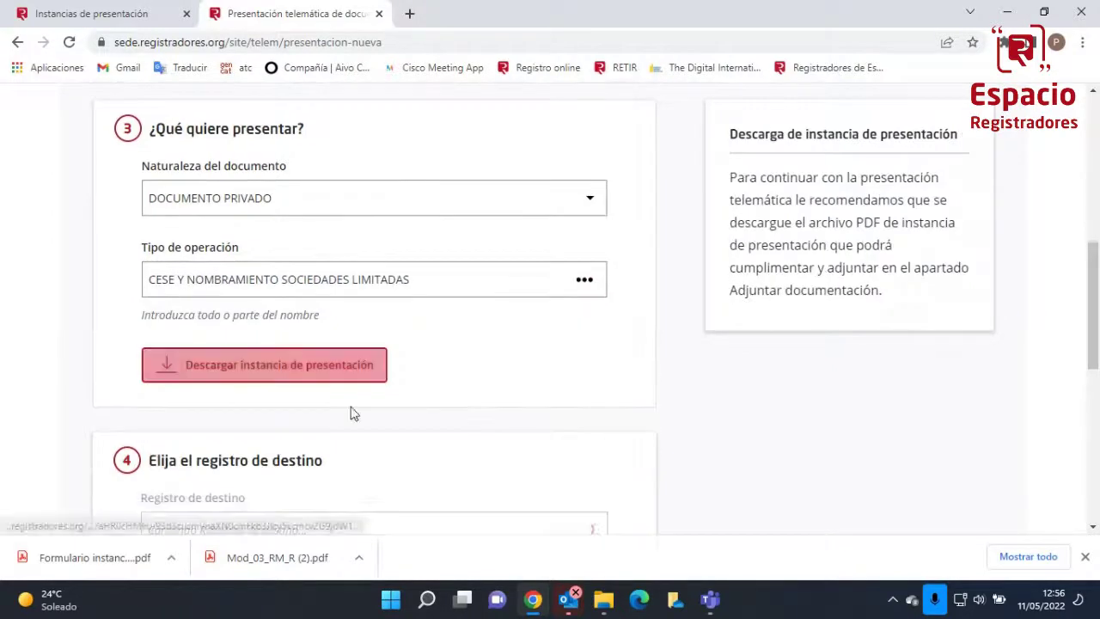
{"action": "scroll", "coordinate": [316, 378], "scroll_direction": "down", "scroll_amount": 2}
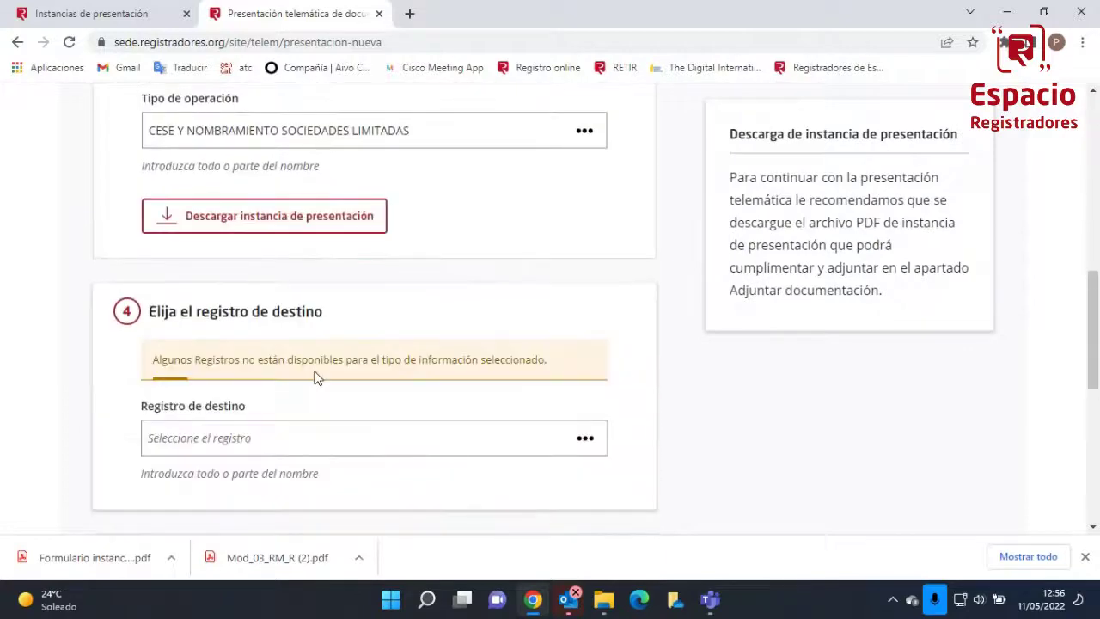
{"action": "left_click", "coordinate": [290, 440]}
{"action": "type", "text": "B"}
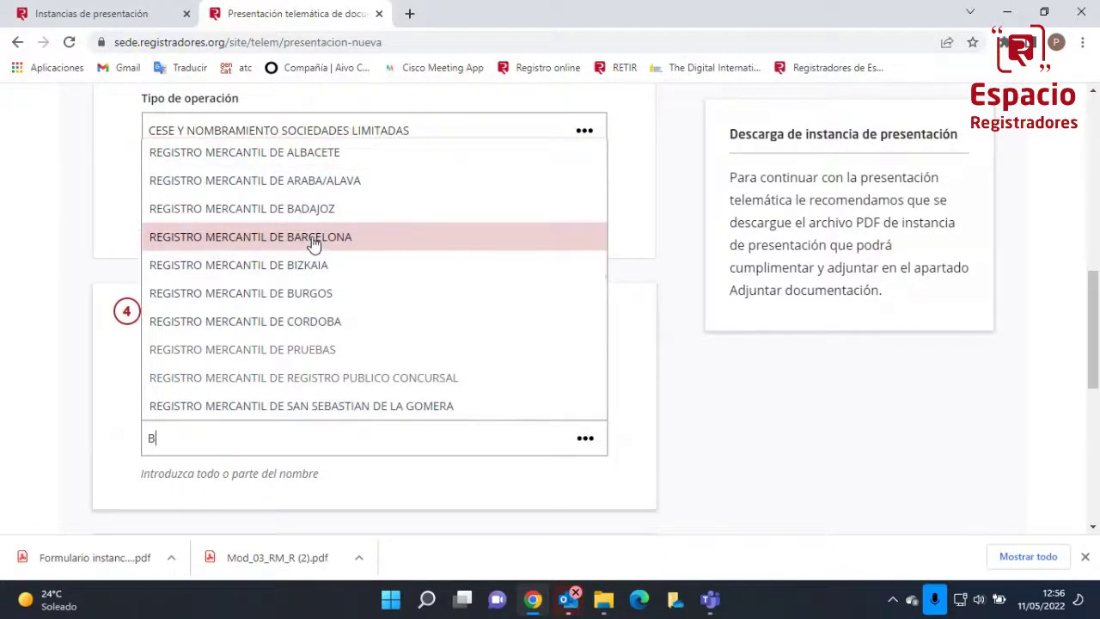
{"action": "left_click", "coordinate": [312, 241]}
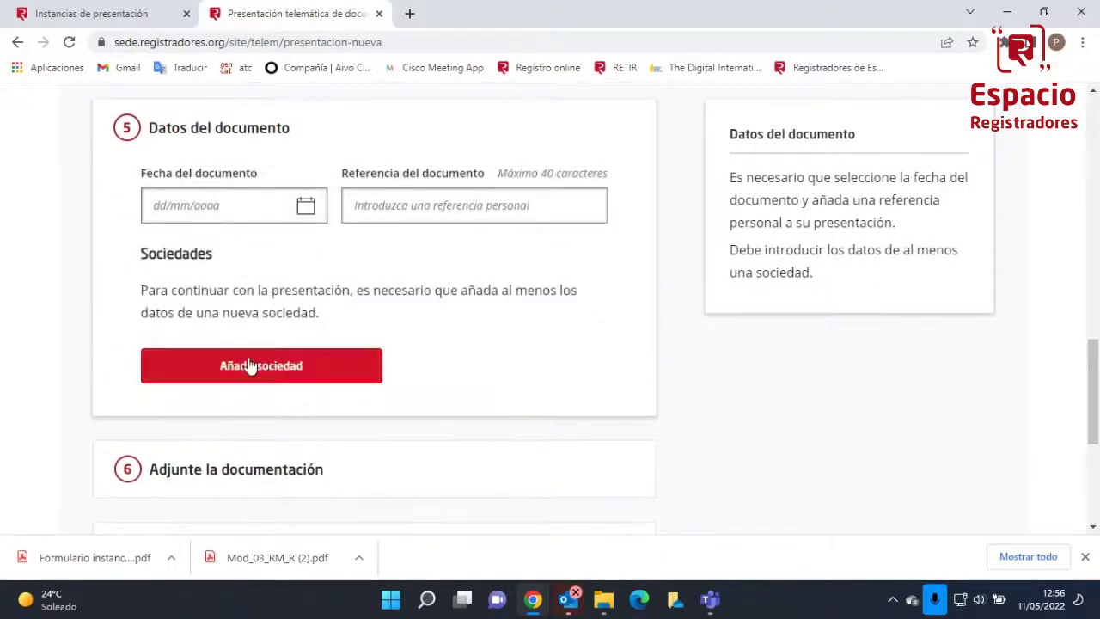
Add company EL GATET 1947 with its NIF, date the document 10/05/2022, then show Instancias de presentación
{"action": "left_click", "coordinate": [258, 367]}
{"action": "left_click", "coordinate": [449, 219]}
{"action": "type", "text": "EL GATET"}
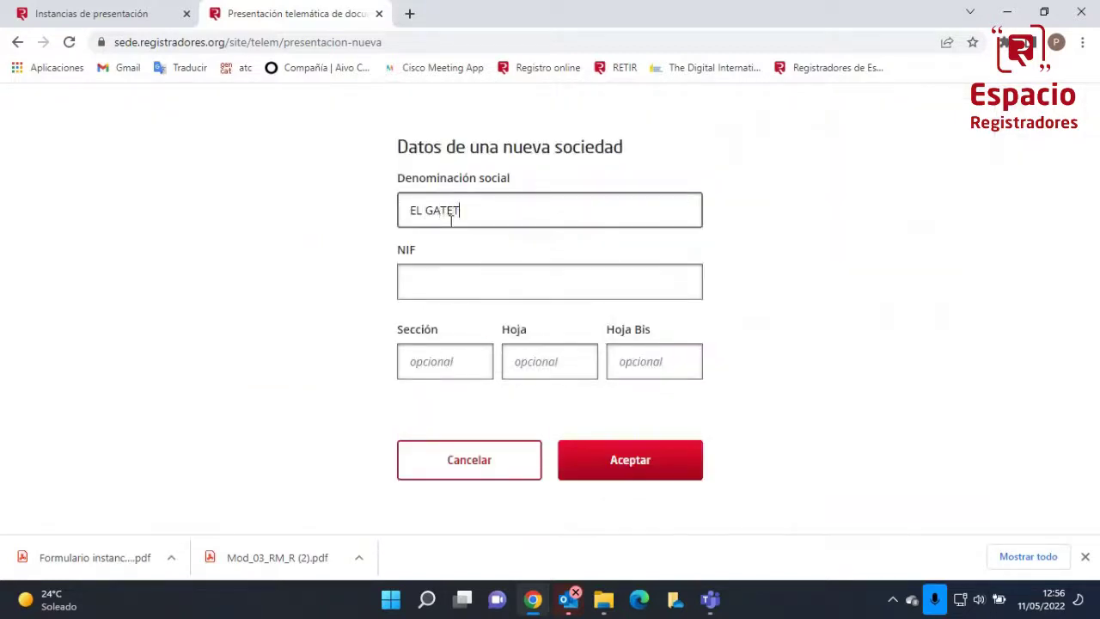
{"action": "type", "text": " 1947"}
{"action": "key", "text": "Tab"}
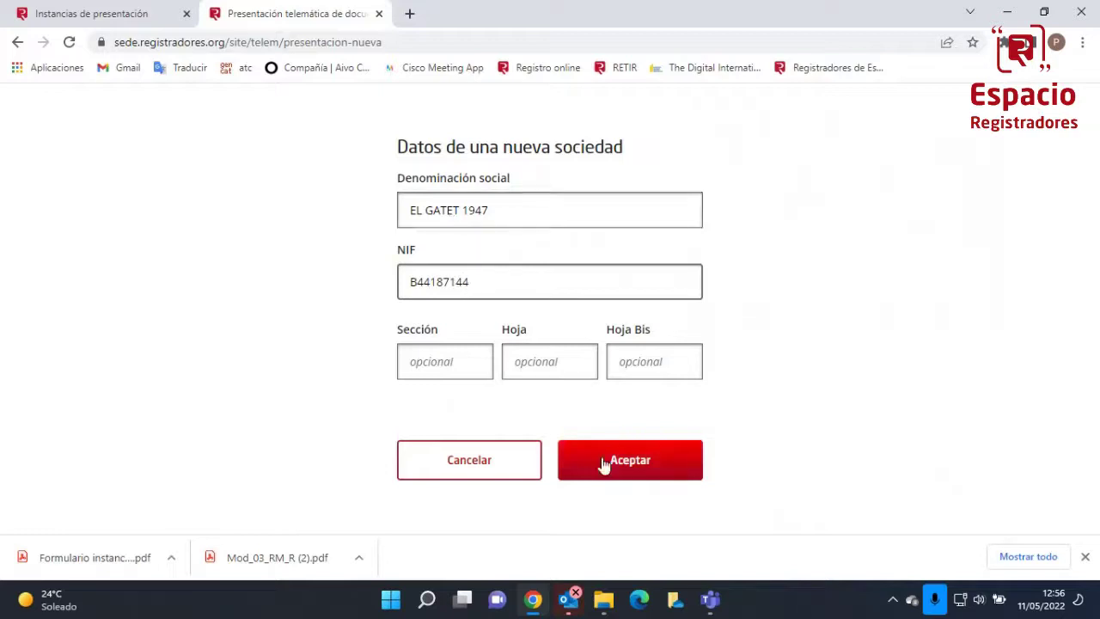
{"action": "left_click", "coordinate": [602, 464]}
{"action": "scroll", "coordinate": [603, 463], "scroll_direction": "down", "scroll_amount": 2}
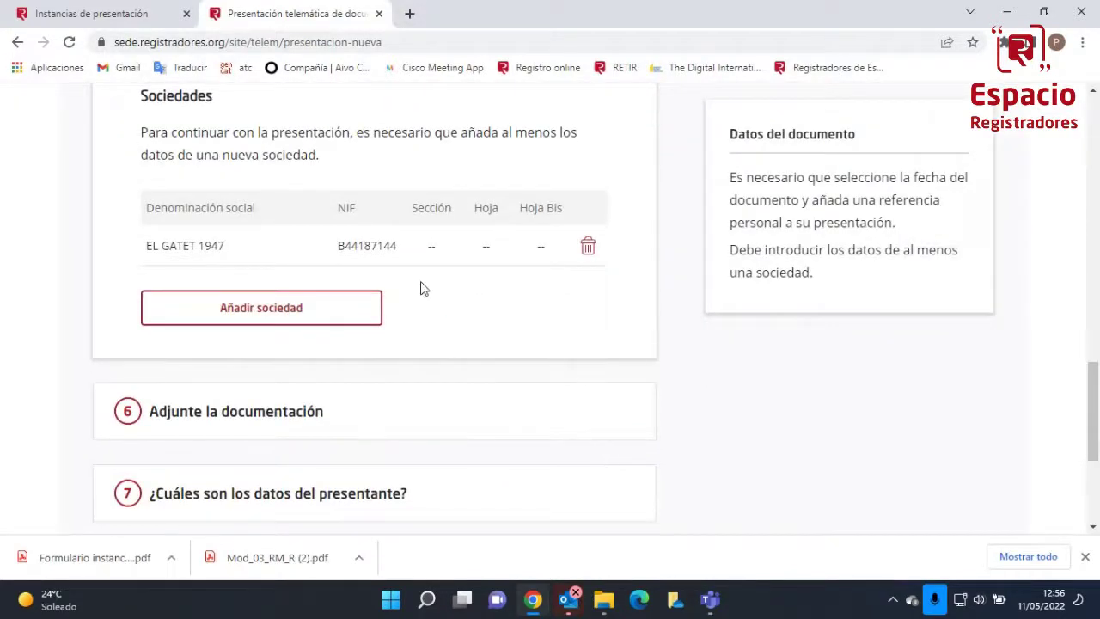
{"action": "key", "text": "shift+Tab"}
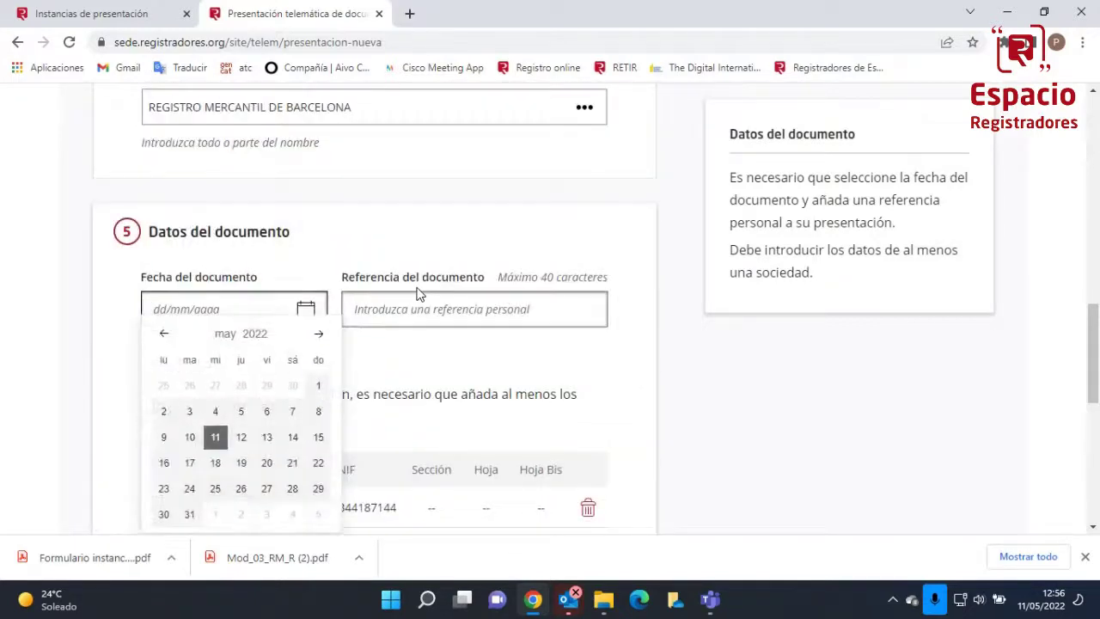
{"action": "left_click", "coordinate": [190, 441]}
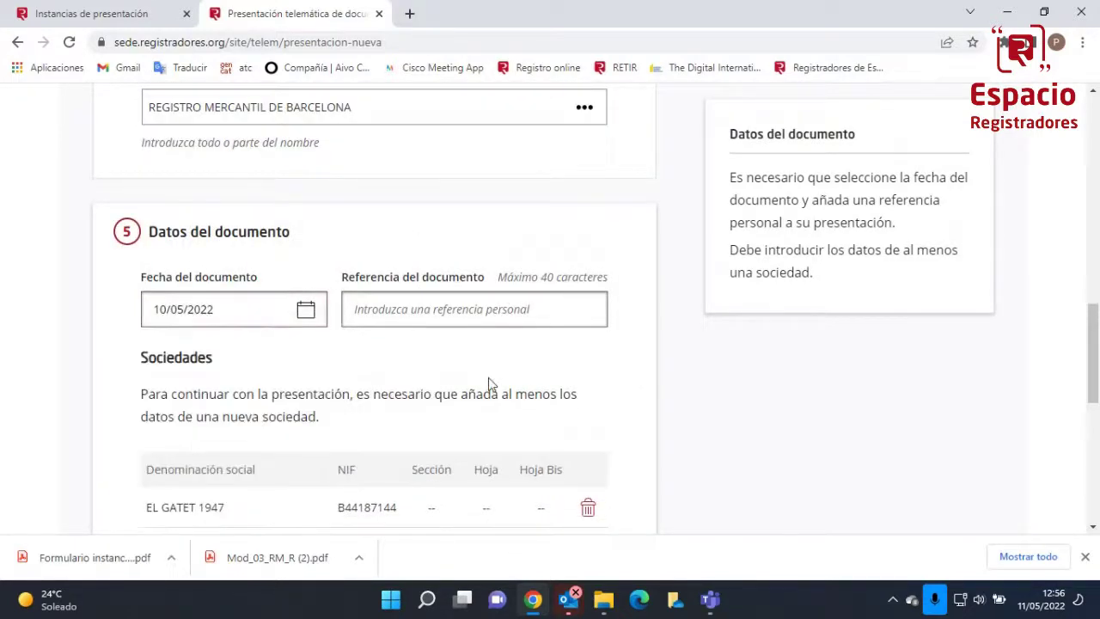
{"action": "scroll", "coordinate": [525, 386], "scroll_direction": "down", "scroll_amount": 5}
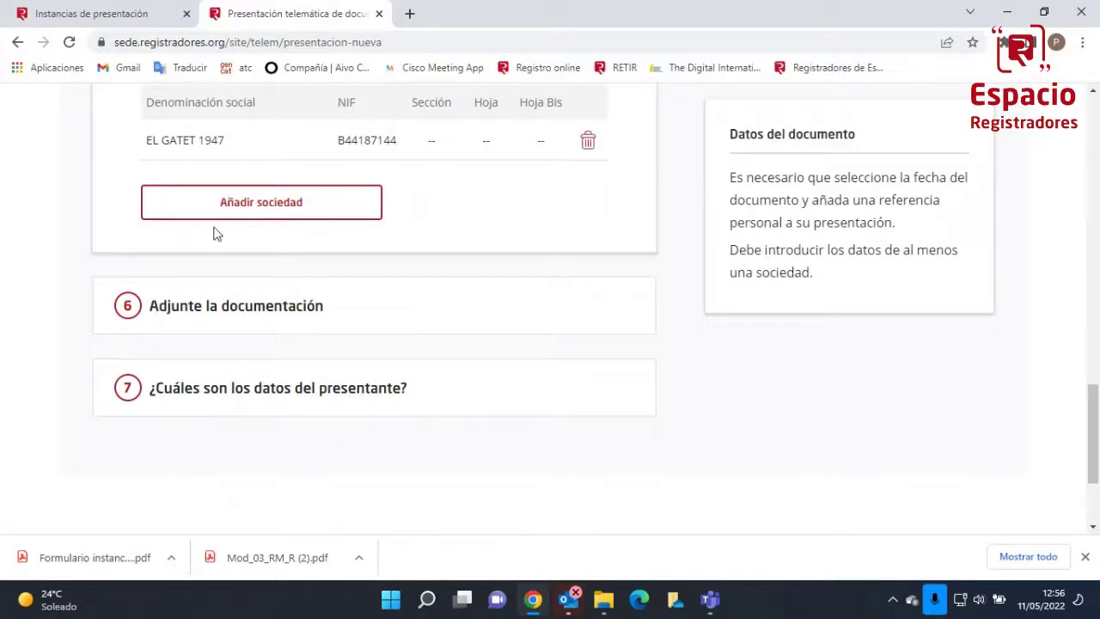
{"action": "left_click", "coordinate": [136, 24]}
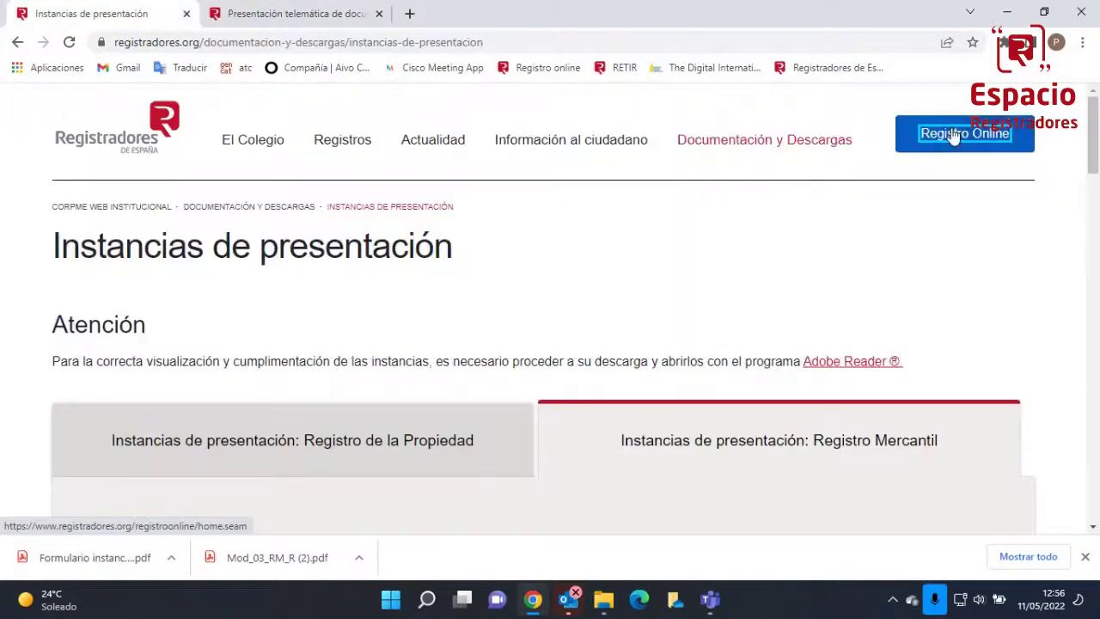
Enter the telematic presentation portal and view the received notifications
{"action": "left_click", "coordinate": [953, 138]}
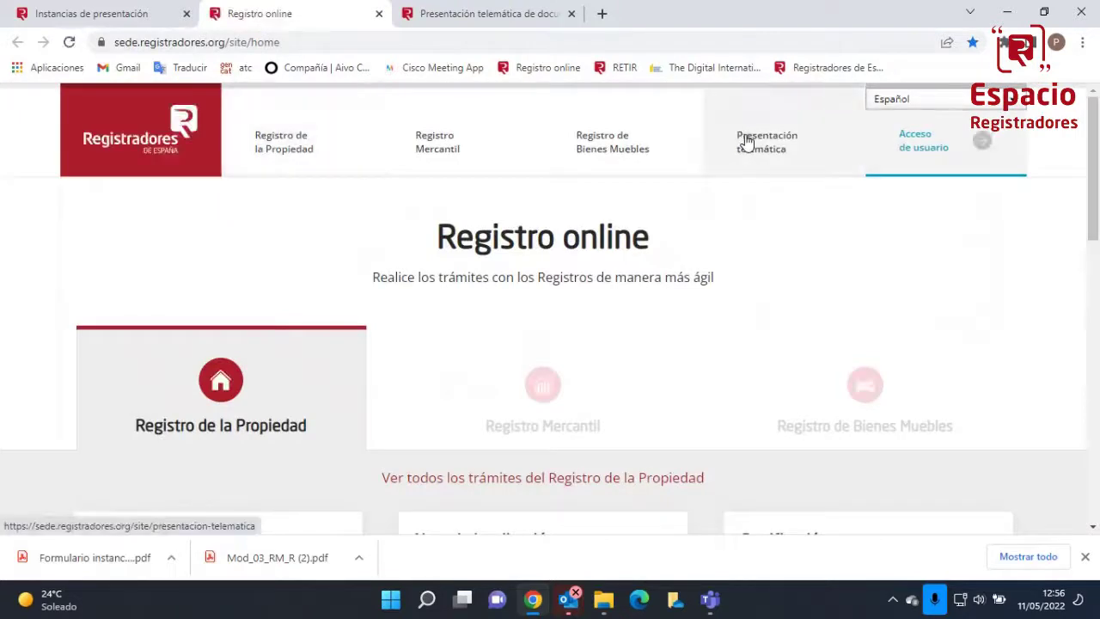
{"action": "left_click", "coordinate": [746, 142]}
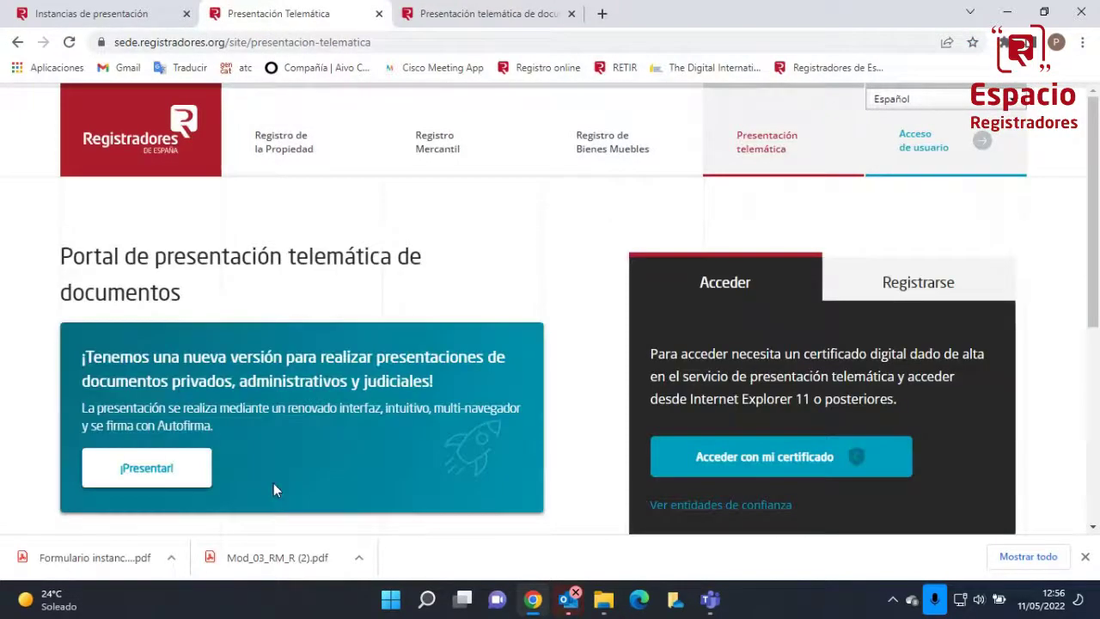
{"action": "left_click", "coordinate": [160, 479]}
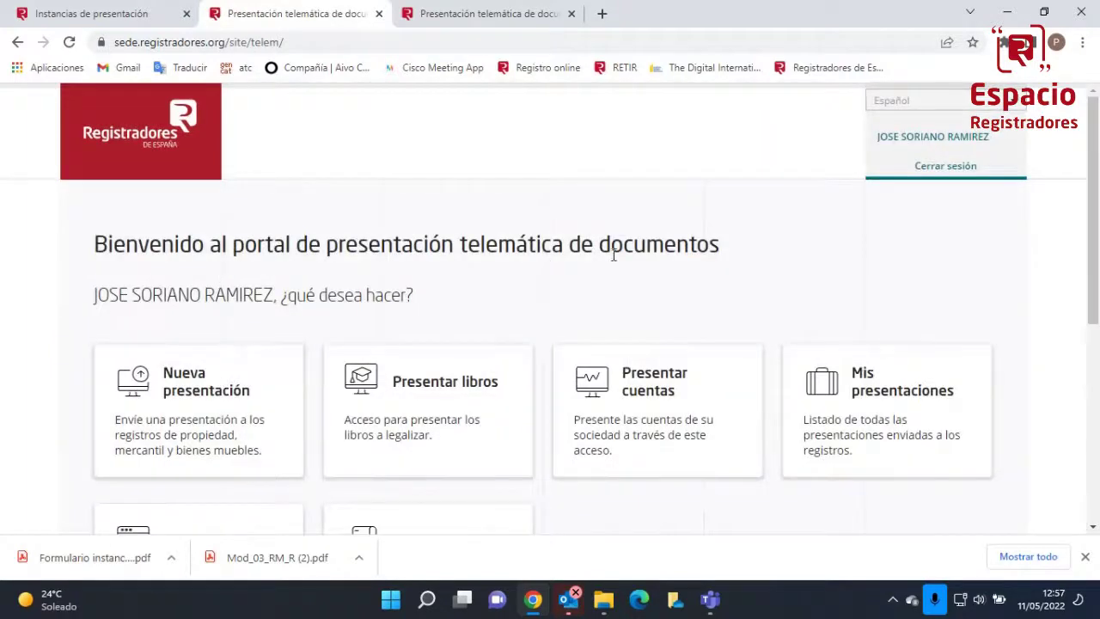
{"action": "scroll", "coordinate": [615, 260], "scroll_direction": "down", "scroll_amount": 1}
{"action": "left_click", "coordinate": [244, 485]}
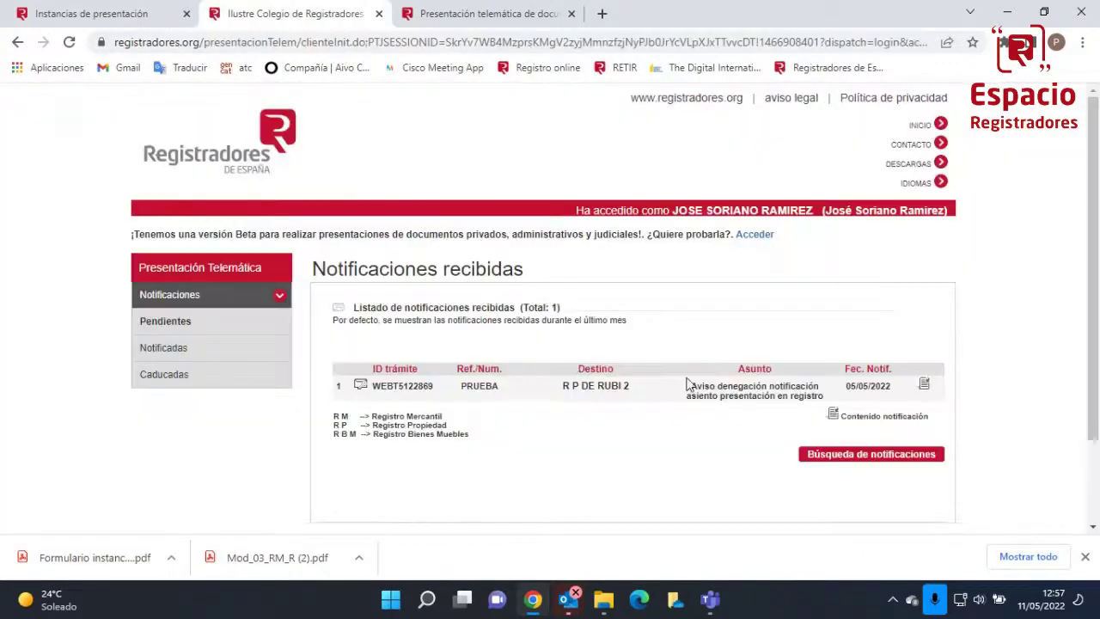
View the Presentaciones enviadas list, then switch to the Entradas telemáticas window
{"action": "scroll", "coordinate": [687, 391], "scroll_direction": "down", "scroll_amount": 1}
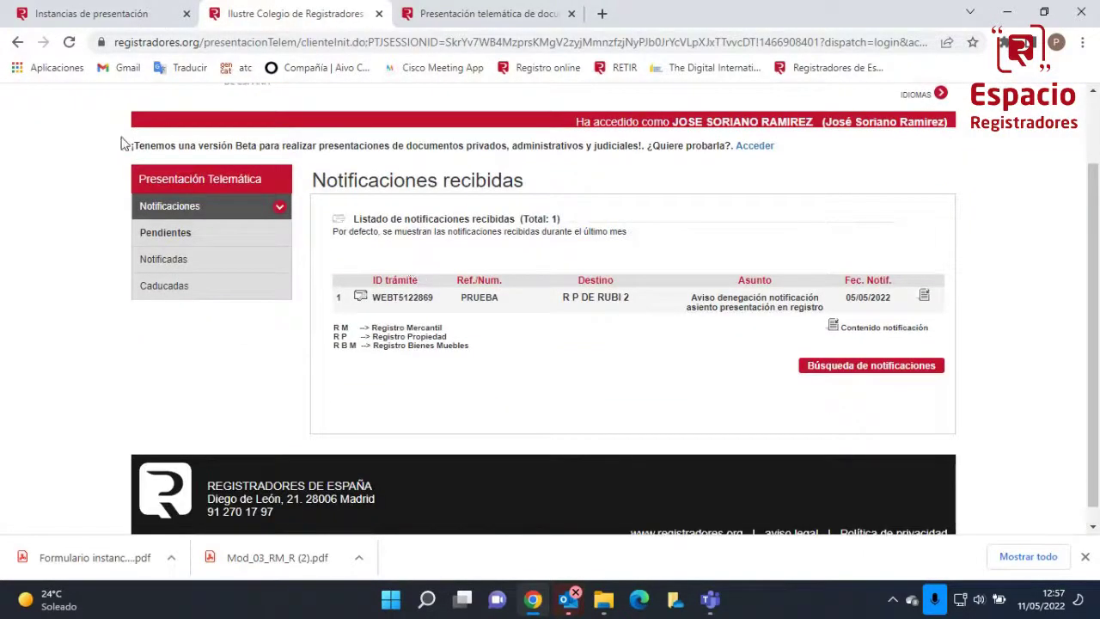
{"action": "left_click", "coordinate": [17, 43]}
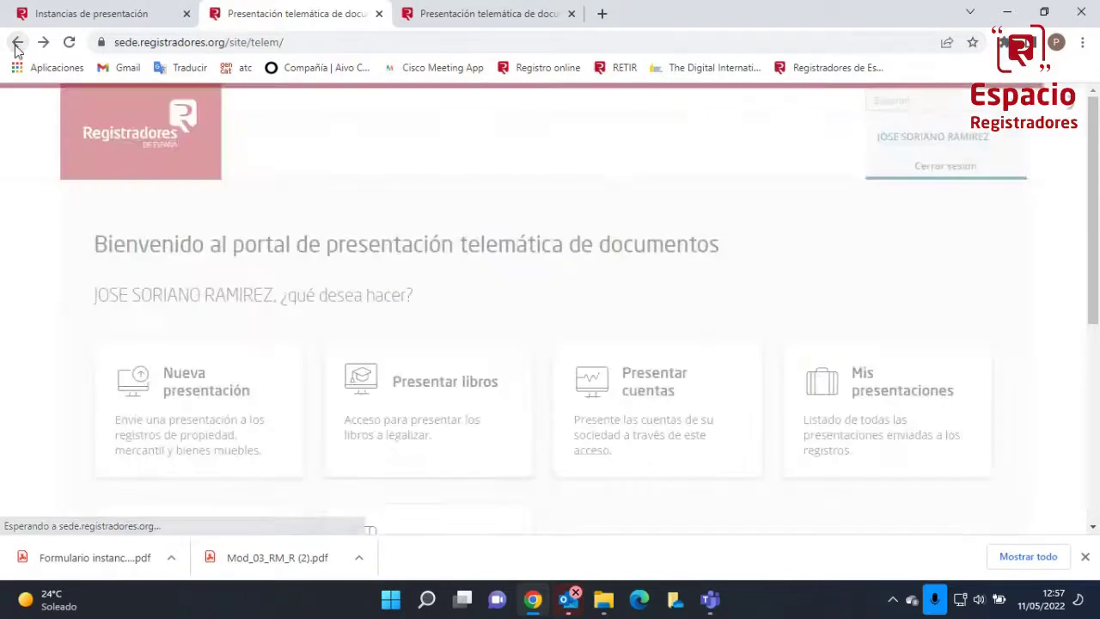
{"action": "left_click", "coordinate": [870, 400]}
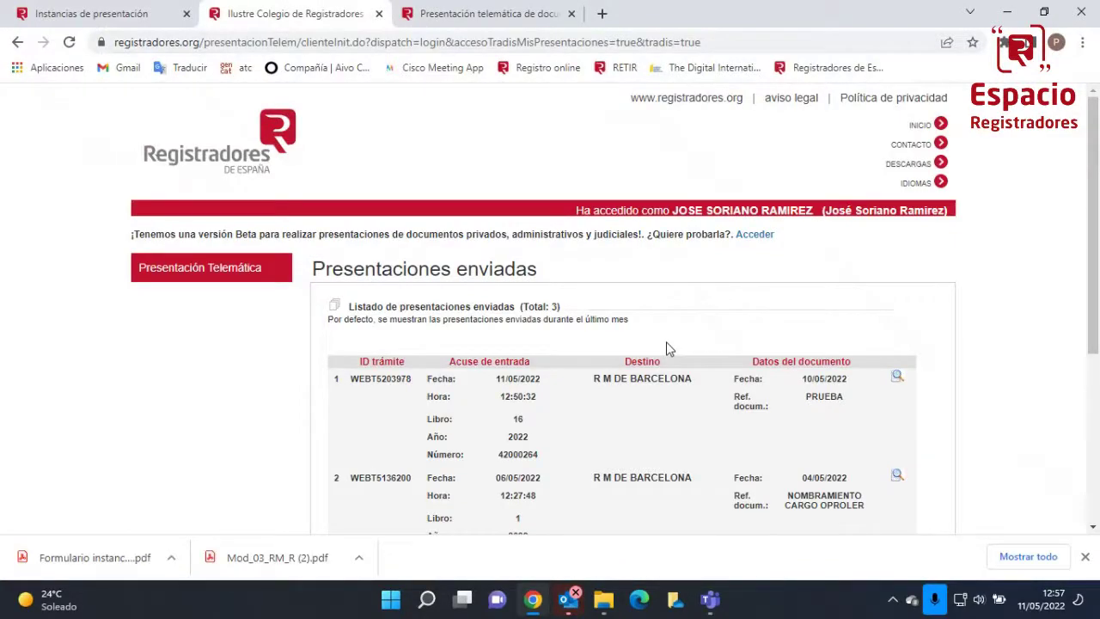
{"action": "key", "text": "alt+Tab"}
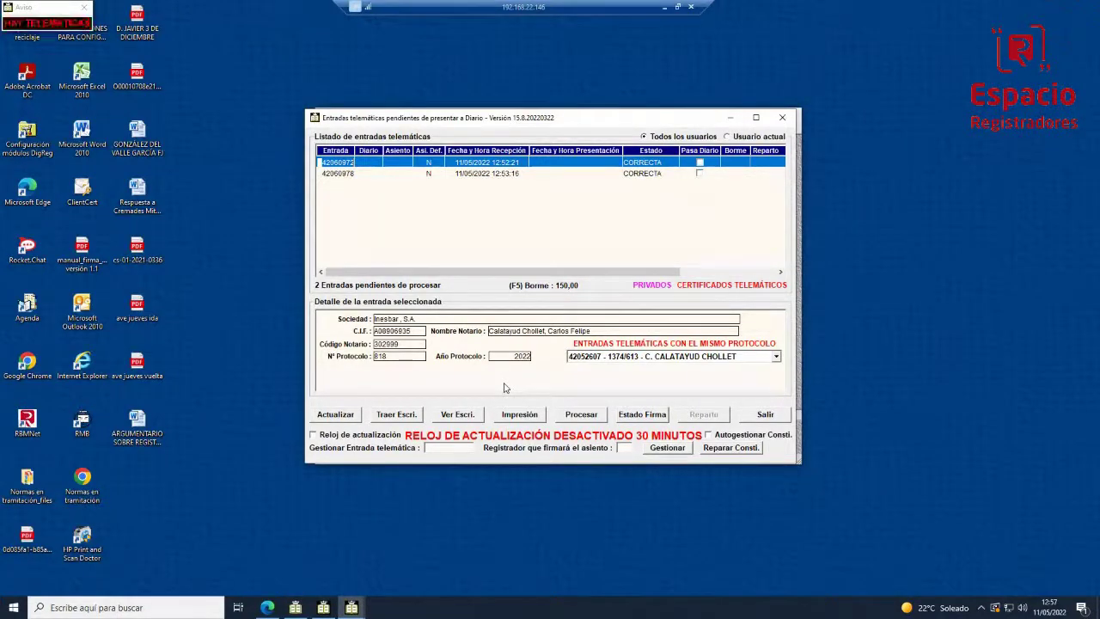
Refresh the pending entries list until it shows the single entry for DISSENY BARRACA, S.L
{"action": "left_click", "coordinate": [336, 415]}
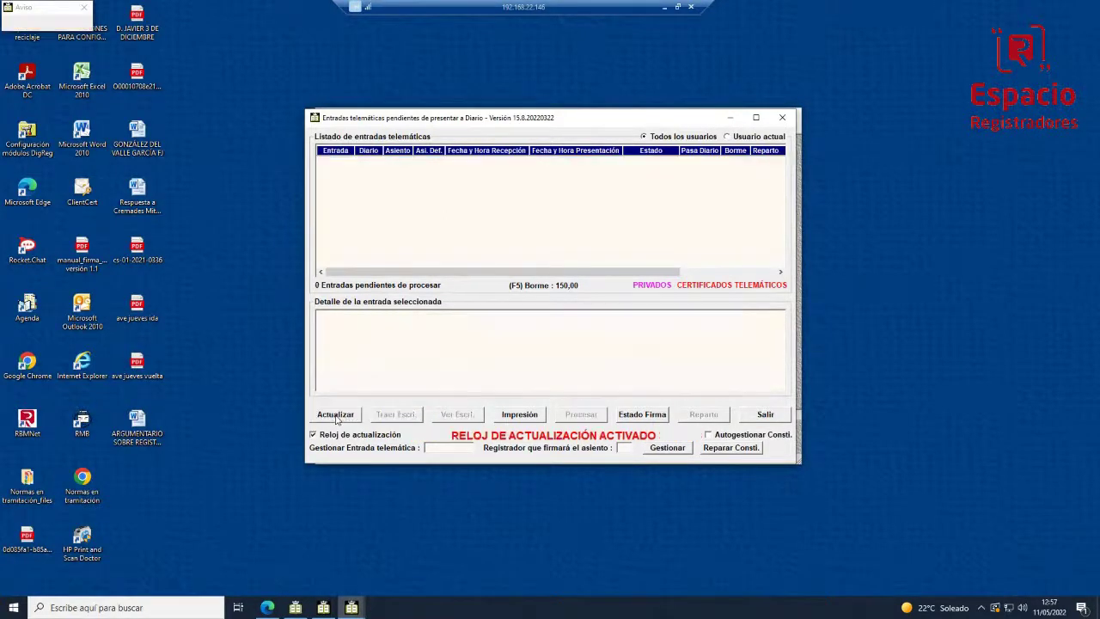
{"action": "left_click", "coordinate": [336, 415]}
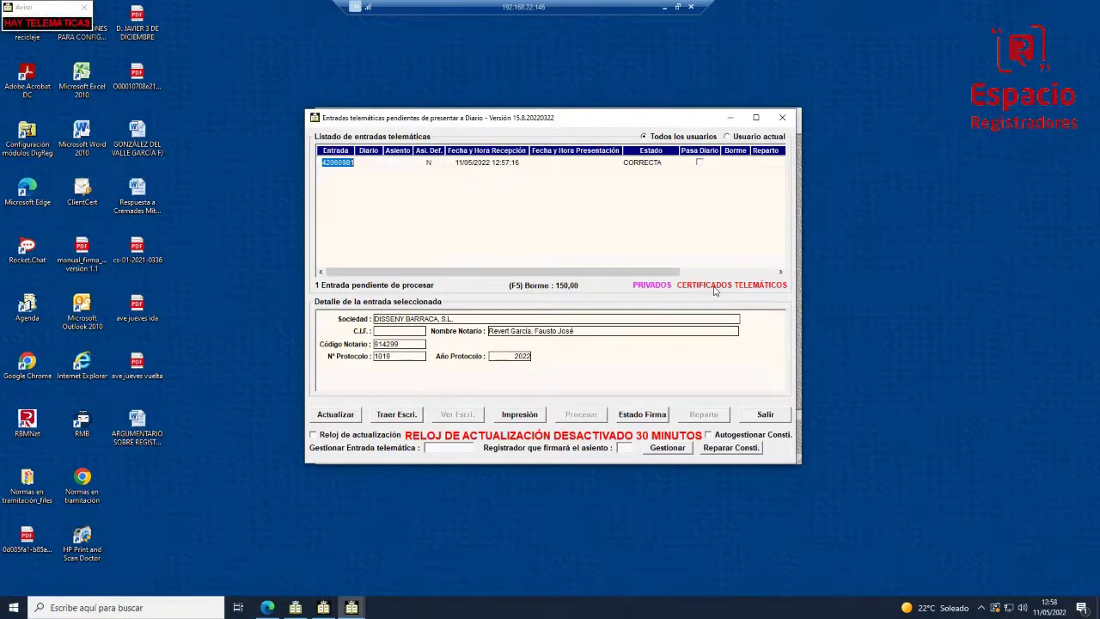
{"action": "left_click", "coordinate": [713, 290]}
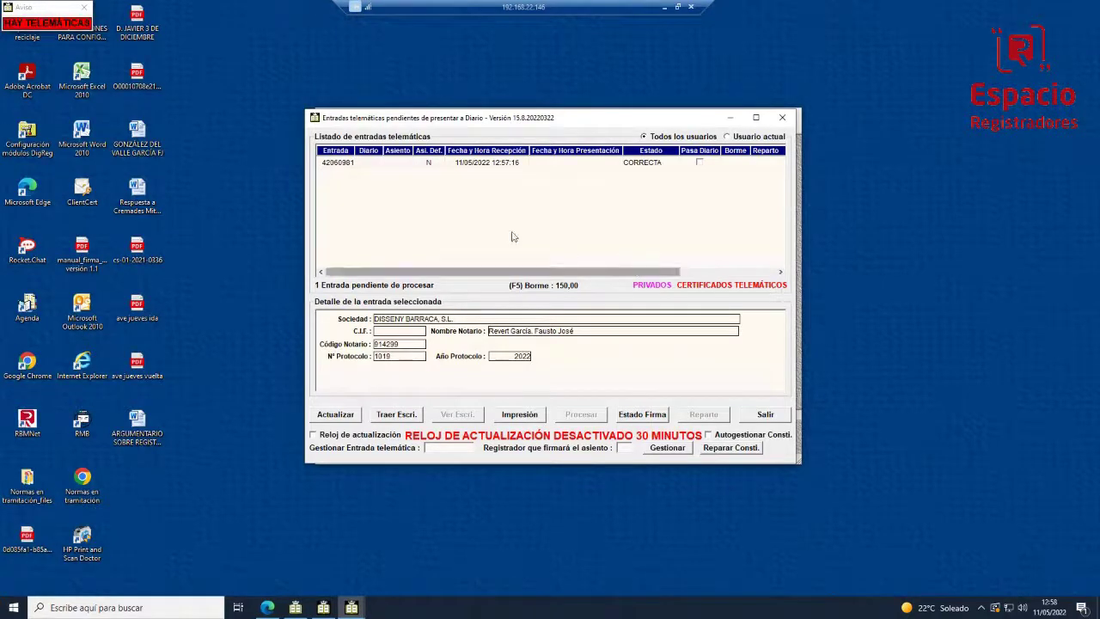
{"action": "left_click", "coordinate": [335, 415]}
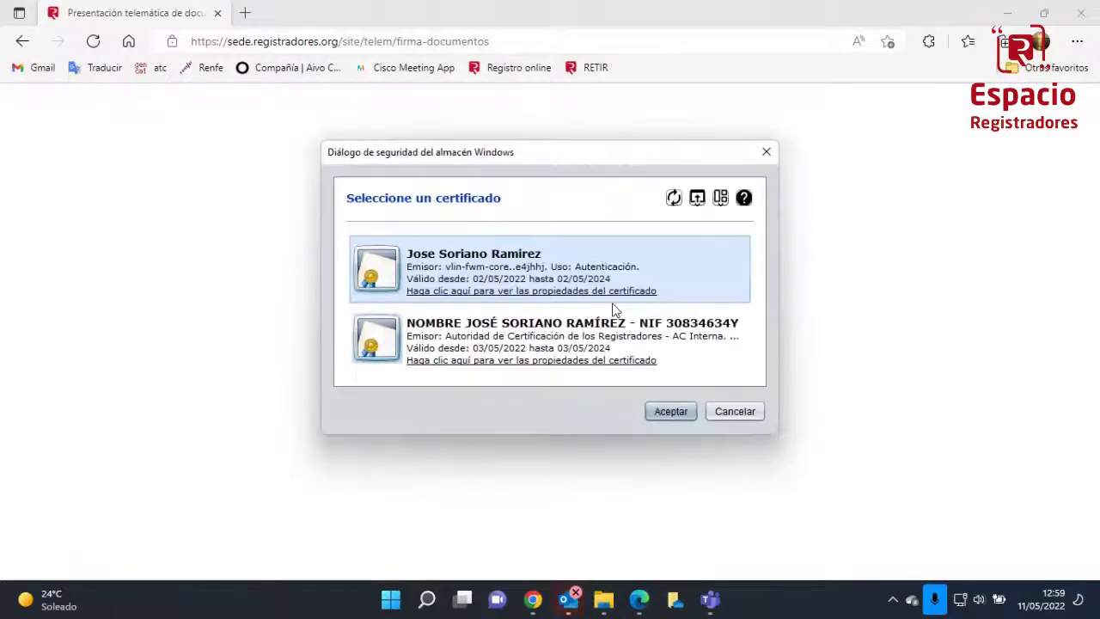
Sign and send the presentation with the chosen certificate, view its acknowledgement, and return to pending entries
{"action": "left_click", "coordinate": [606, 328]}
{"action": "left_click", "coordinate": [672, 418]}
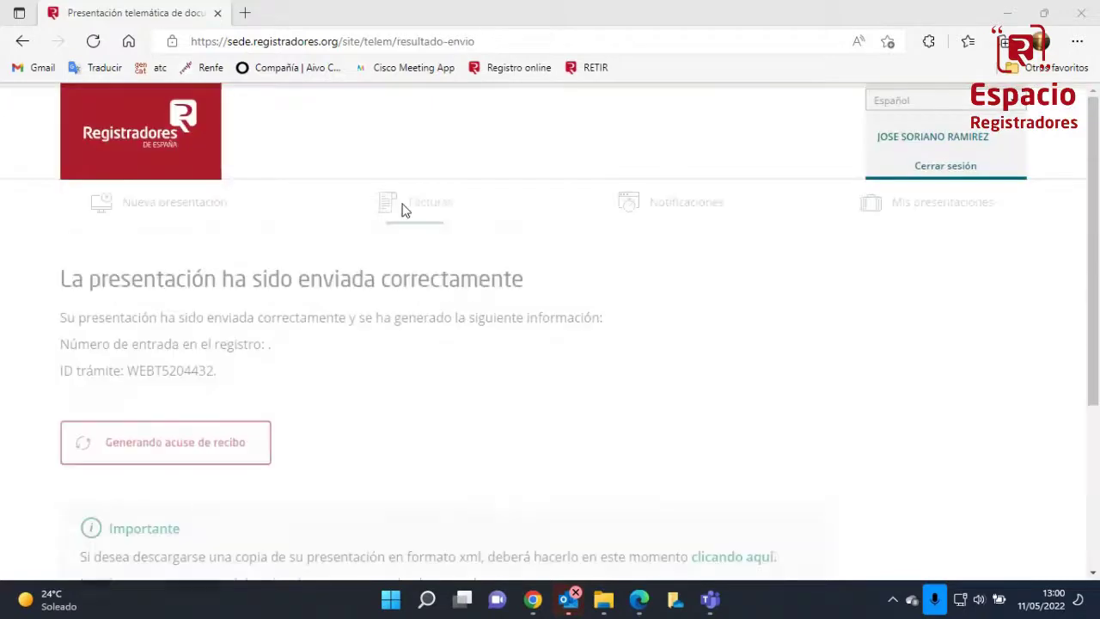
{"action": "left_click", "coordinate": [189, 445]}
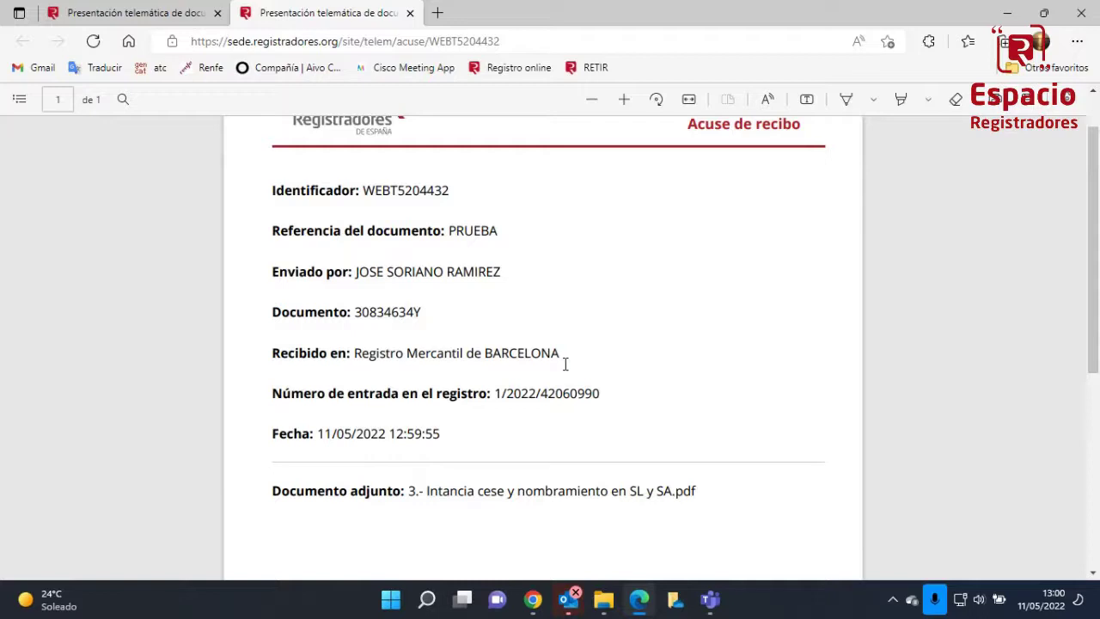
{"action": "left_click", "coordinate": [710, 599]}
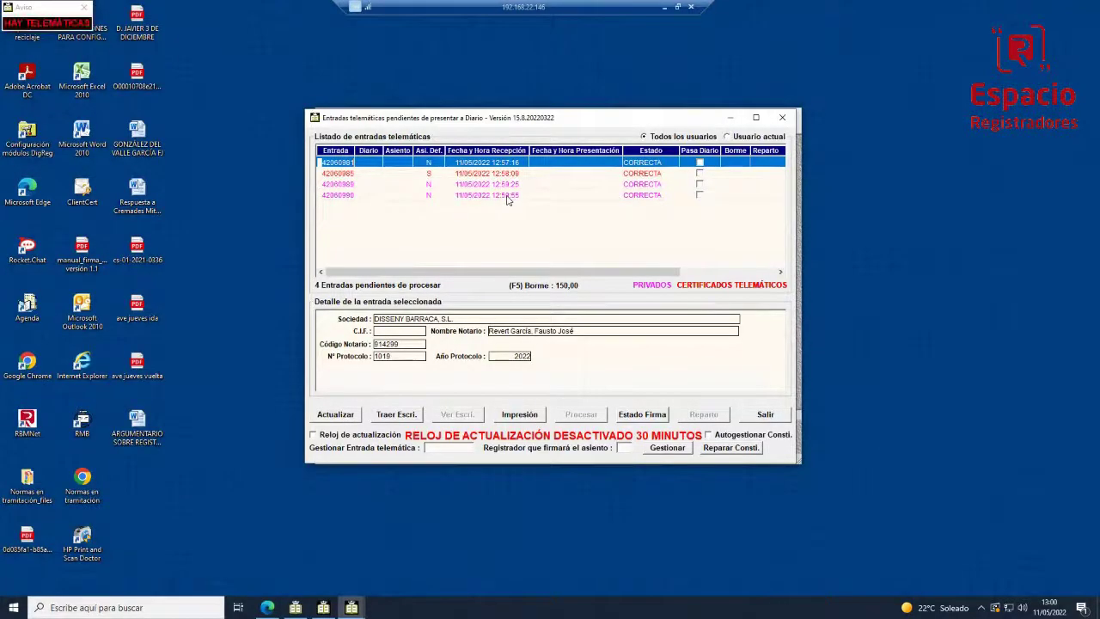
{"action": "left_click", "coordinate": [348, 196]}
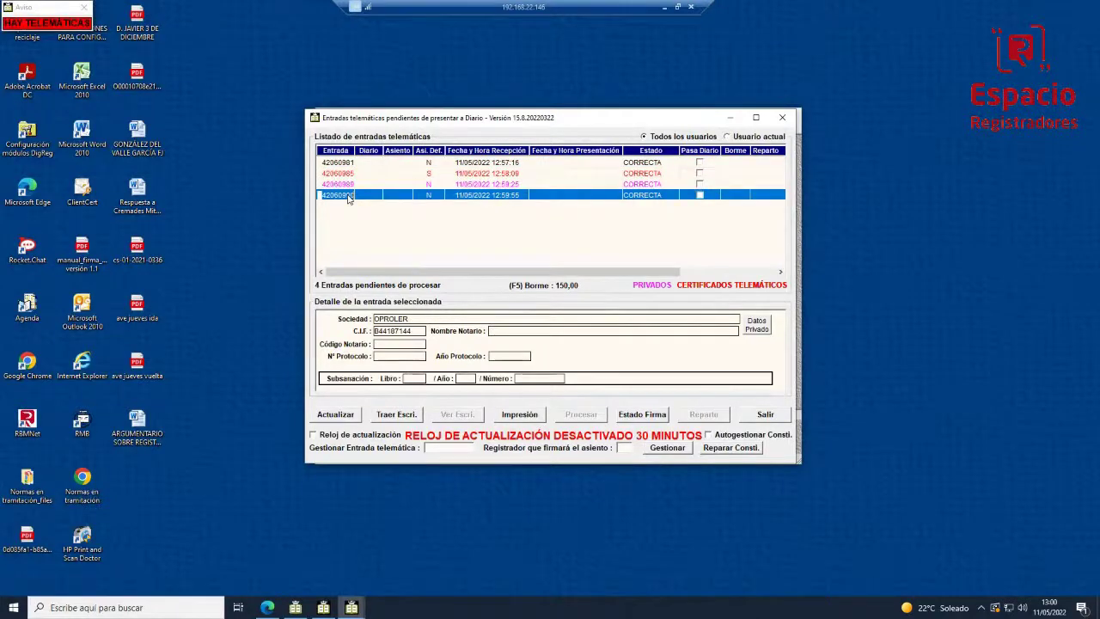
{"action": "left_click", "coordinate": [386, 415]}
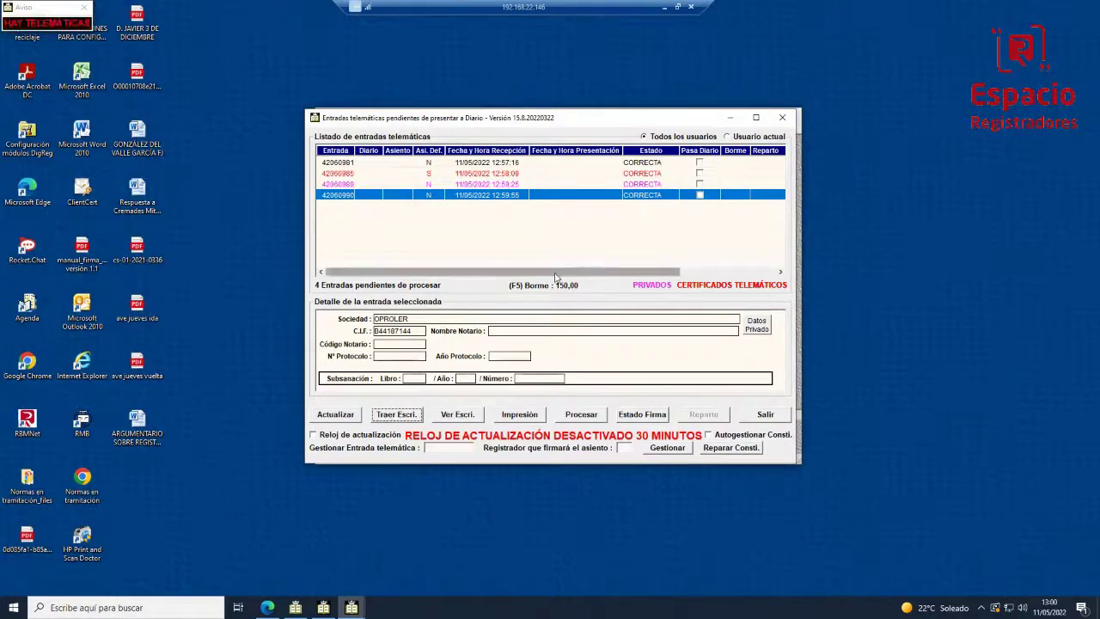
{"action": "left_click", "coordinate": [463, 414]}
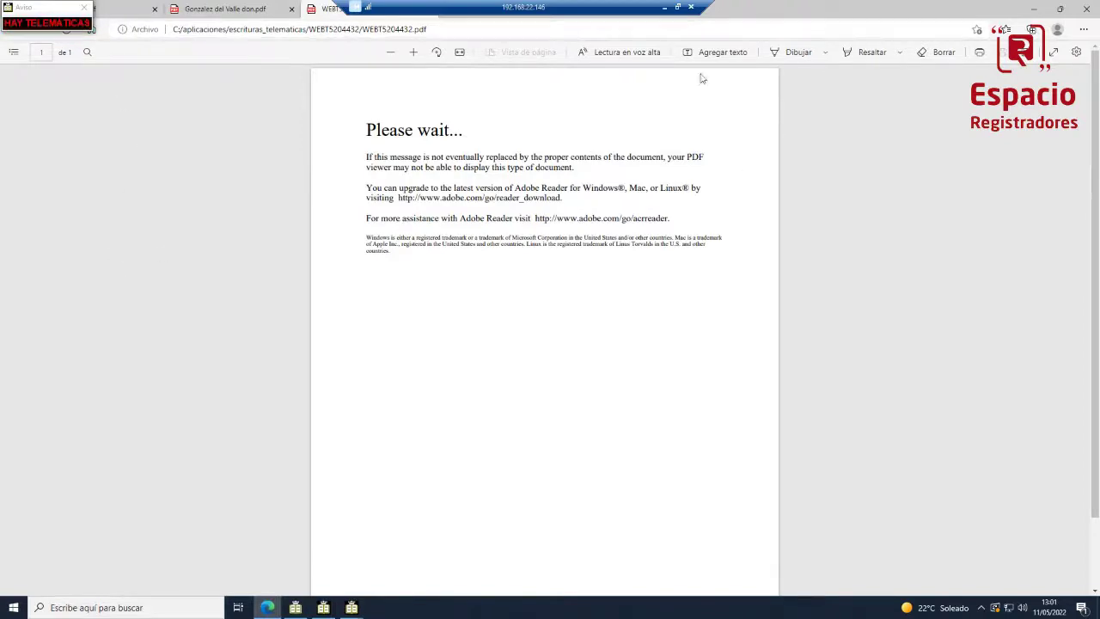
Close the registry information and donation certificate PDFs, keeping WEBT5204432.pdf, and return to pending entries
{"action": "left_click", "coordinate": [125, 13]}
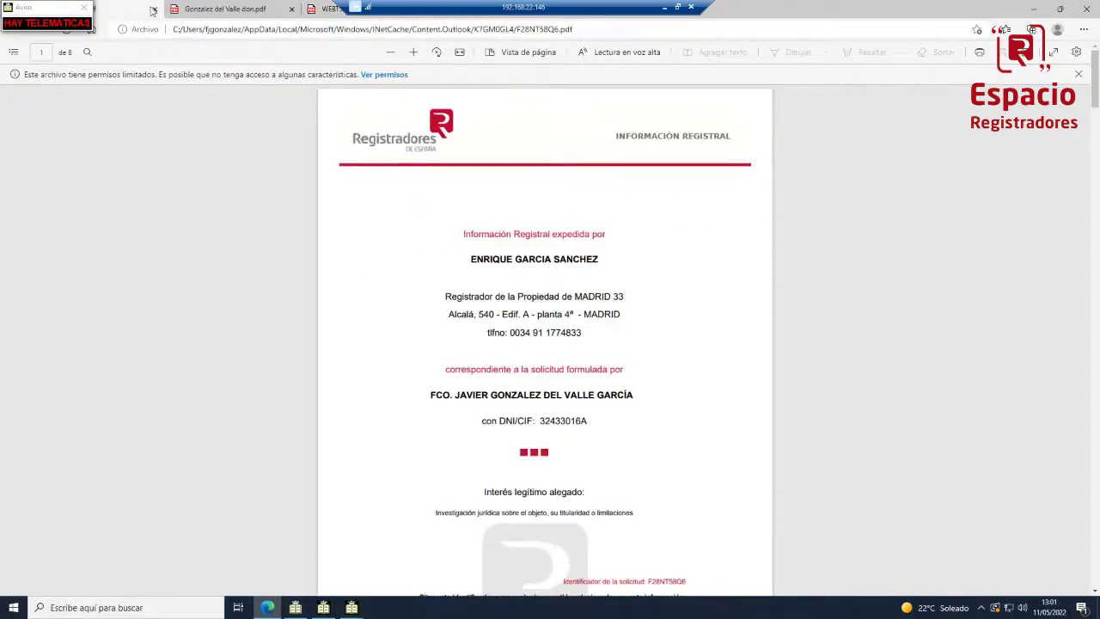
{"action": "left_click", "coordinate": [205, 13]}
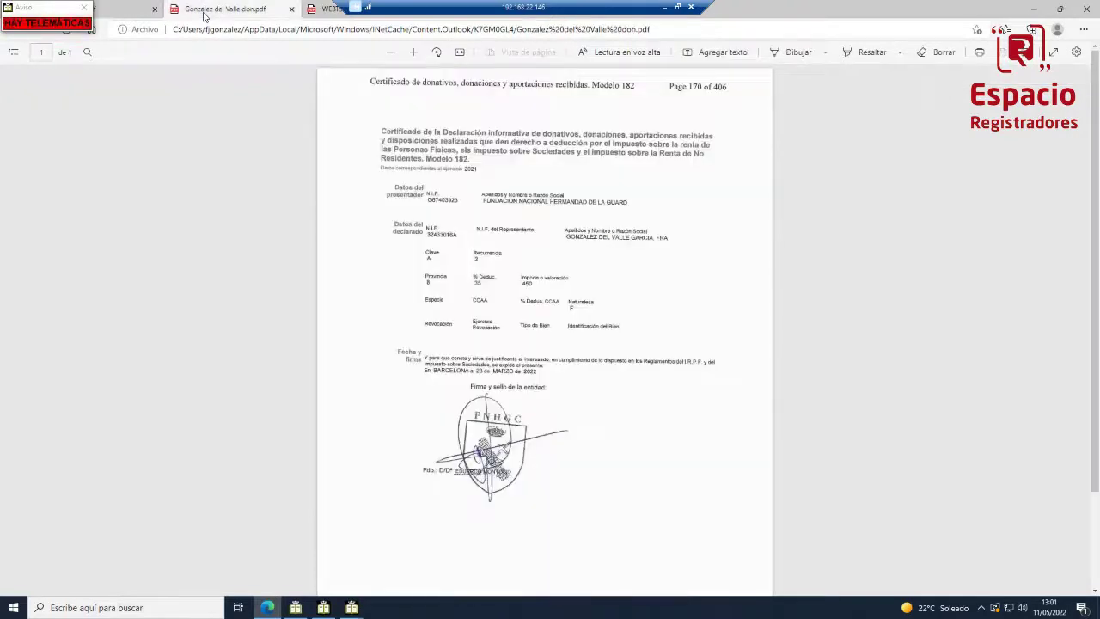
{"action": "left_click", "coordinate": [323, 12]}
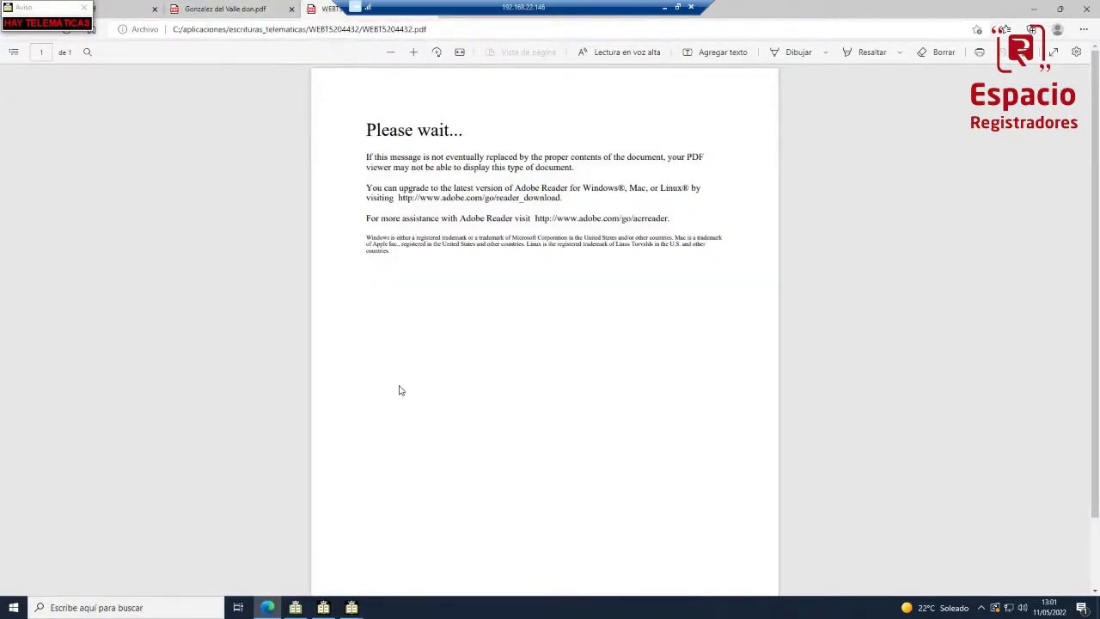
{"action": "left_click", "coordinate": [292, 10]}
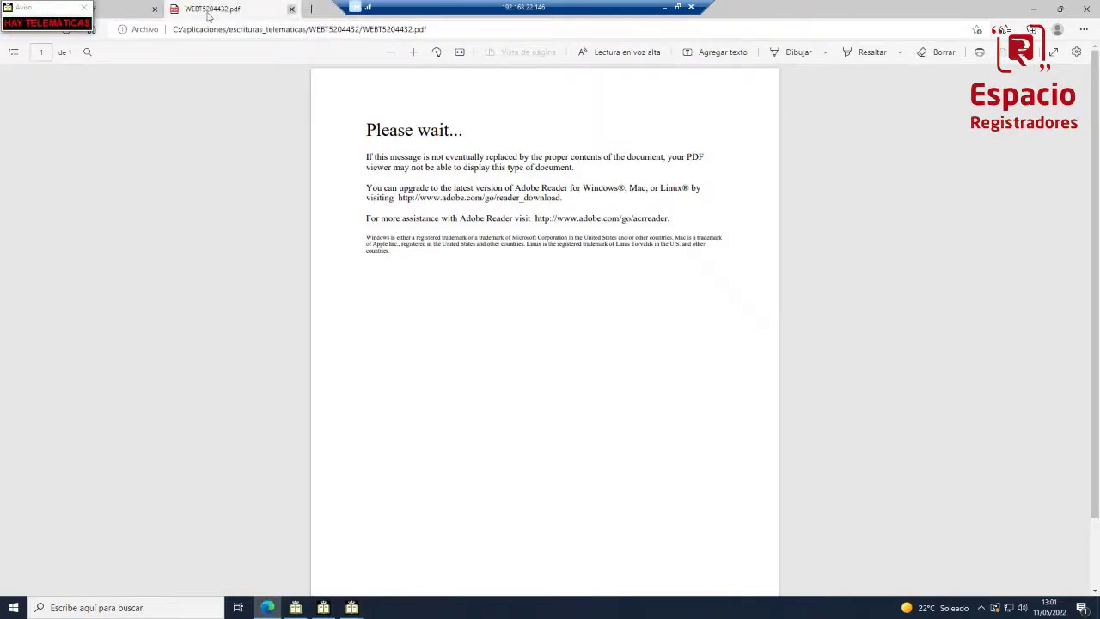
{"action": "left_click", "coordinate": [154, 10]}
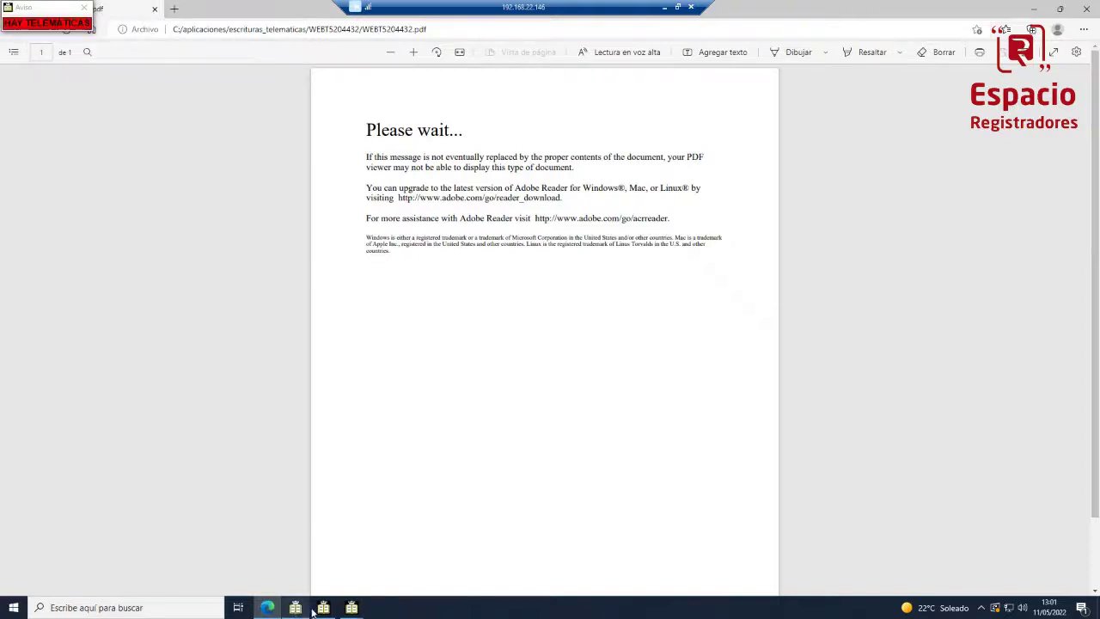
{"action": "mouse_move", "coordinate": [351, 607]}
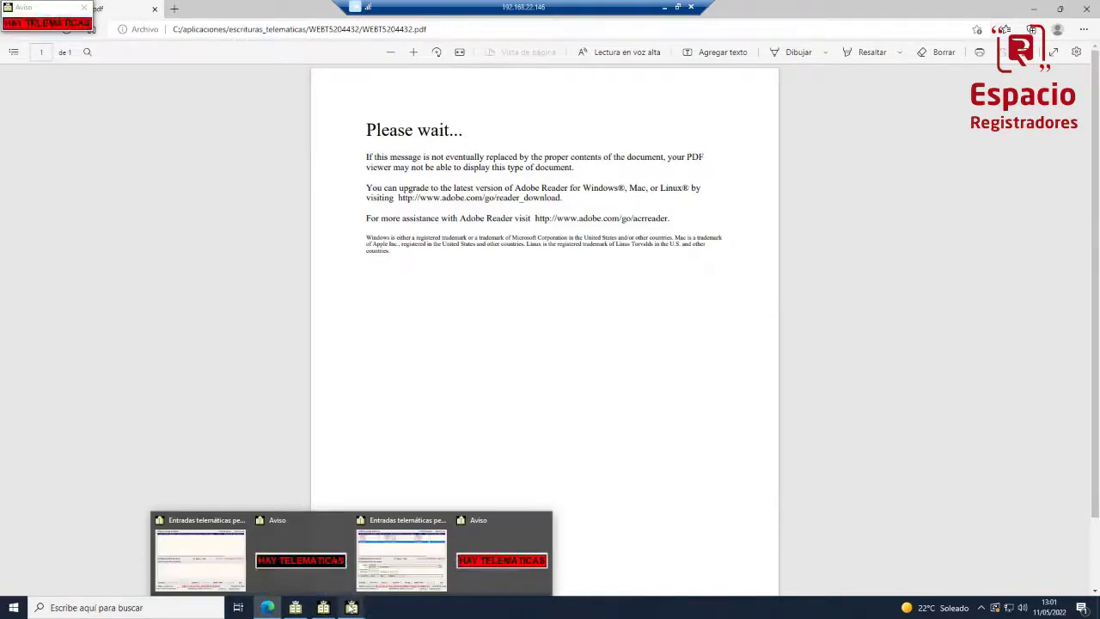
{"action": "left_click", "coordinate": [406, 567]}
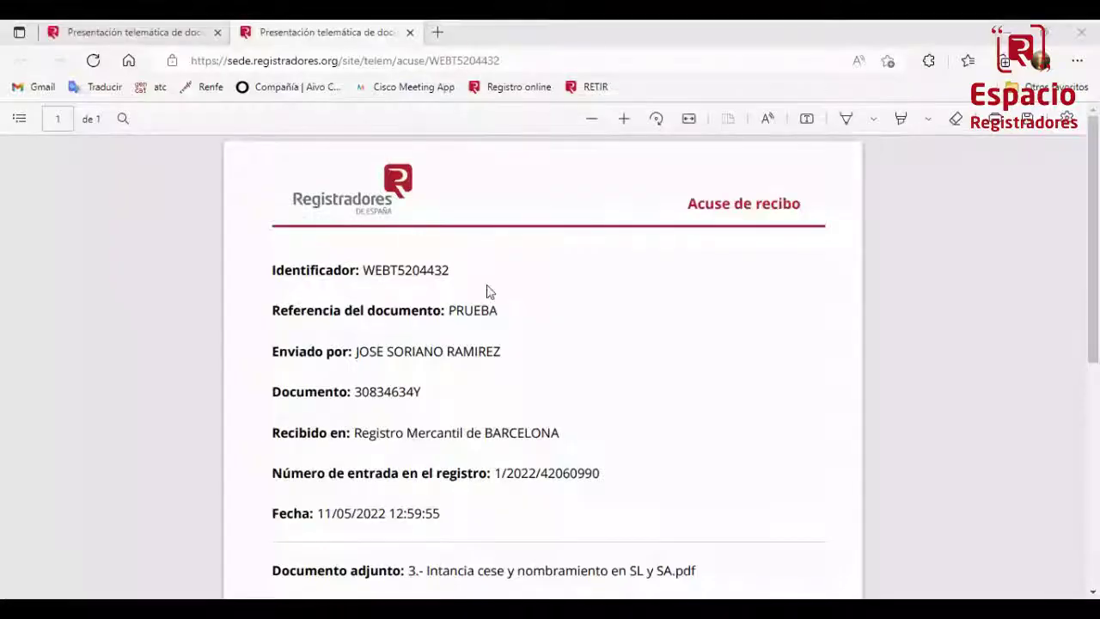
Leave the acknowledgement PDF for the first browser tab's presentation-sent confirmation page
{"action": "scroll", "coordinate": [458, 320], "scroll_direction": "down", "scroll_amount": 1}
{"action": "scroll", "coordinate": [456, 319], "scroll_direction": "up", "scroll_amount": 1}
{"action": "left_click", "coordinate": [131, 36]}
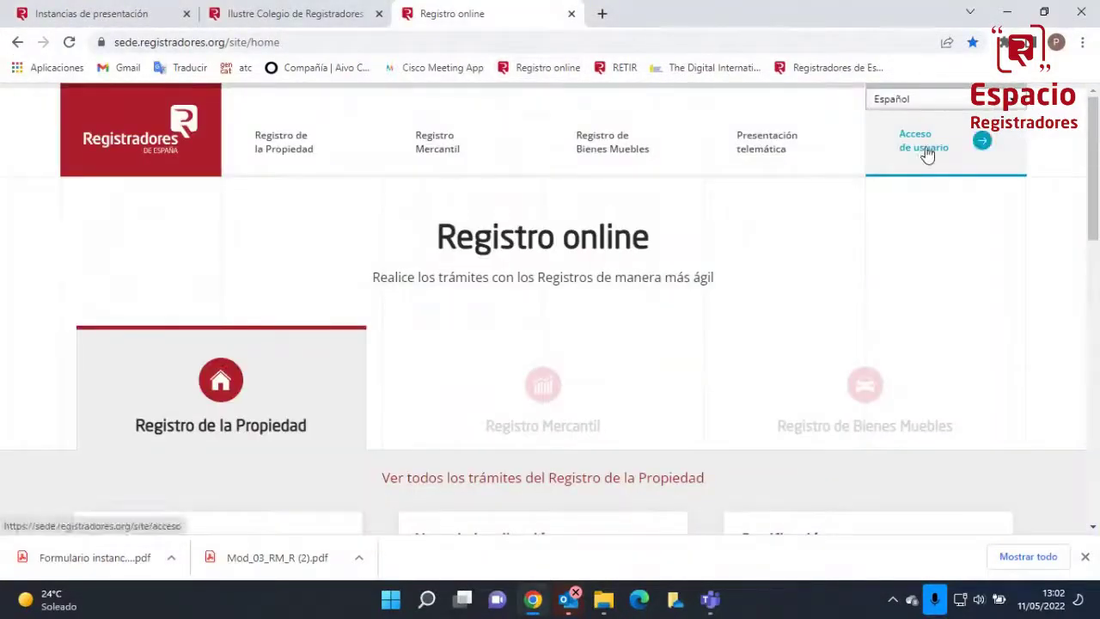
Continue to user access as a non-subscribed user and view the Registro Mercantil procedures
{"action": "left_click", "coordinate": [923, 153]}
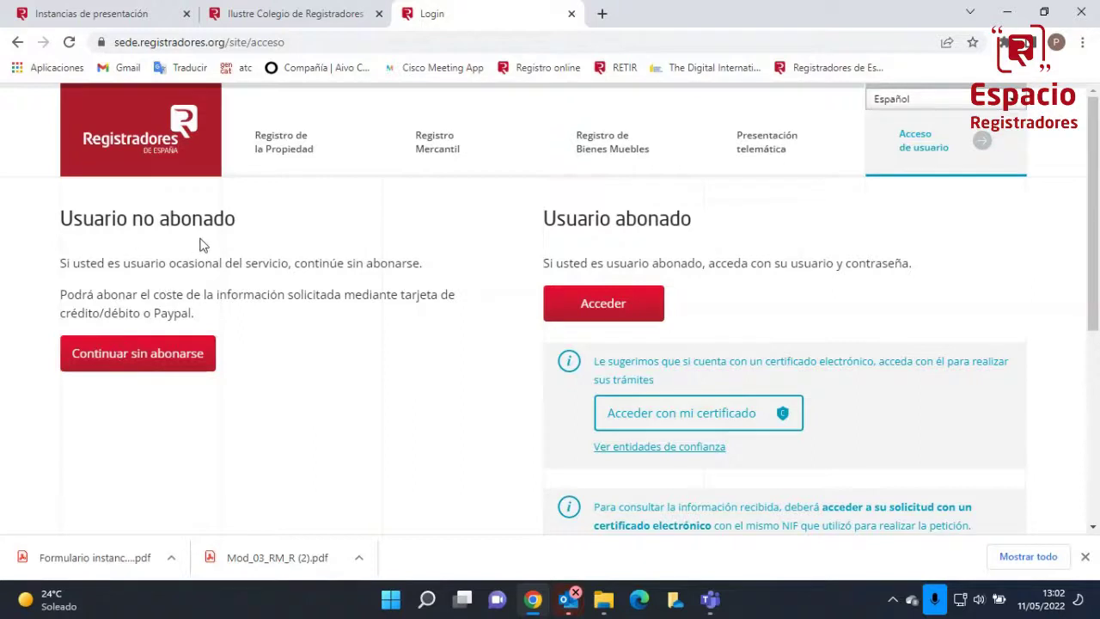
{"action": "left_click", "coordinate": [142, 365]}
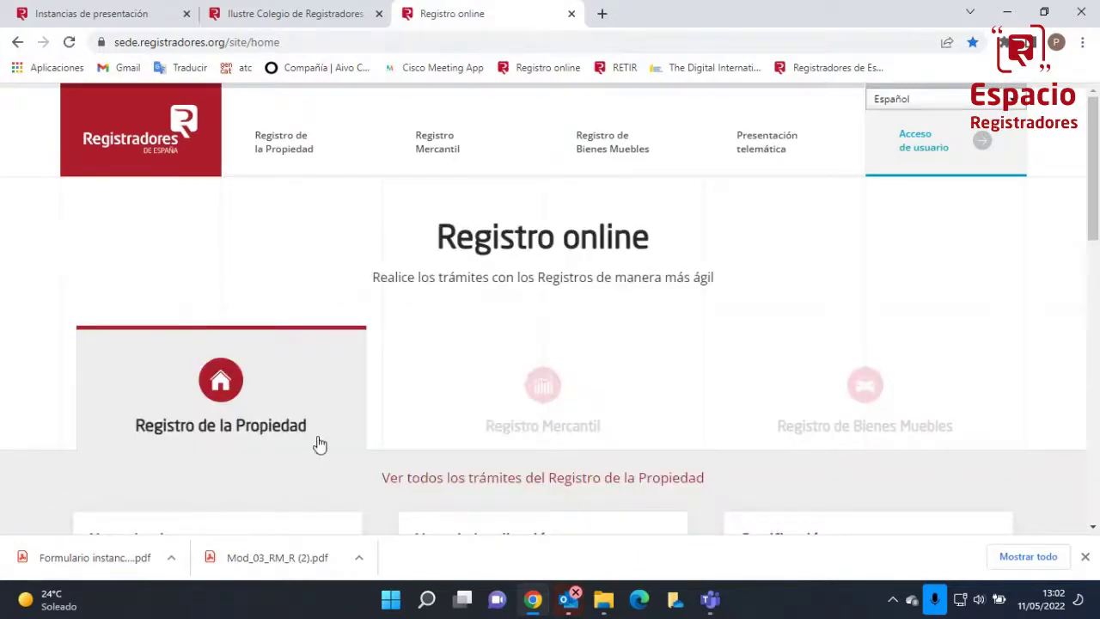
{"action": "scroll", "coordinate": [470, 297], "scroll_direction": "down", "scroll_amount": 2}
{"action": "left_click", "coordinate": [559, 245]}
{"action": "scroll", "coordinate": [451, 442], "scroll_direction": "down", "scroll_amount": 3}
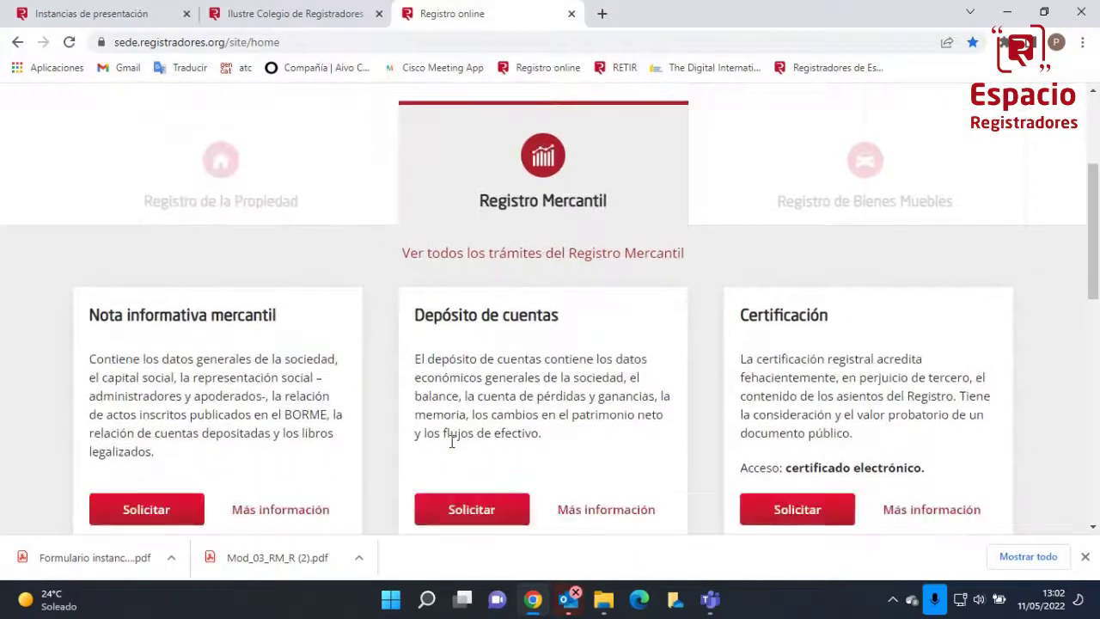
{"action": "scroll", "coordinate": [451, 441], "scroll_direction": "up", "scroll_amount": 3}
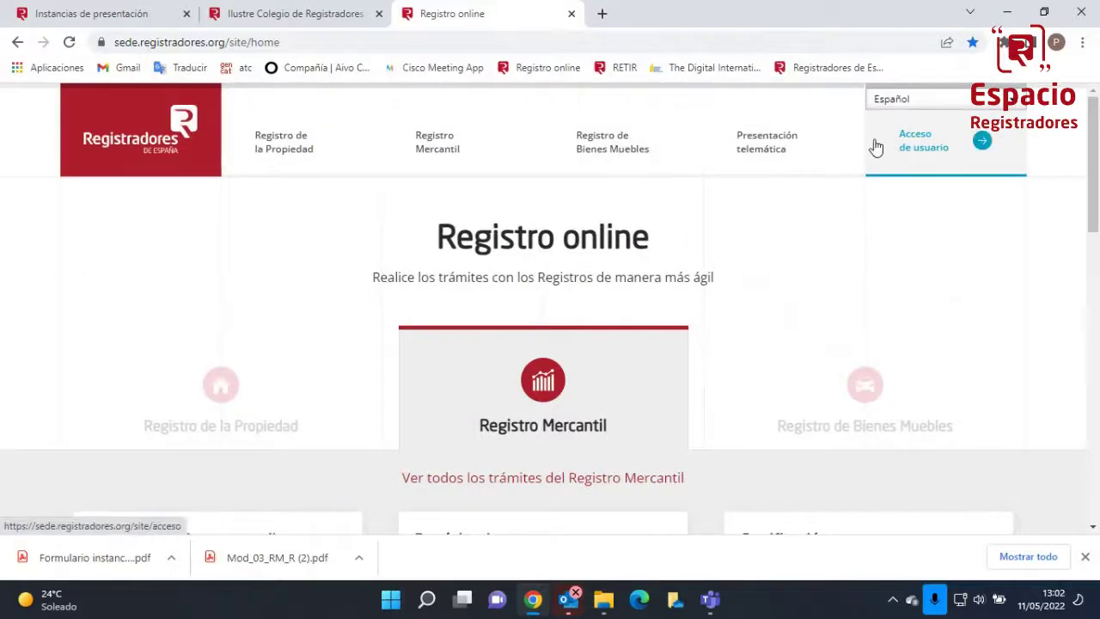
Reload the user access login page several times, then close and relaunch the browser
{"action": "left_click", "coordinate": [913, 147]}
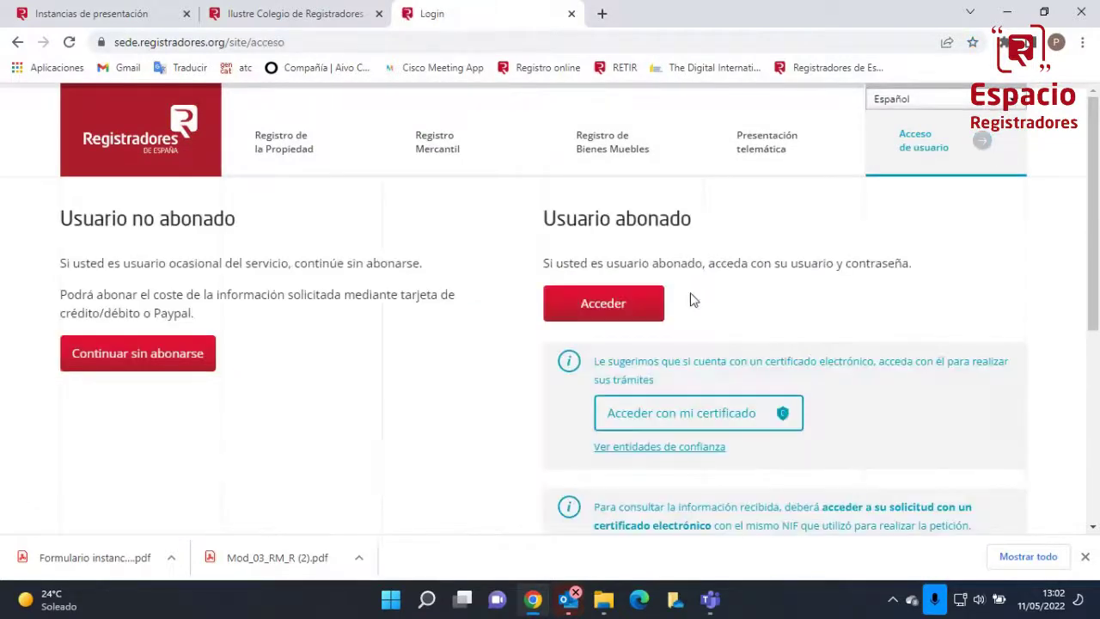
{"action": "scroll", "coordinate": [690, 300], "scroll_direction": "down", "scroll_amount": 3}
{"action": "scroll", "coordinate": [690, 295], "scroll_direction": "up", "scroll_amount": 2}
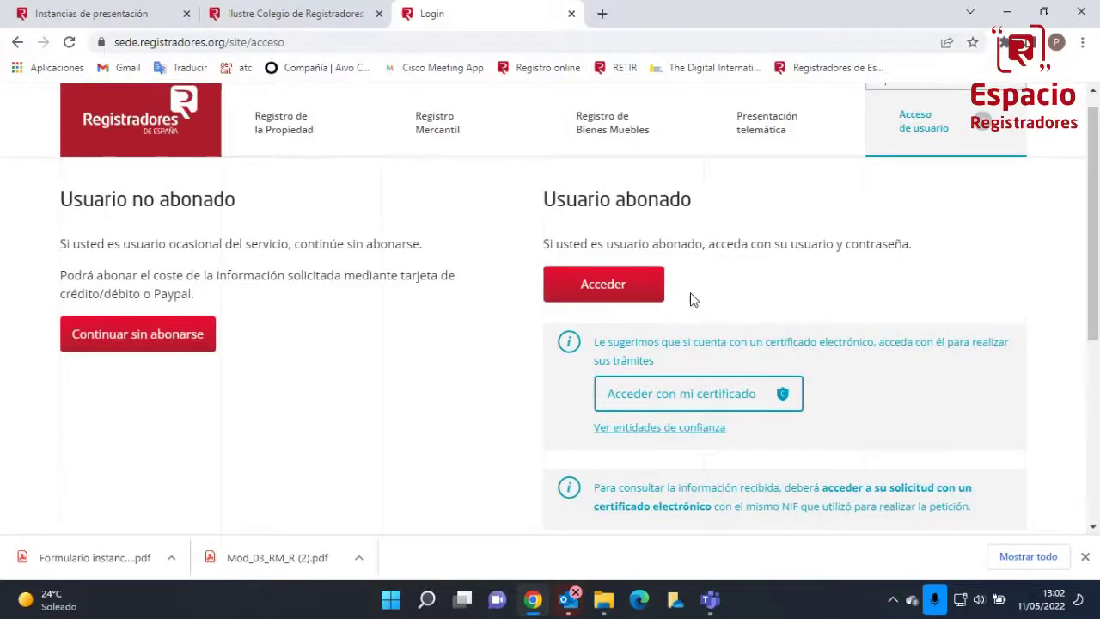
{"action": "scroll", "coordinate": [692, 297], "scroll_direction": "down", "scroll_amount": 1}
{"action": "scroll", "coordinate": [666, 375], "scroll_direction": "down", "scroll_amount": 2}
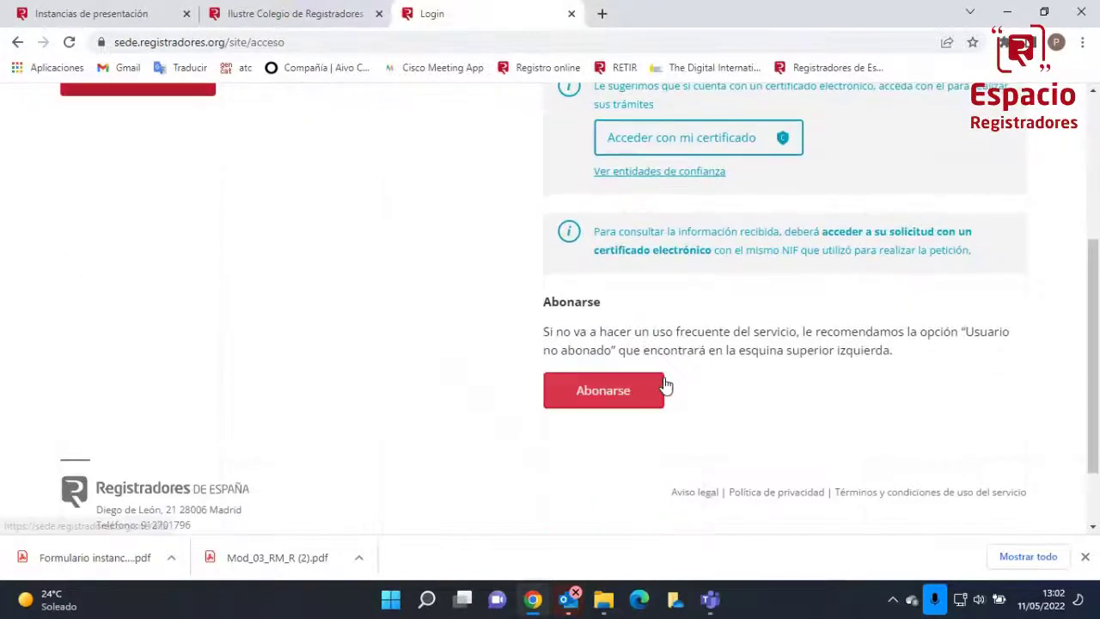
{"action": "scroll", "coordinate": [618, 395], "scroll_direction": "down", "scroll_amount": 2}
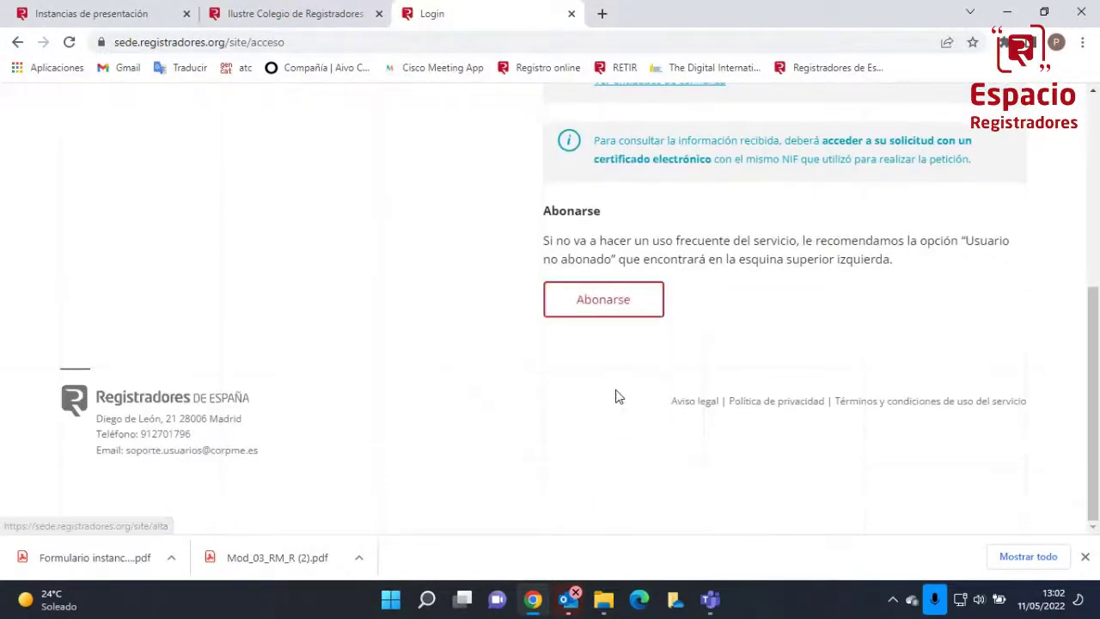
{"action": "scroll", "coordinate": [615, 396], "scroll_direction": "up", "scroll_amount": 4}
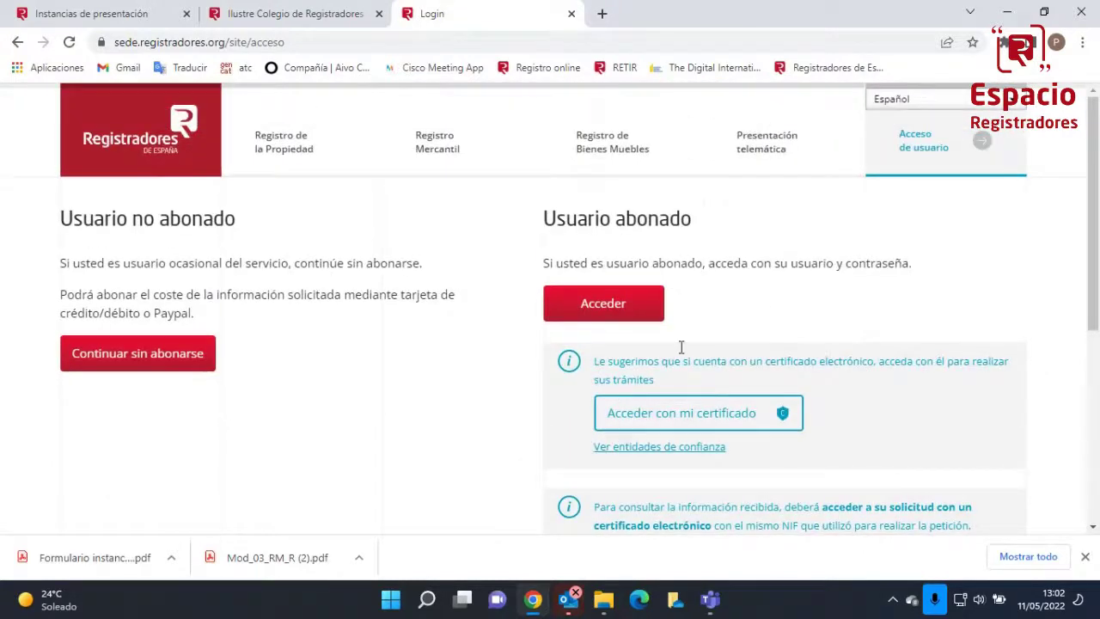
{"action": "left_click", "coordinate": [924, 151]}
{"action": "left_click", "coordinate": [916, 143]}
{"action": "left_click", "coordinate": [1084, 7]}
{"action": "left_click", "coordinate": [520, 602]}
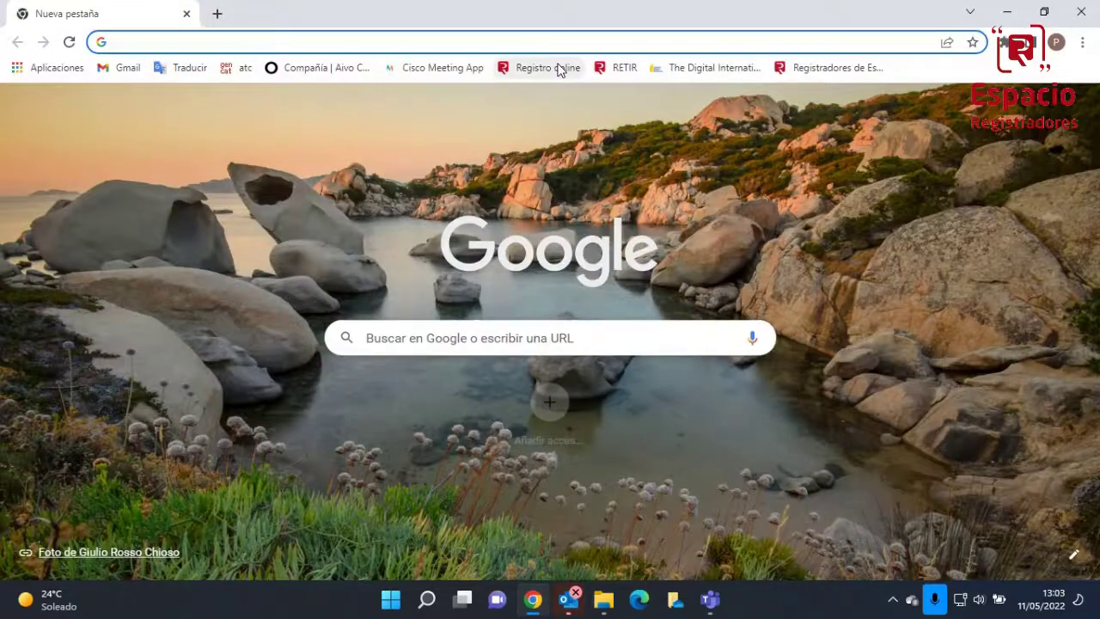
Sign in as a subscribed user from the Registro online site with the saved credentials
{"action": "left_click", "coordinate": [560, 68]}
{"action": "left_click", "coordinate": [928, 147]}
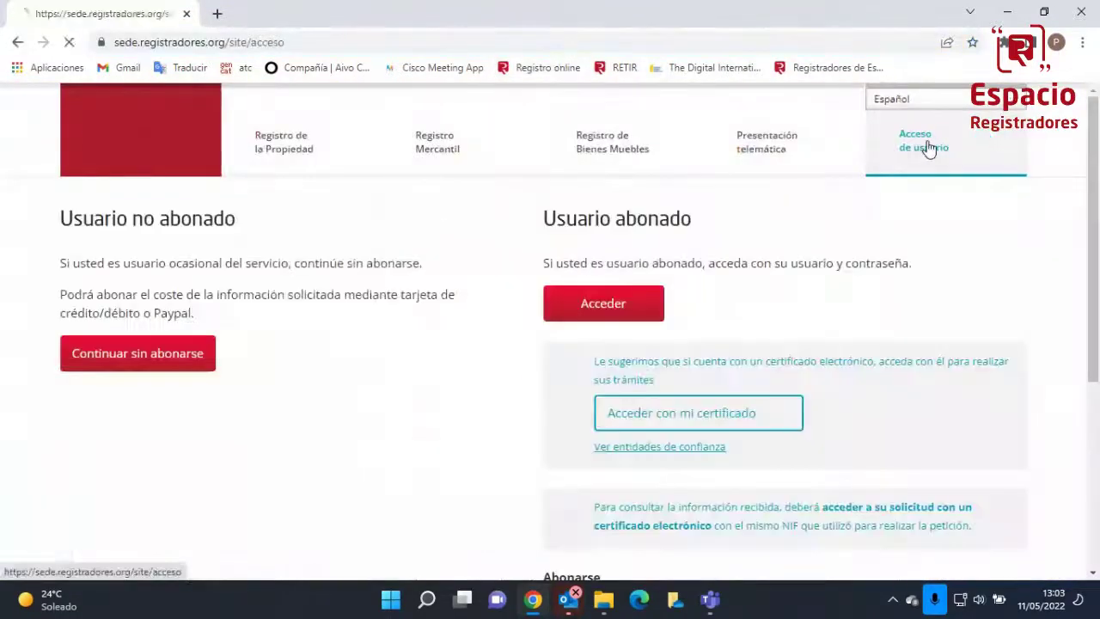
{"action": "scroll", "coordinate": [592, 341], "scroll_direction": "down", "scroll_amount": 2}
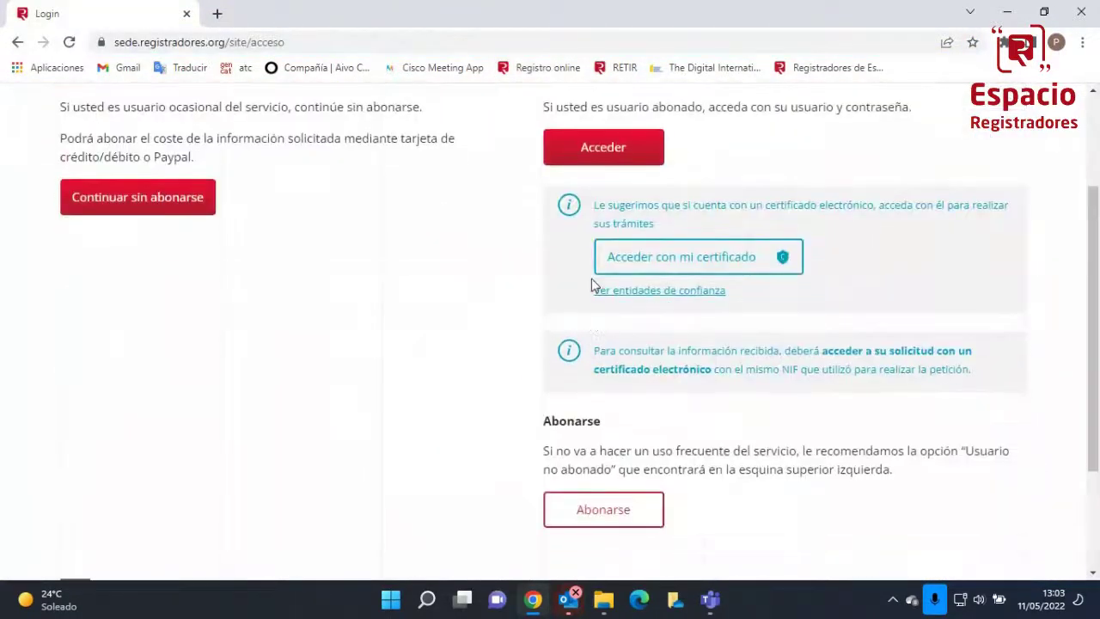
{"action": "left_click", "coordinate": [599, 165]}
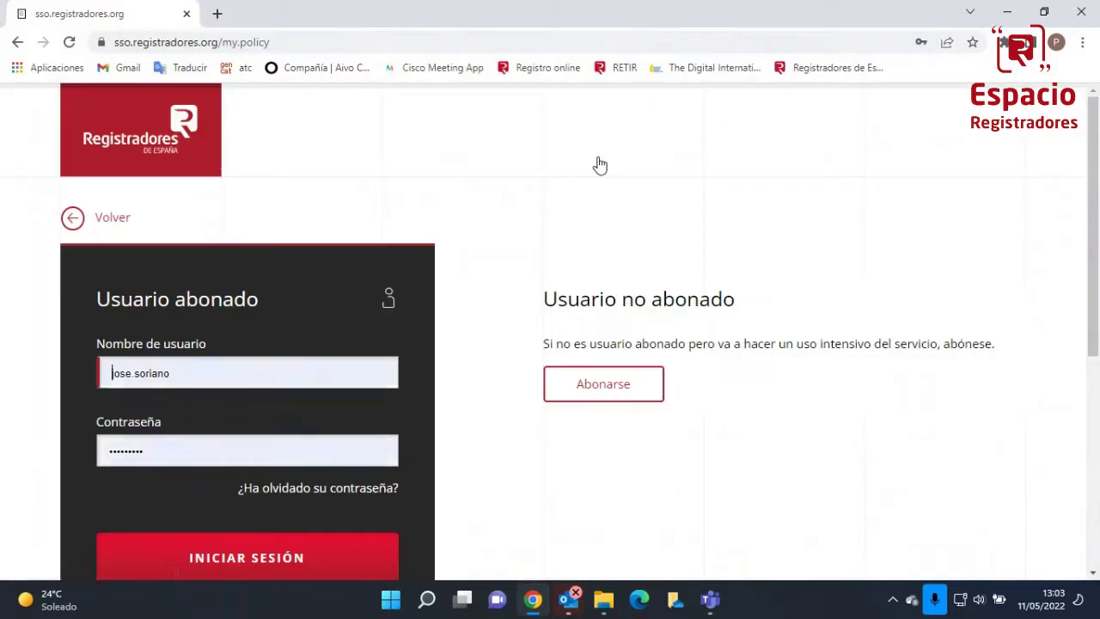
{"action": "left_click", "coordinate": [195, 567]}
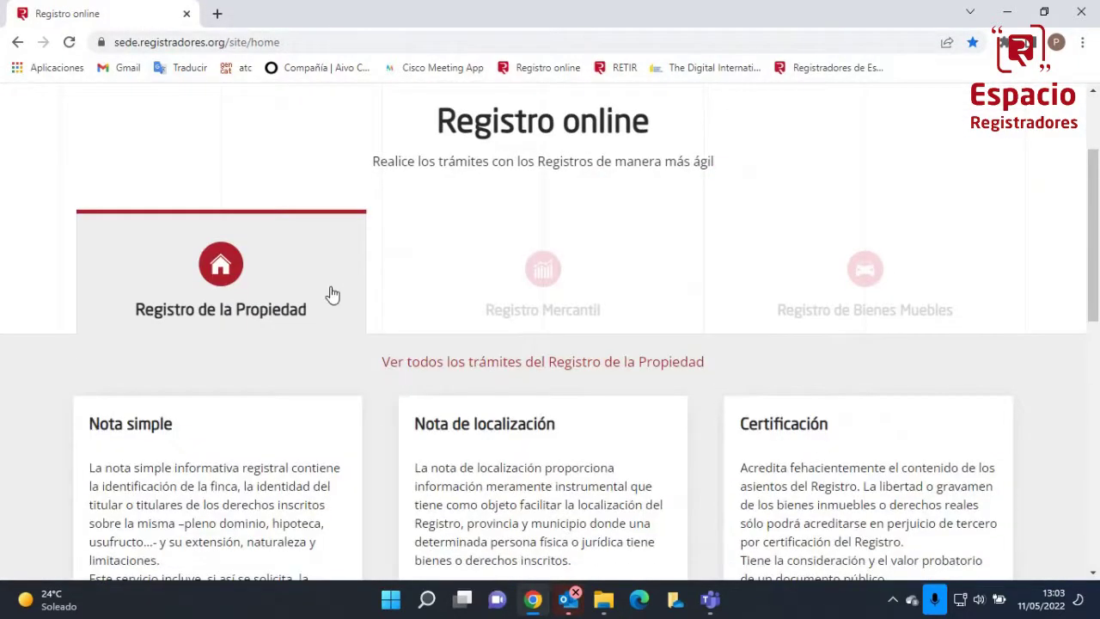
Show the Registro Mercantil procedures and start a Nota informativa mercantil request
{"action": "scroll", "coordinate": [333, 294], "scroll_direction": "down", "scroll_amount": 2}
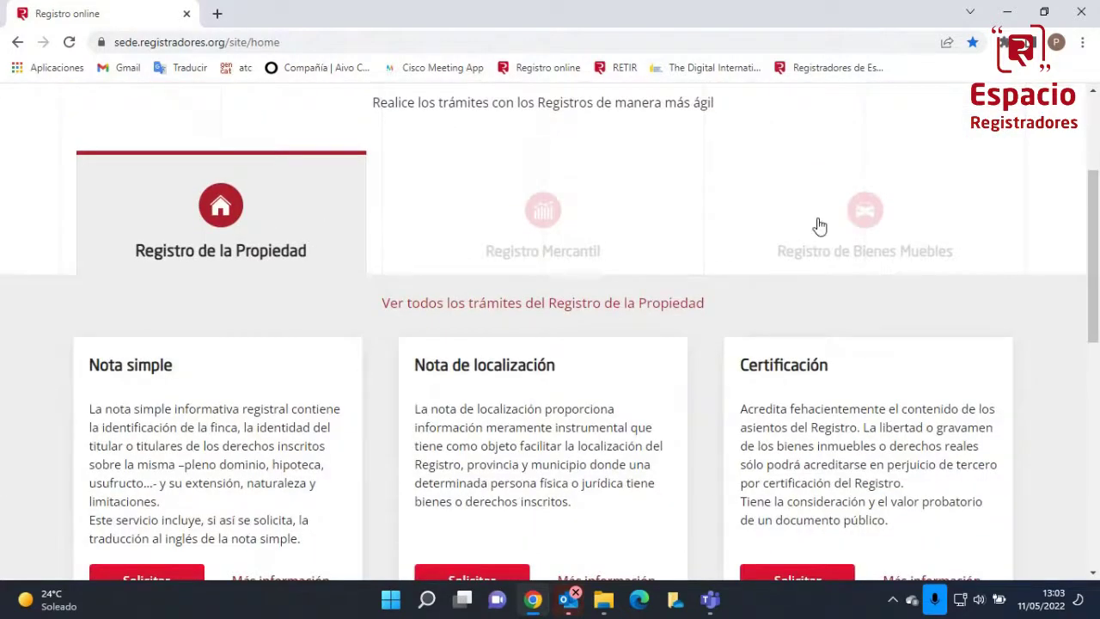
{"action": "scroll", "coordinate": [412, 277], "scroll_direction": "down", "scroll_amount": 2}
{"action": "scroll", "coordinate": [413, 277], "scroll_direction": "up", "scroll_amount": 2}
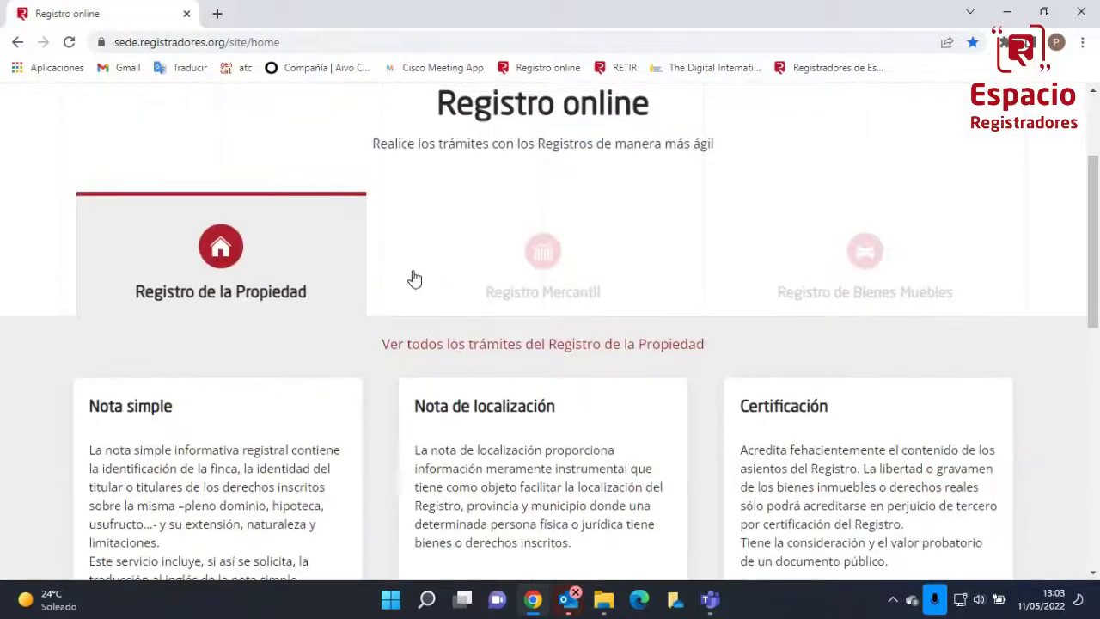
{"action": "left_click", "coordinate": [559, 258]}
{"action": "scroll", "coordinate": [304, 378], "scroll_direction": "down", "scroll_amount": 3}
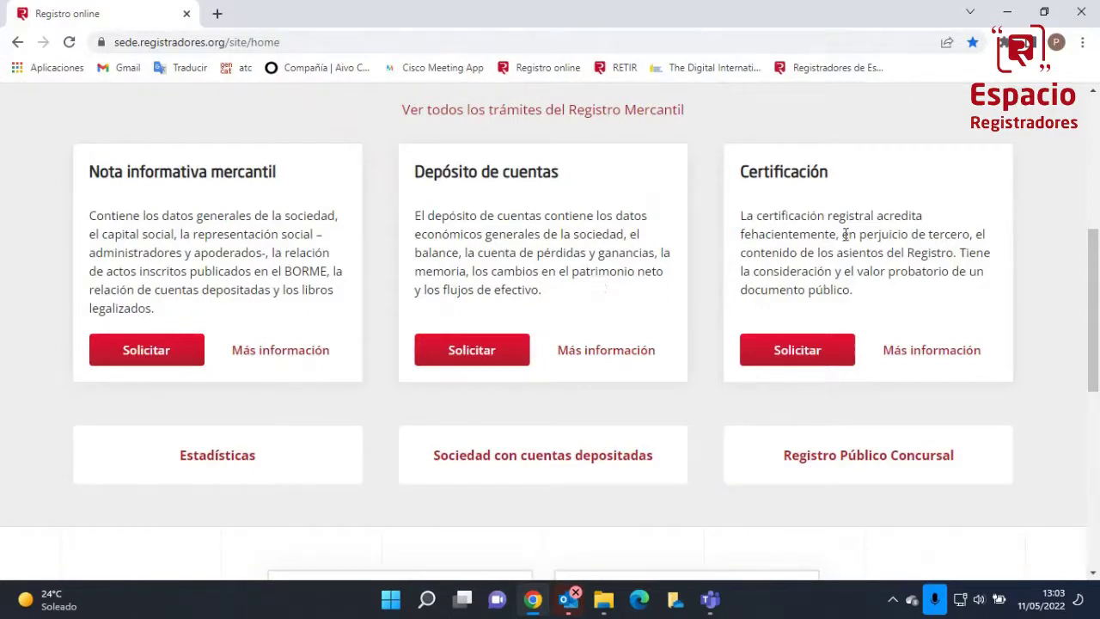
{"action": "scroll", "coordinate": [711, 269], "scroll_direction": "up", "scroll_amount": 1}
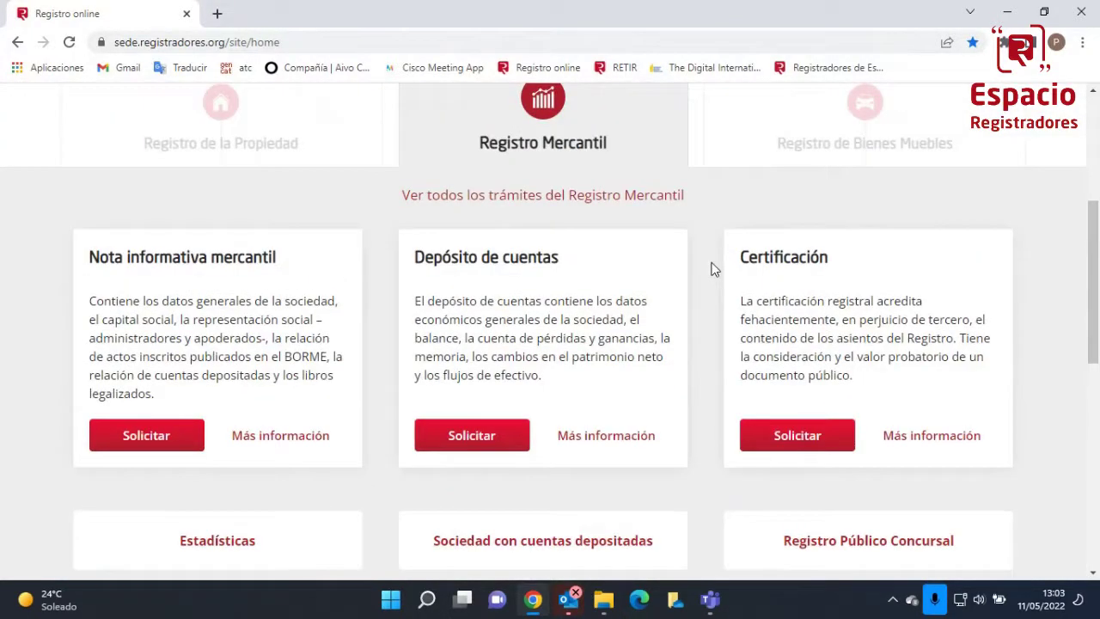
{"action": "scroll", "coordinate": [711, 269], "scroll_direction": "up", "scroll_amount": 1}
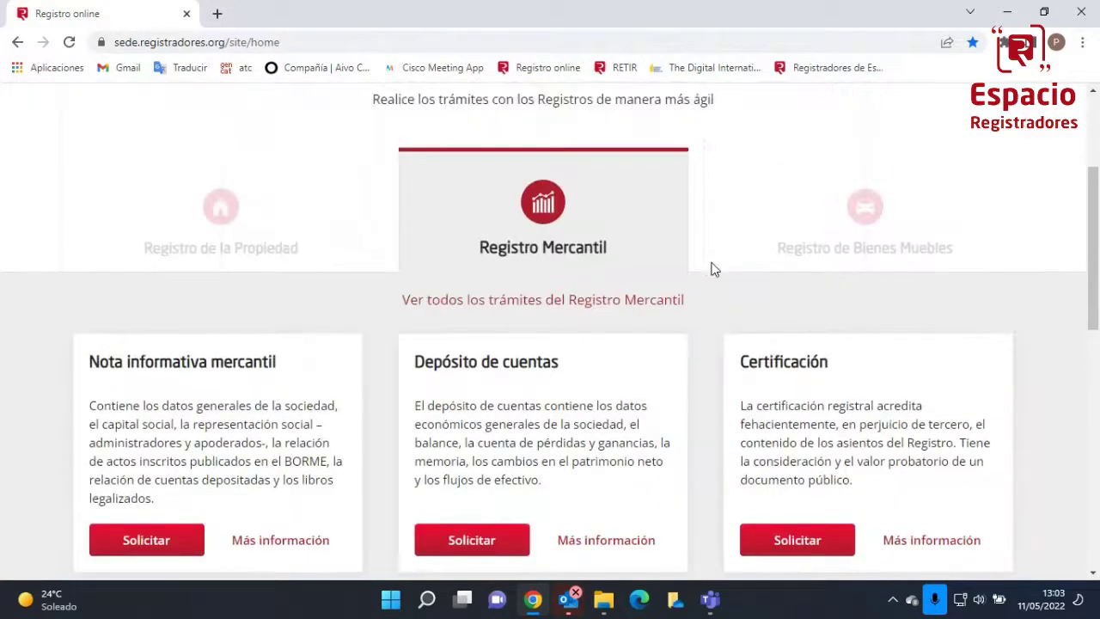
{"action": "scroll", "coordinate": [711, 269], "scroll_direction": "down", "scroll_amount": 3}
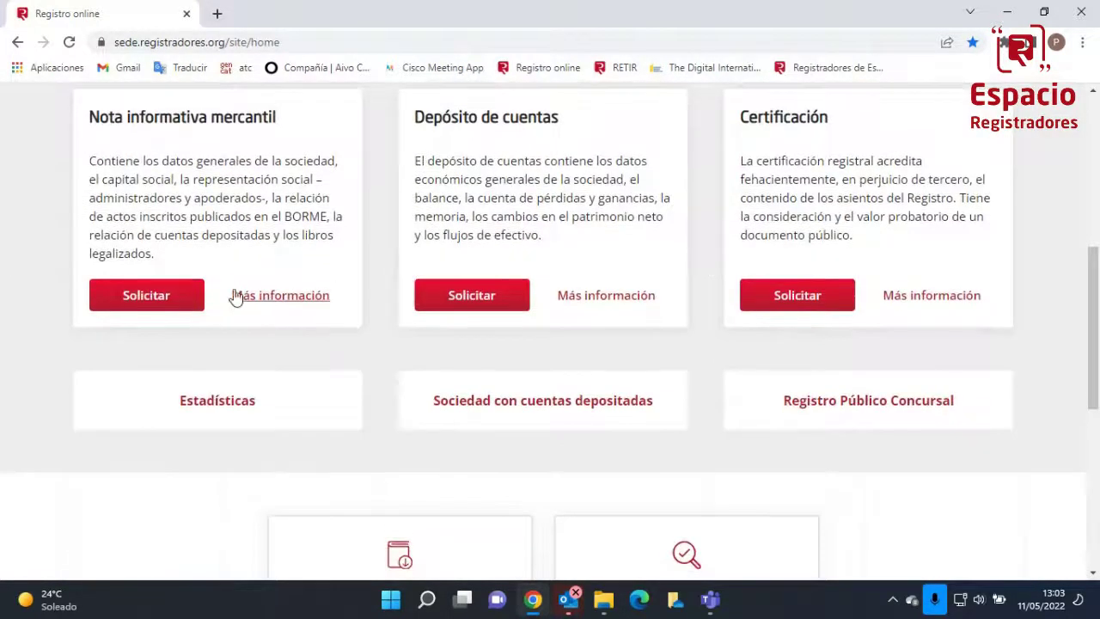
{"action": "left_click", "coordinate": [150, 303]}
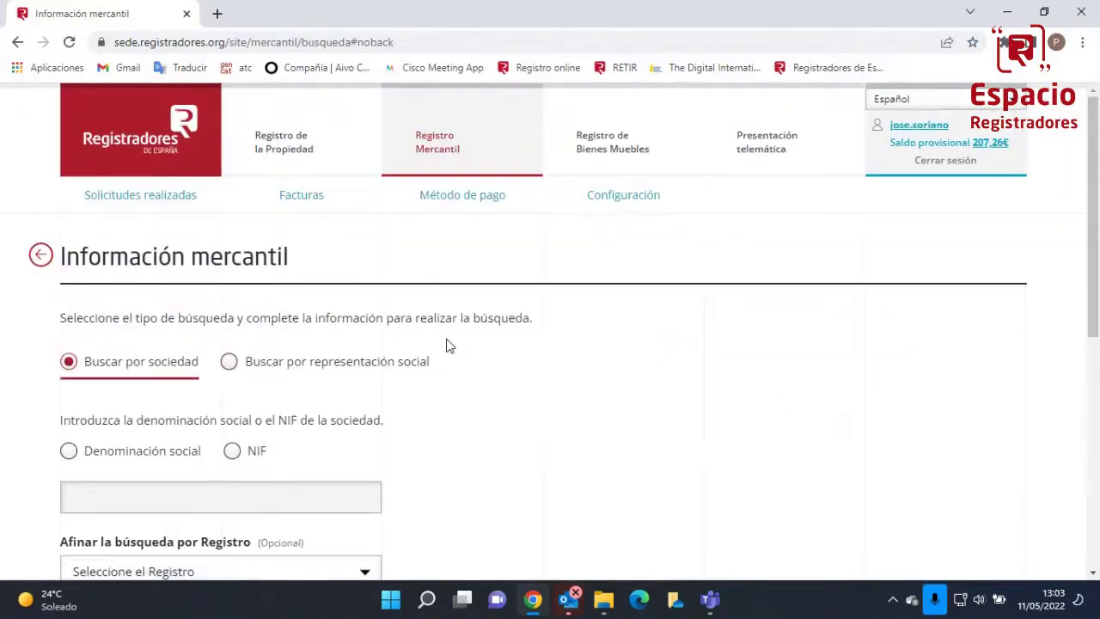
Search by denominación social 'EL GATET', limited to the VALENCIA registry
{"action": "scroll", "coordinate": [464, 359], "scroll_direction": "down", "scroll_amount": 3}
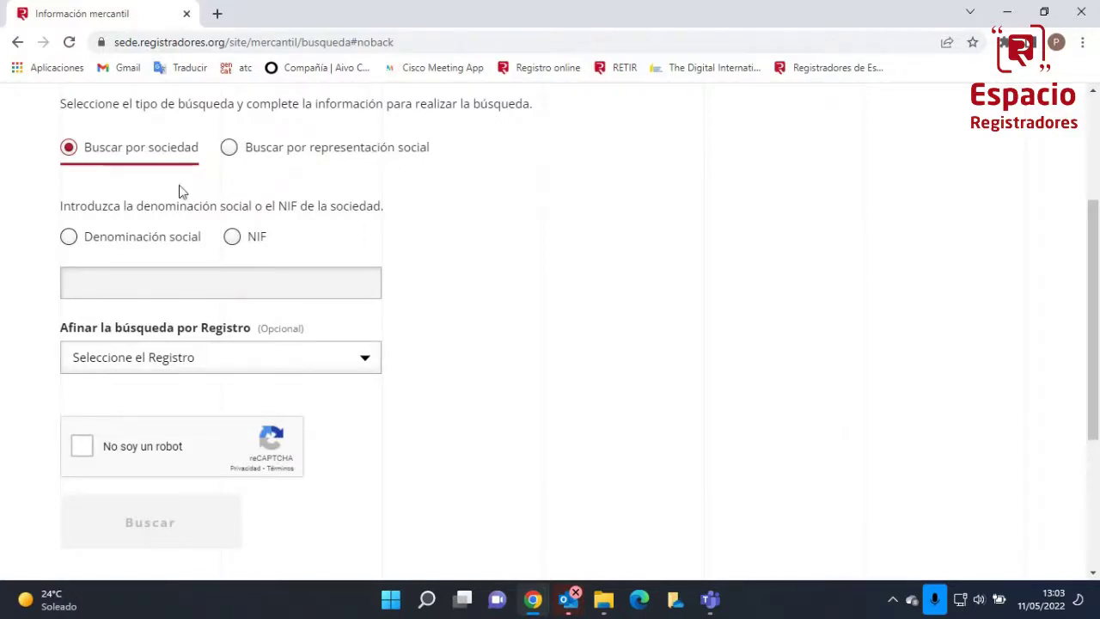
{"action": "left_click", "coordinate": [130, 248]}
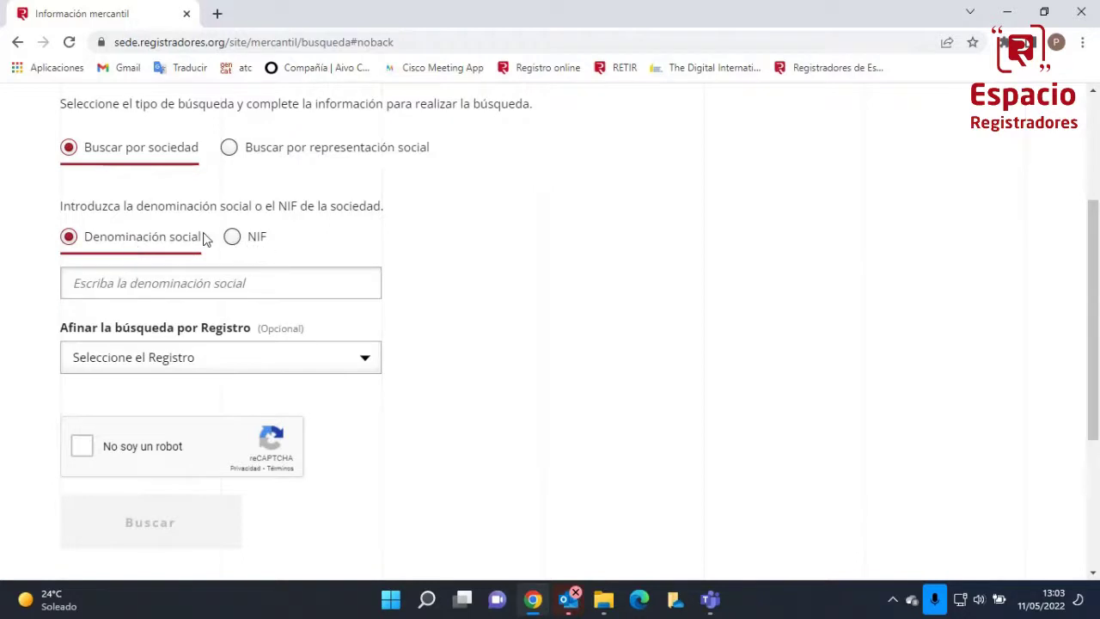
{"action": "left_click", "coordinate": [226, 286]}
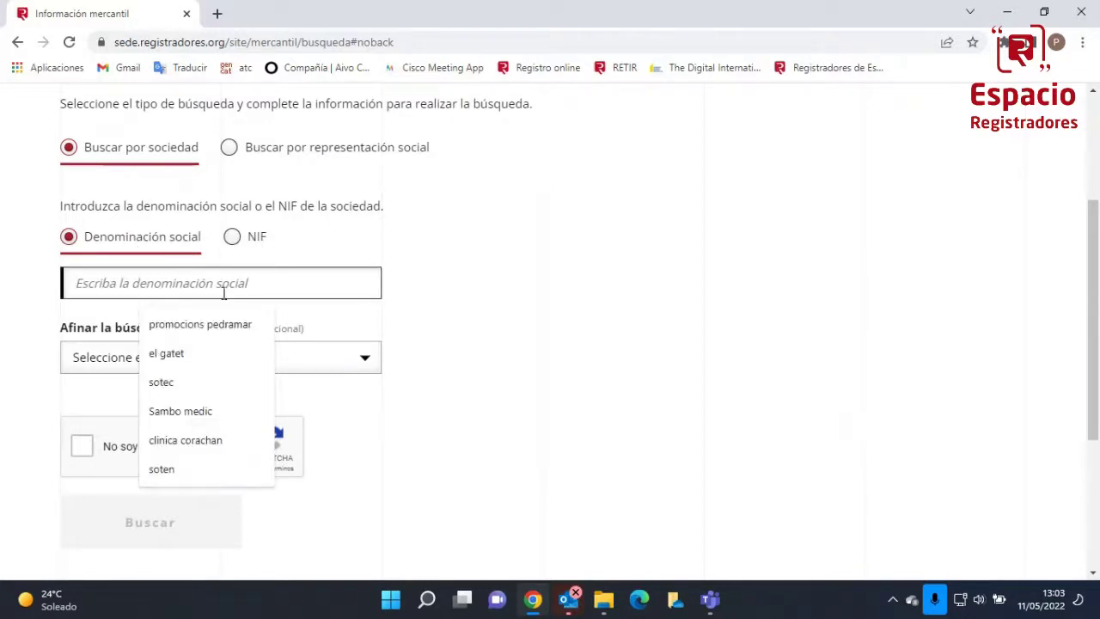
{"action": "type", "text": "EL GATET"}
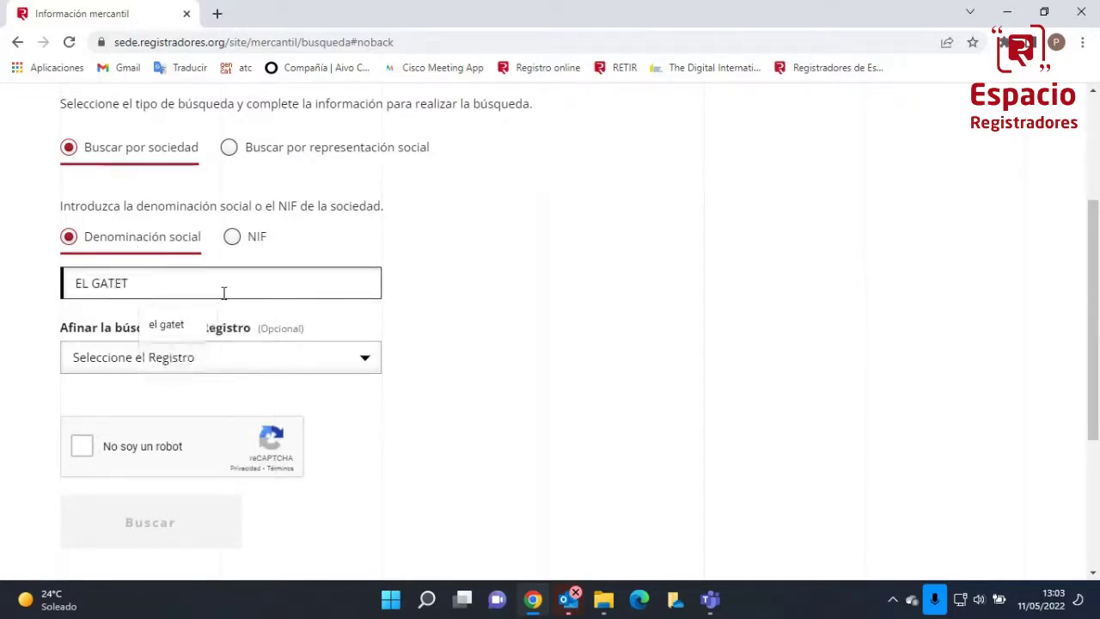
{"action": "left_click", "coordinate": [184, 364]}
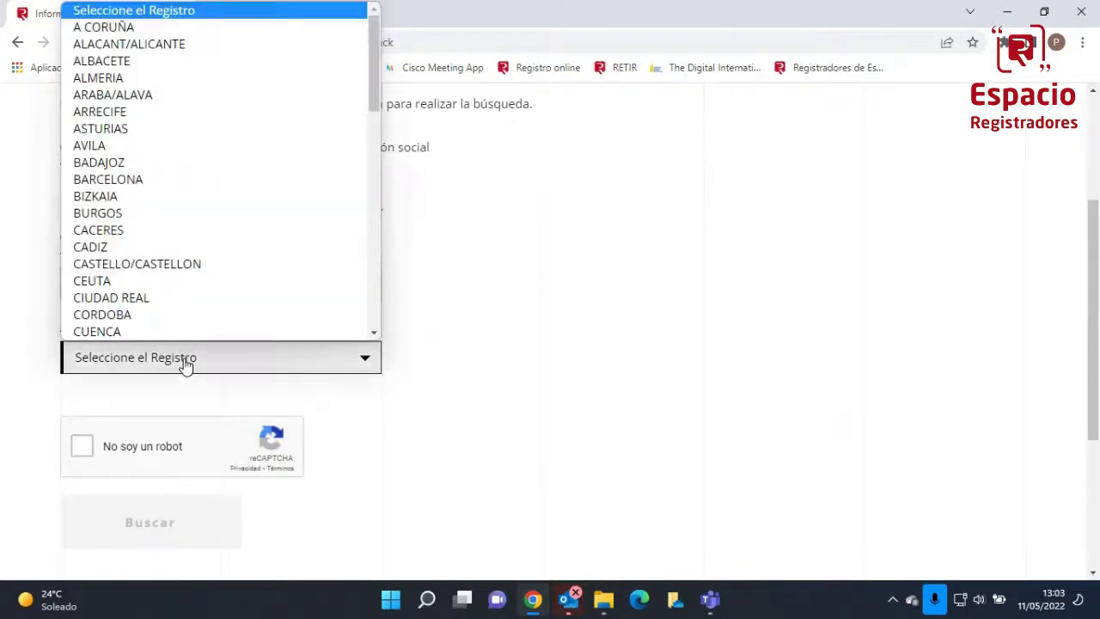
{"action": "scroll", "coordinate": [183, 293], "scroll_direction": "down", "scroll_amount": 7}
{"action": "scroll", "coordinate": [182, 293], "scroll_direction": "down", "scroll_amount": 3}
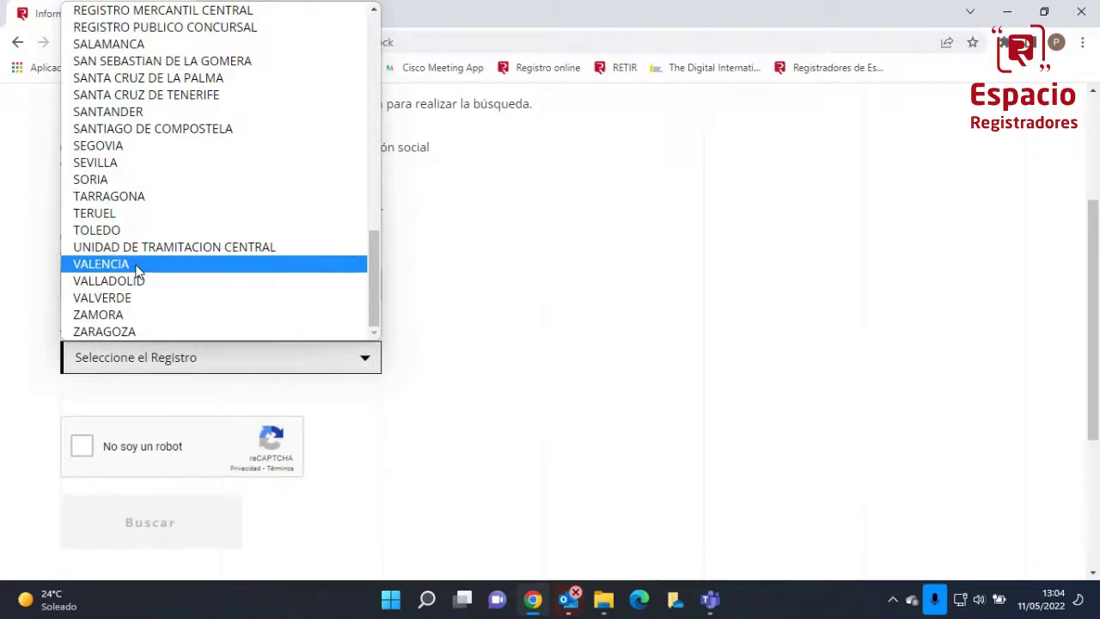
{"action": "left_click", "coordinate": [136, 270]}
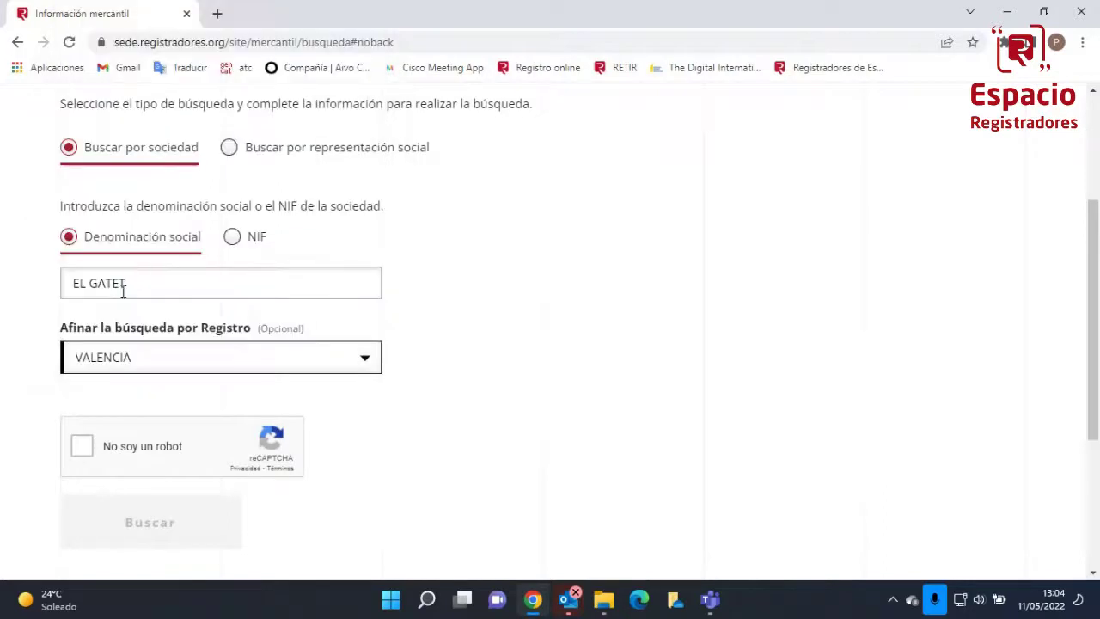
Pass the reCAPTCHA, run the search, and continue with EL GATET 1947 SOCIEDAD LIMITADA
{"action": "left_click", "coordinate": [82, 449]}
{"action": "left_click", "coordinate": [131, 520]}
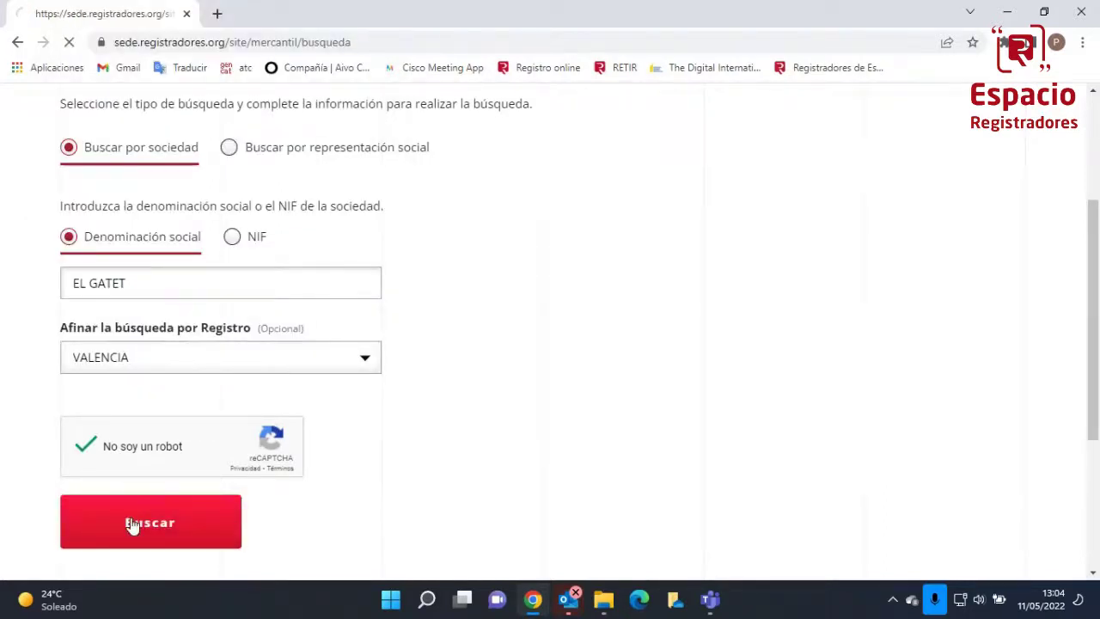
{"action": "scroll", "coordinate": [103, 522], "scroll_direction": "down", "scroll_amount": 8}
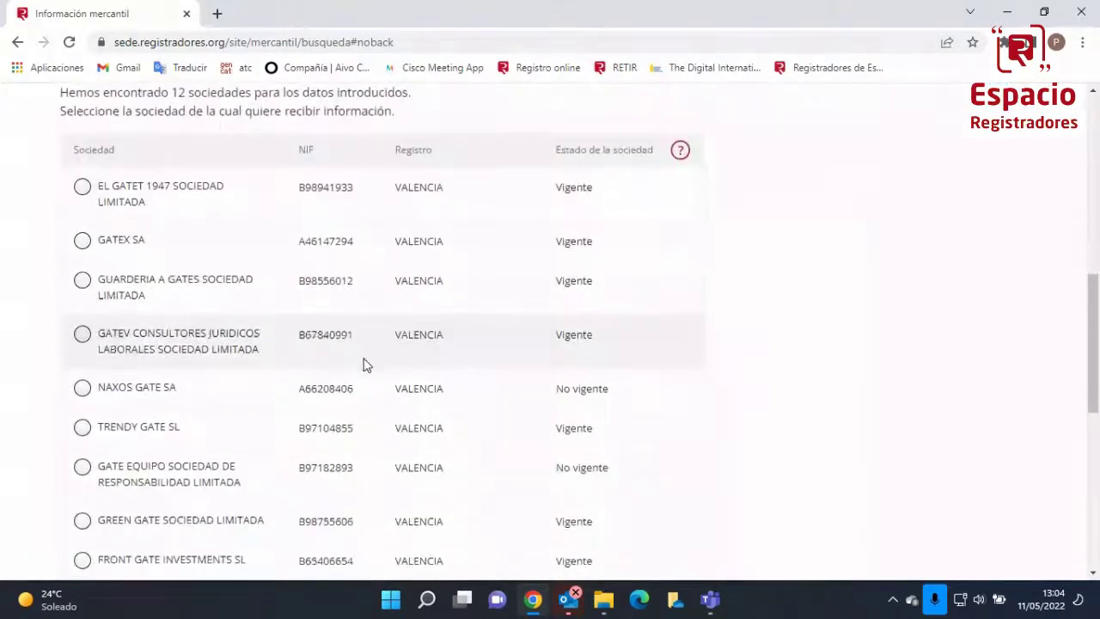
{"action": "scroll", "coordinate": [362, 365], "scroll_direction": "down", "scroll_amount": 3}
{"action": "scroll", "coordinate": [363, 365], "scroll_direction": "up", "scroll_amount": 3}
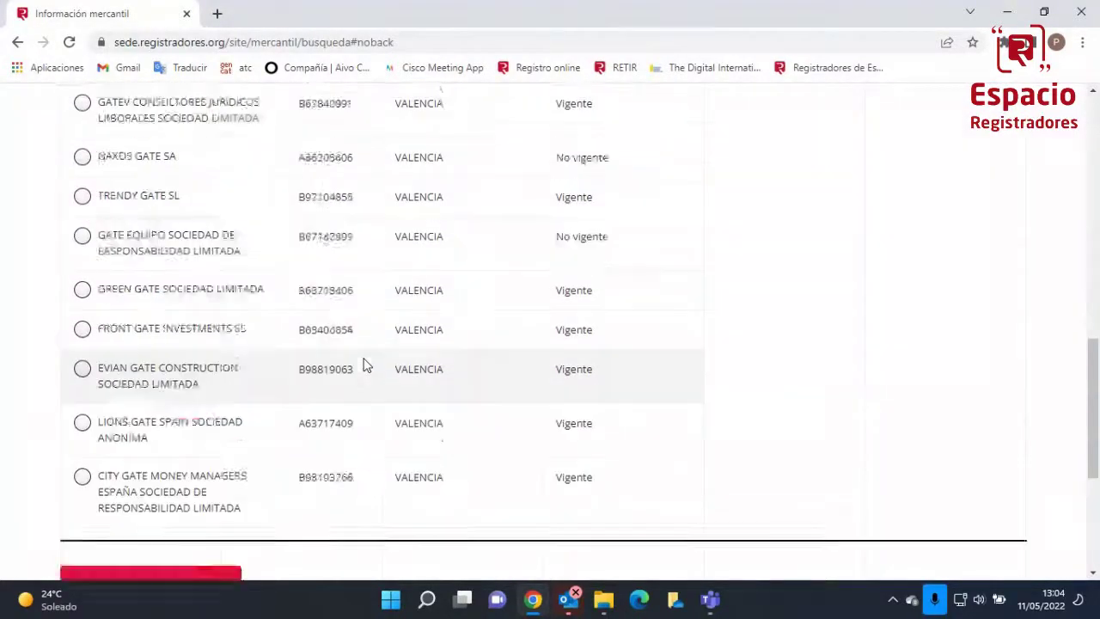
{"action": "scroll", "coordinate": [363, 365], "scroll_direction": "up", "scroll_amount": 2}
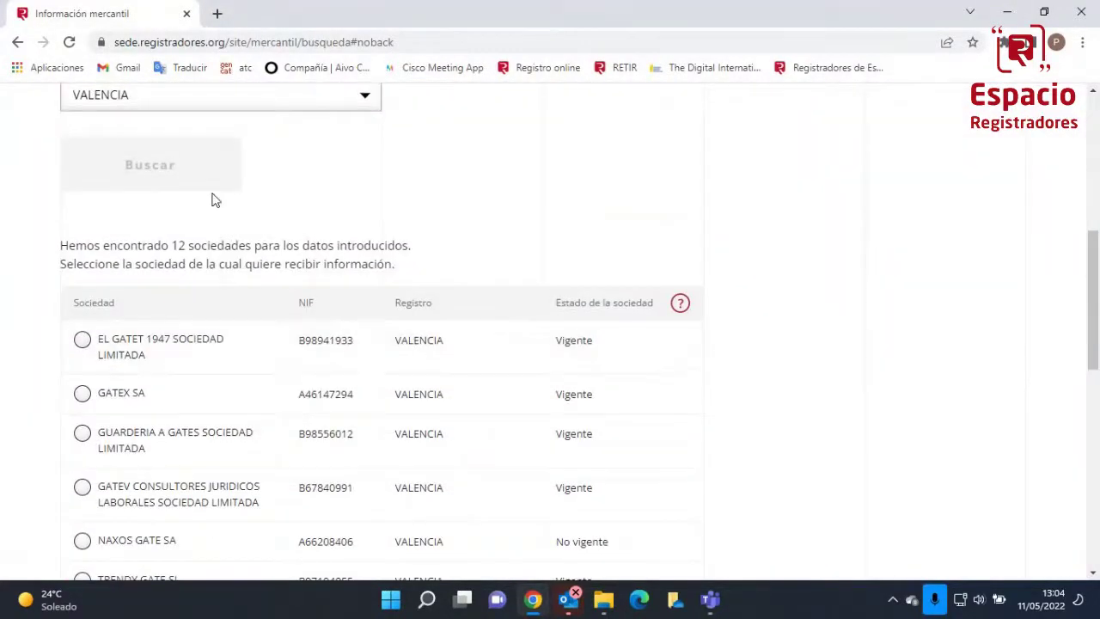
{"action": "scroll", "coordinate": [214, 200], "scroll_direction": "up", "scroll_amount": 2}
{"action": "scroll", "coordinate": [214, 200], "scroll_direction": "down", "scroll_amount": 3}
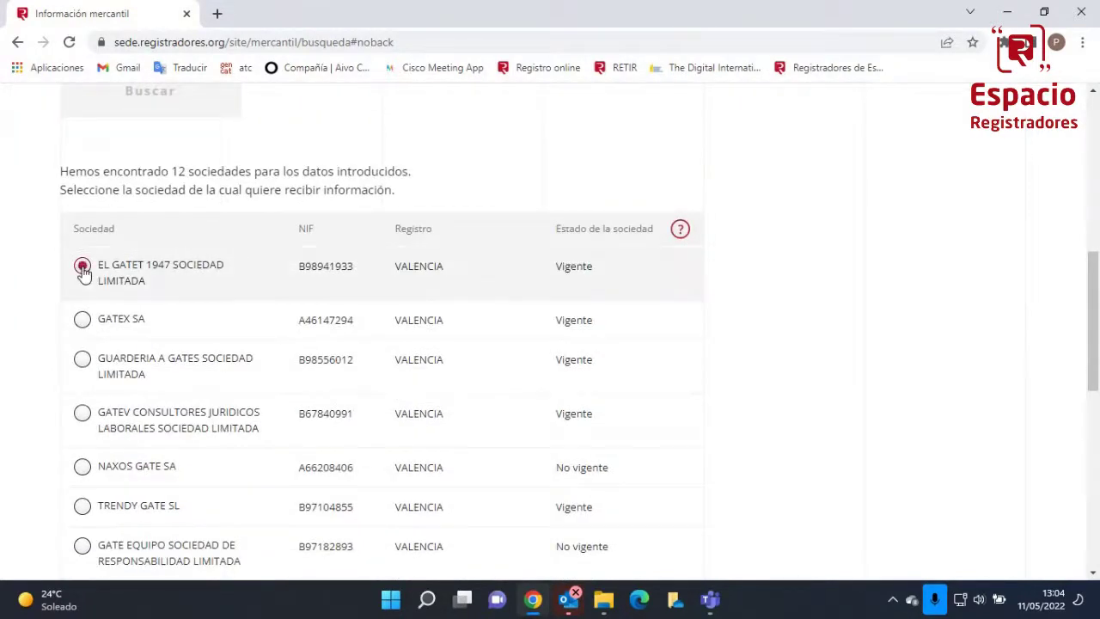
{"action": "scroll", "coordinate": [34, 297], "scroll_direction": "down", "scroll_amount": 7}
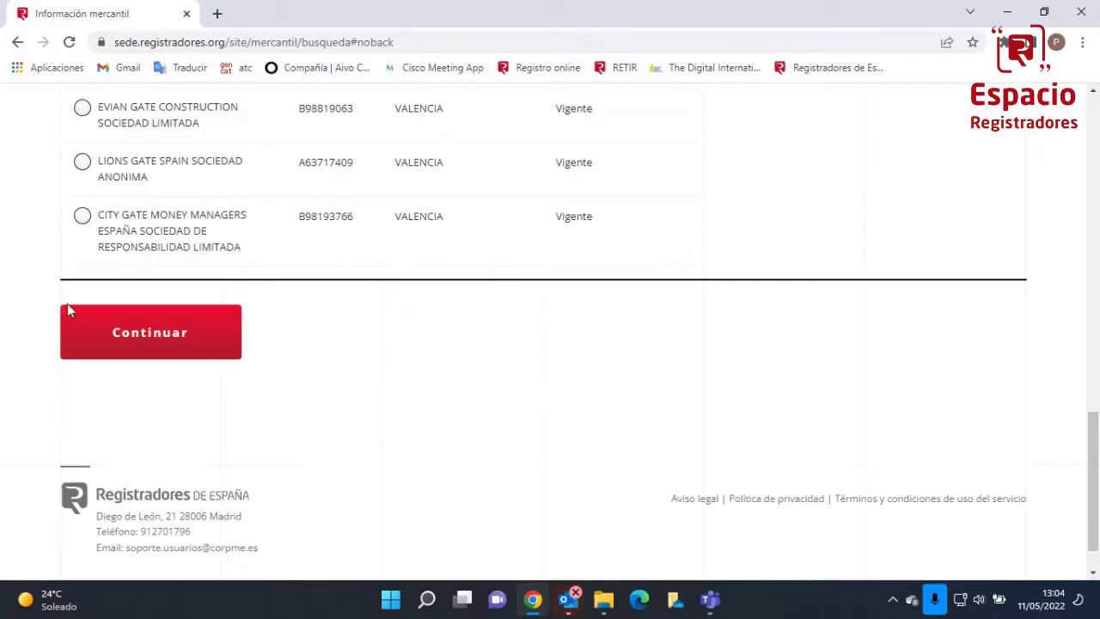
{"action": "left_click", "coordinate": [144, 340]}
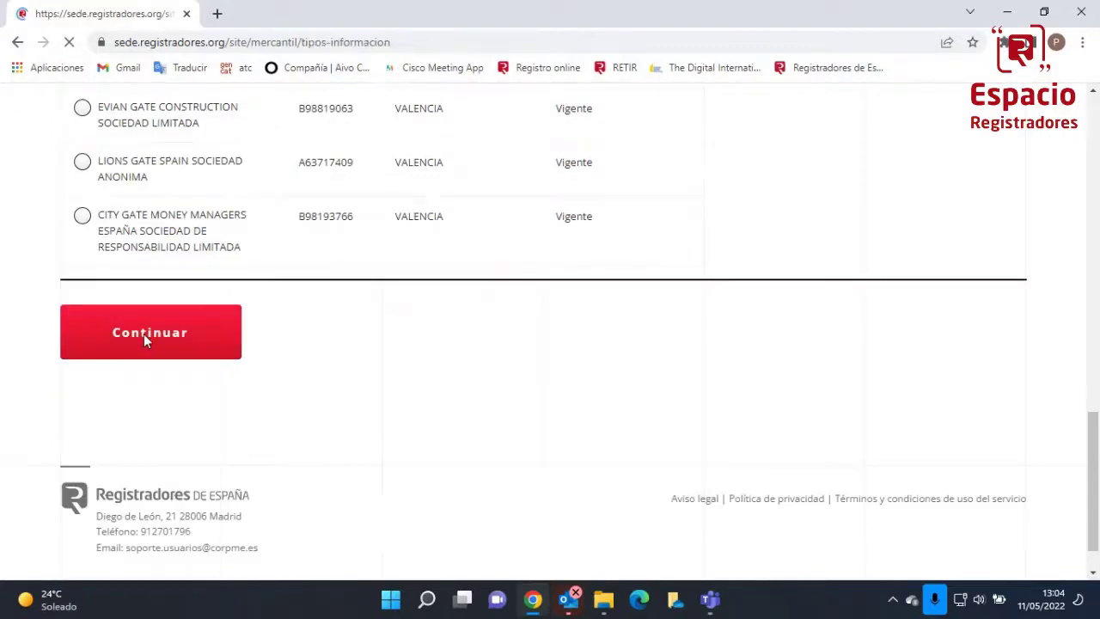
Keep Nota informativa mercantil as the information type and continue
{"action": "scroll", "coordinate": [145, 339], "scroll_direction": "down", "scroll_amount": 3}
{"action": "scroll", "coordinate": [145, 339], "scroll_direction": "down", "scroll_amount": 2}
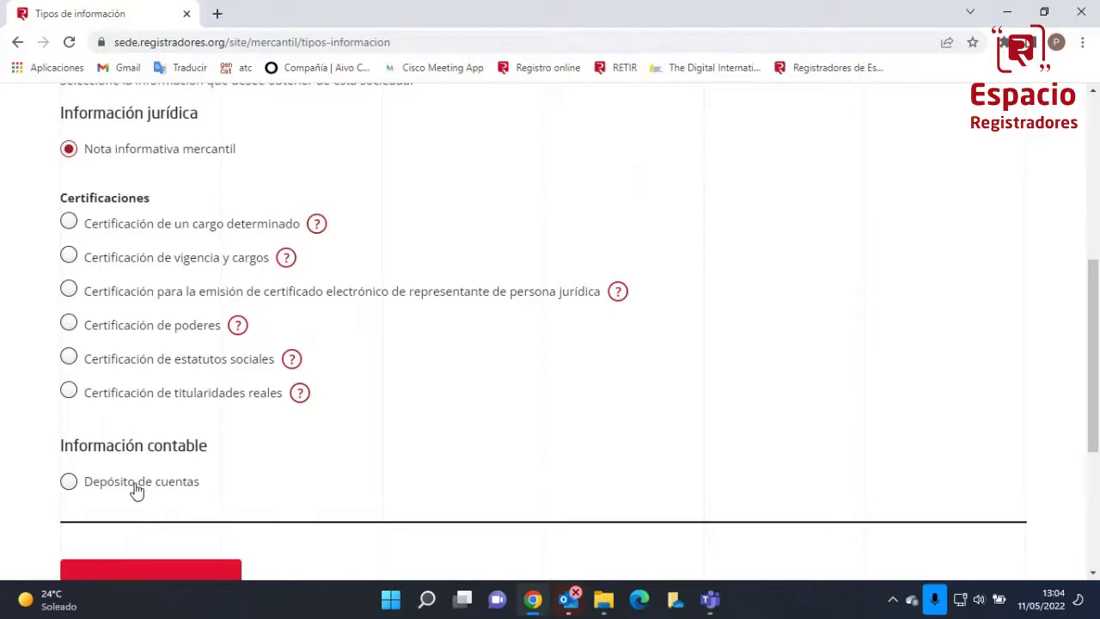
{"action": "scroll", "coordinate": [152, 408], "scroll_direction": "down", "scroll_amount": 2}
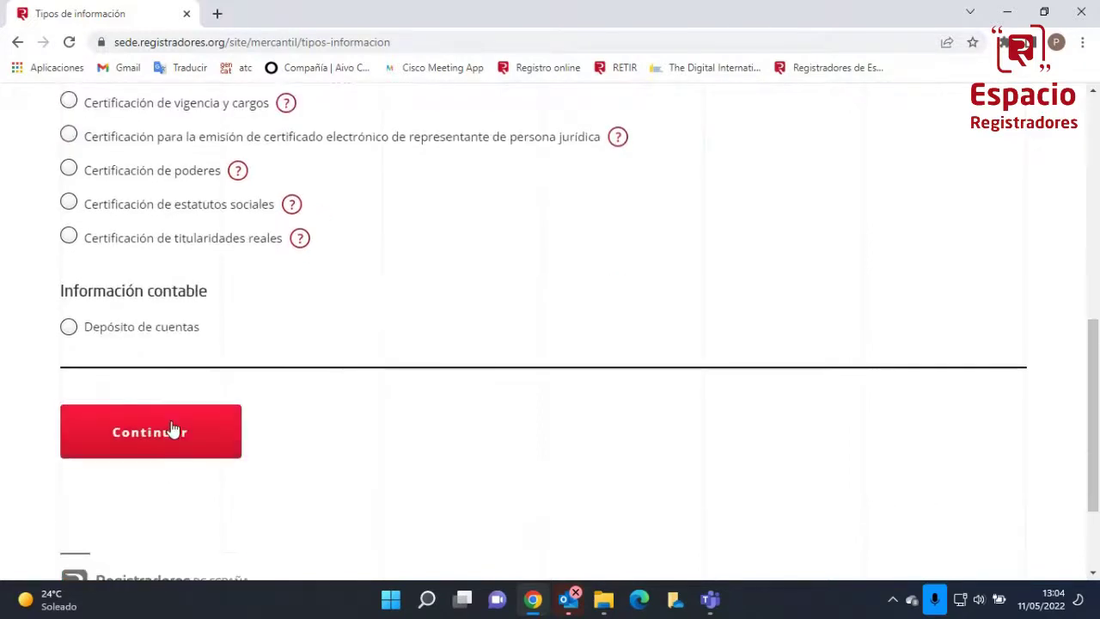
{"action": "scroll", "coordinate": [143, 344], "scroll_direction": "up", "scroll_amount": 2}
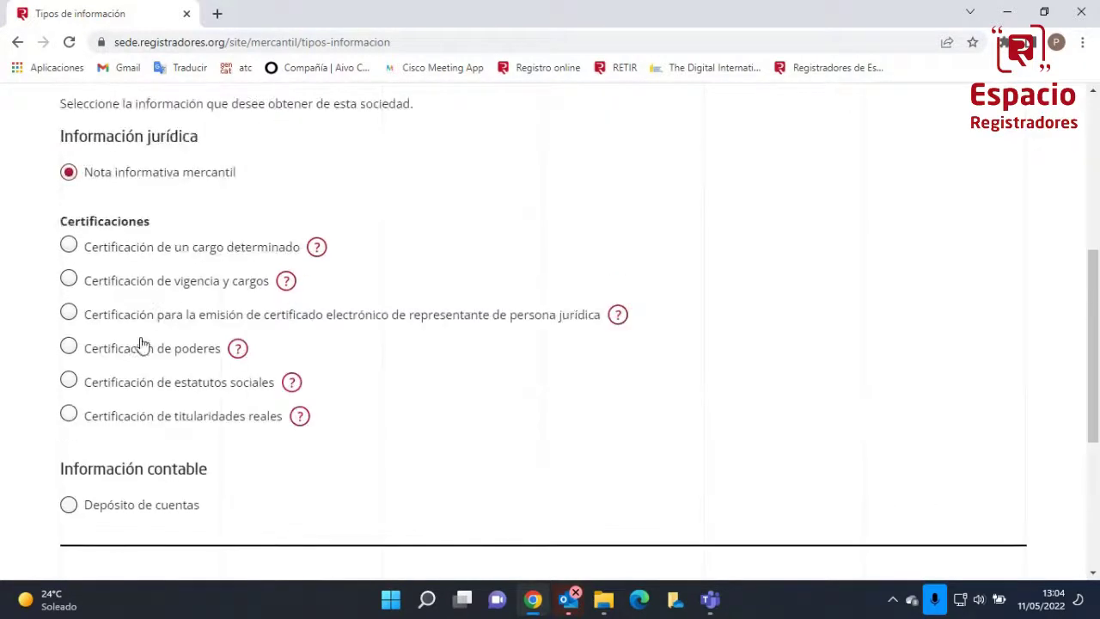
{"action": "scroll", "coordinate": [148, 321], "scroll_direction": "down", "scroll_amount": 2}
{"action": "left_click", "coordinate": [152, 406]}
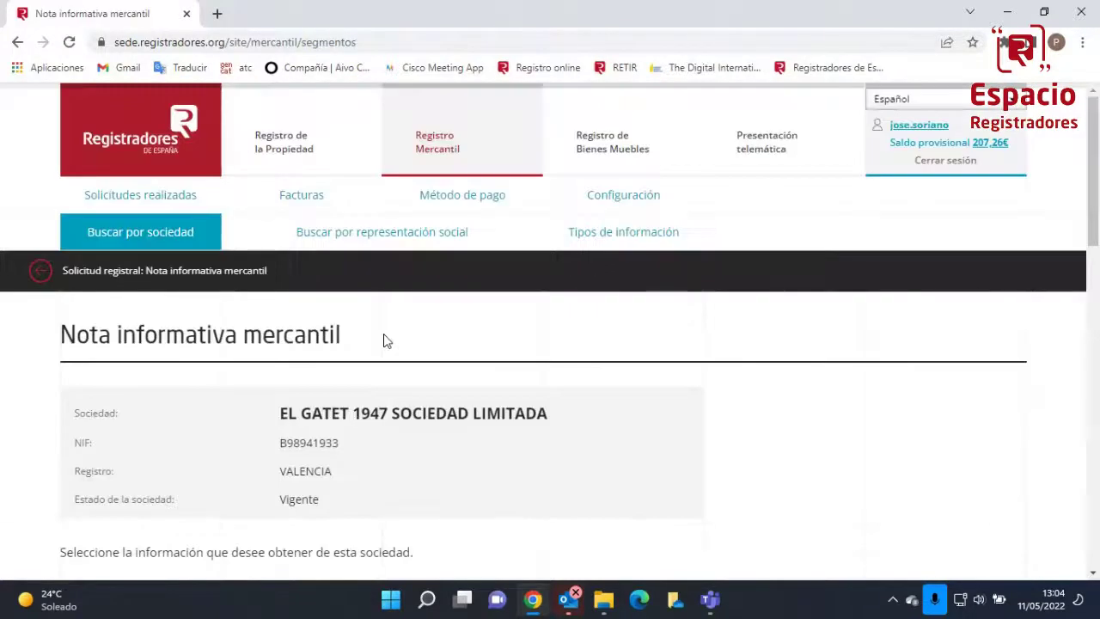
Include only Representación social, with Administradores and Apoderados, in the note
{"action": "scroll", "coordinate": [383, 341], "scroll_direction": "down", "scroll_amount": 3}
{"action": "scroll", "coordinate": [385, 341], "scroll_direction": "down", "scroll_amount": 1}
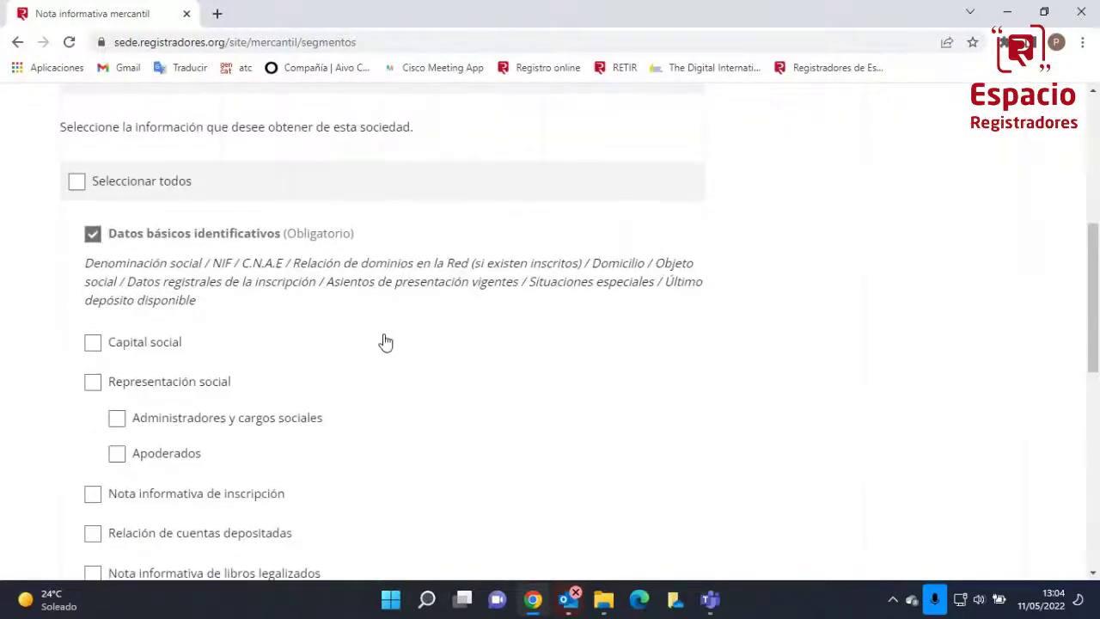
{"action": "left_click", "coordinate": [77, 184]}
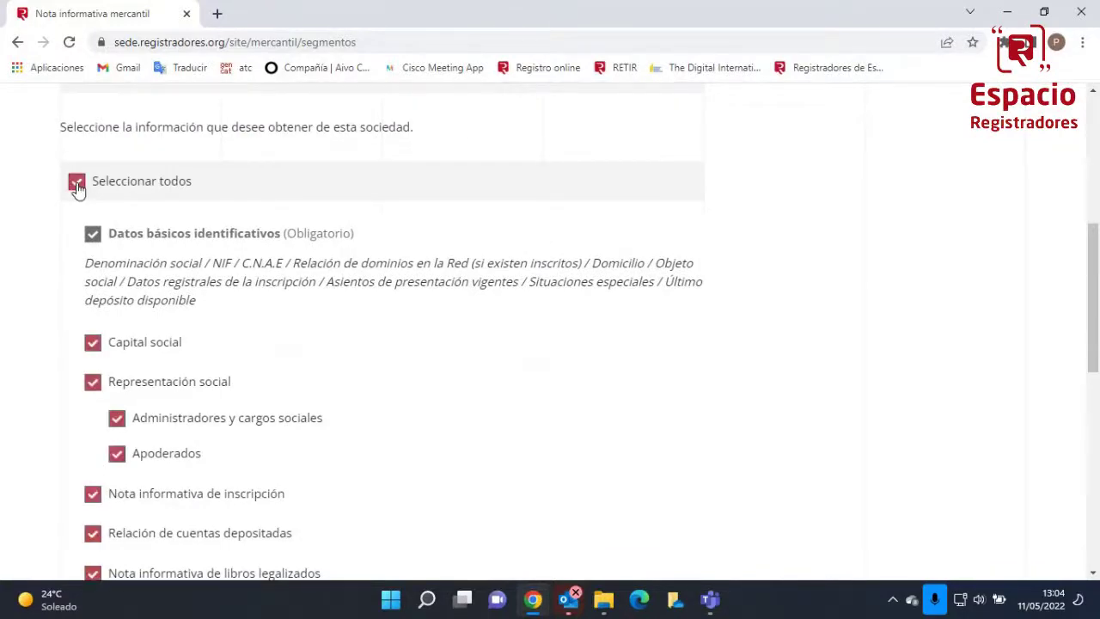
{"action": "scroll", "coordinate": [258, 359], "scroll_direction": "down", "scroll_amount": 3}
{"action": "scroll", "coordinate": [256, 357], "scroll_direction": "up", "scroll_amount": 5}
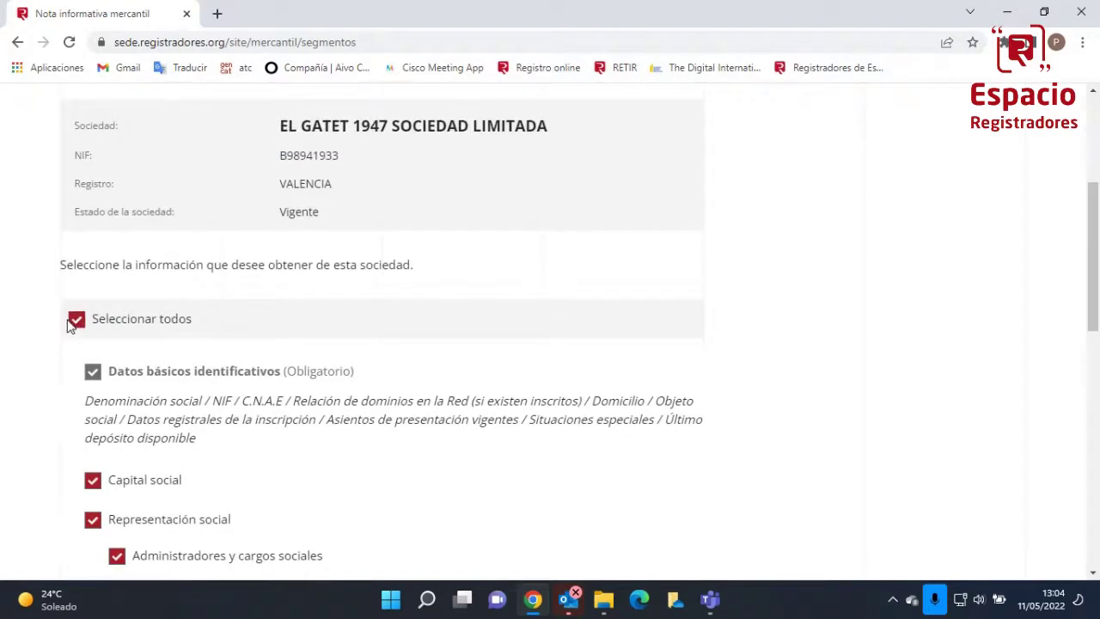
{"action": "left_click", "coordinate": [77, 321]}
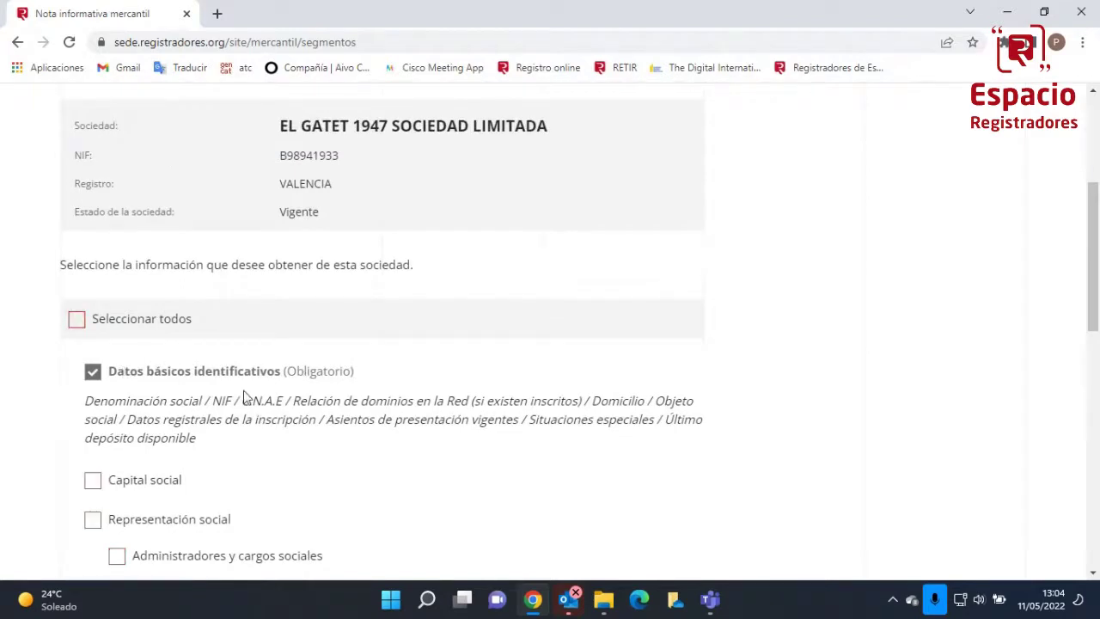
{"action": "scroll", "coordinate": [244, 397], "scroll_direction": "down", "scroll_amount": 2}
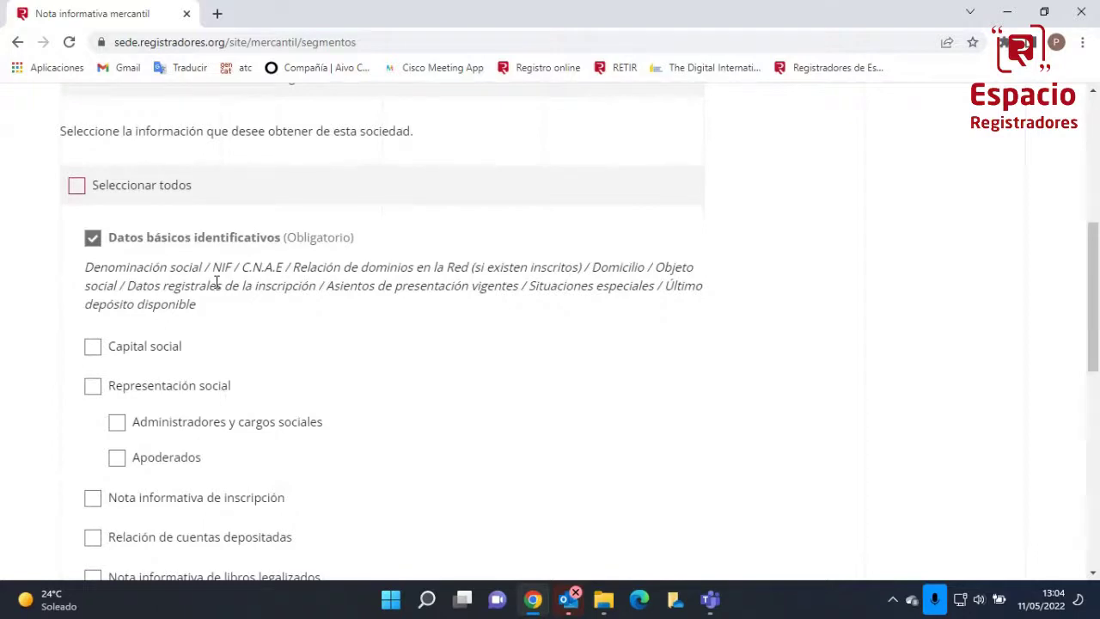
{"action": "scroll", "coordinate": [216, 380], "scroll_direction": "down", "scroll_amount": 2}
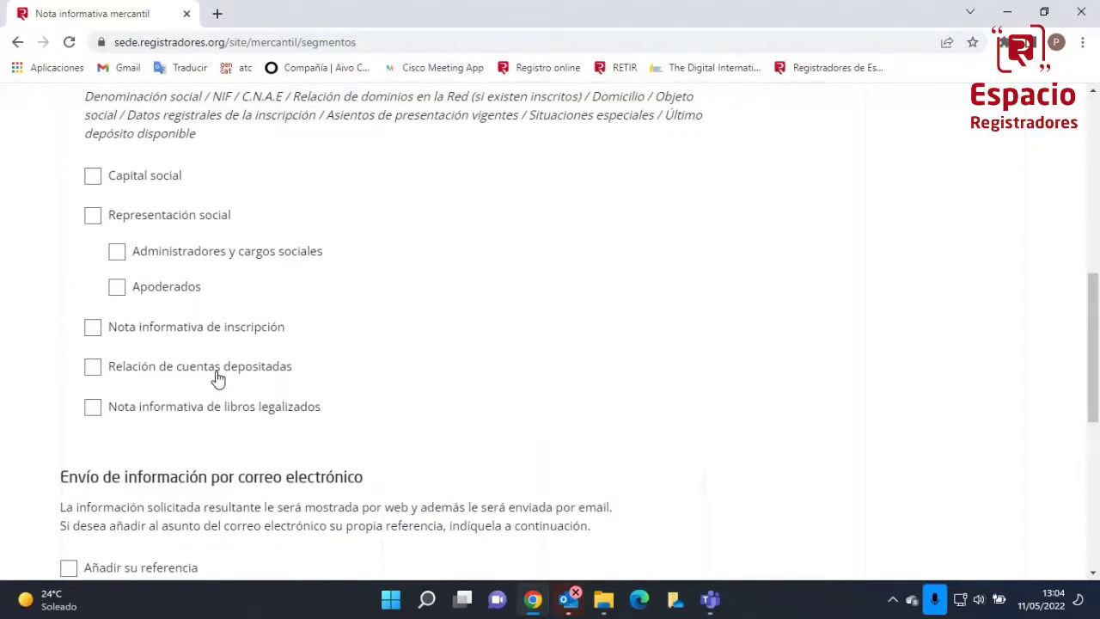
{"action": "scroll", "coordinate": [217, 378], "scroll_direction": "down", "scroll_amount": 1}
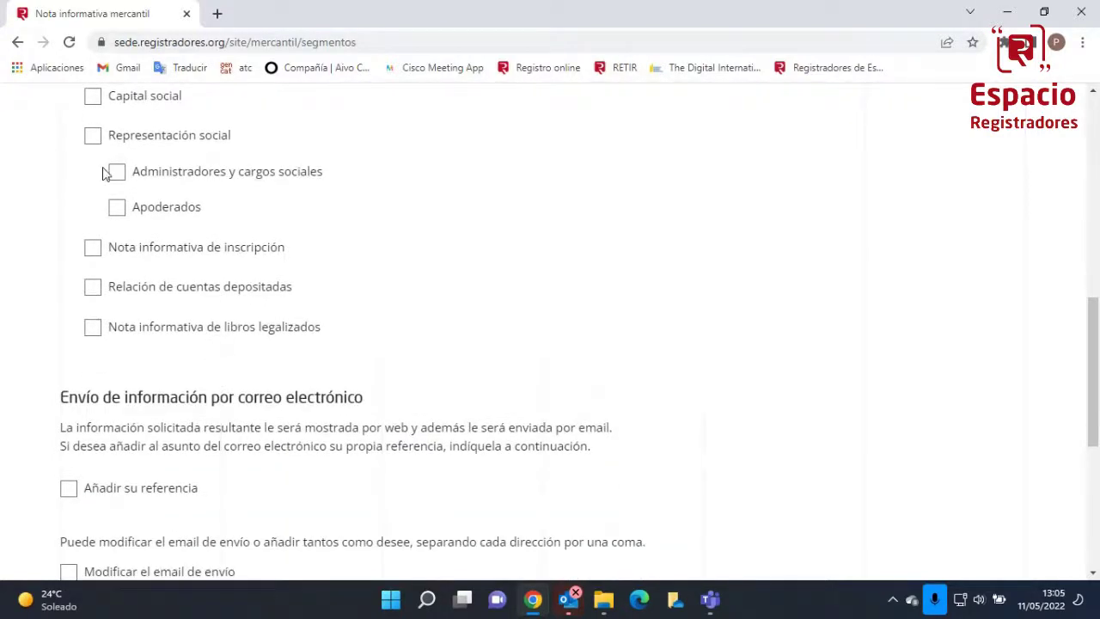
{"action": "left_click", "coordinate": [94, 138]}
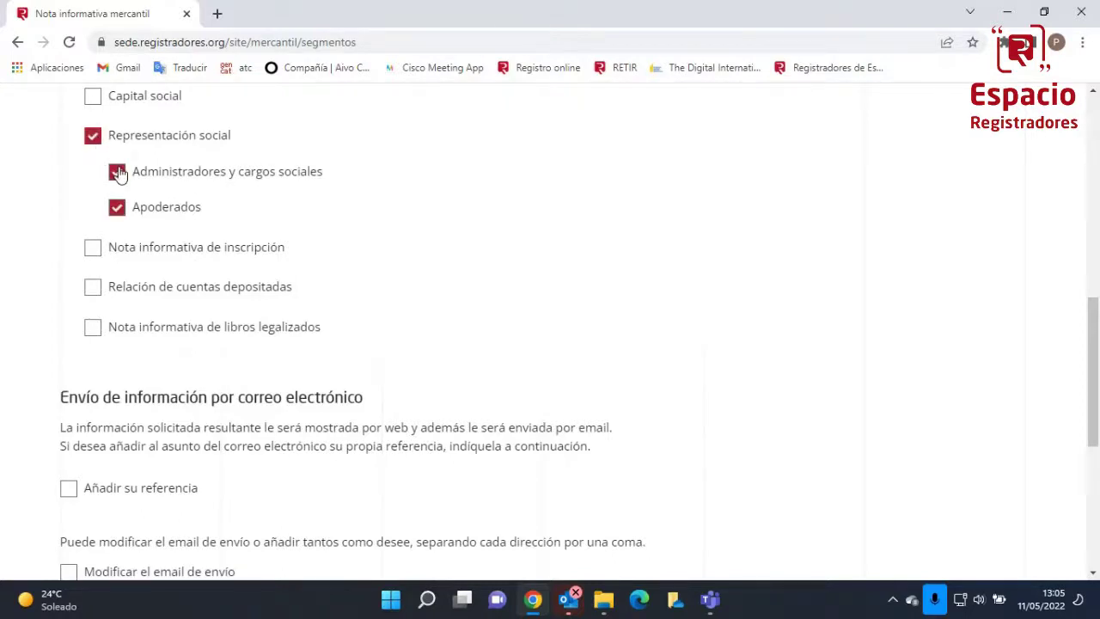
{"action": "left_click", "coordinate": [117, 206]}
{"action": "left_click", "coordinate": [94, 139]}
Add the e-mail reference 'SOCIEDAD EL GATET' and continue to payment
{"action": "scroll", "coordinate": [351, 288], "scroll_direction": "down", "scroll_amount": 3}
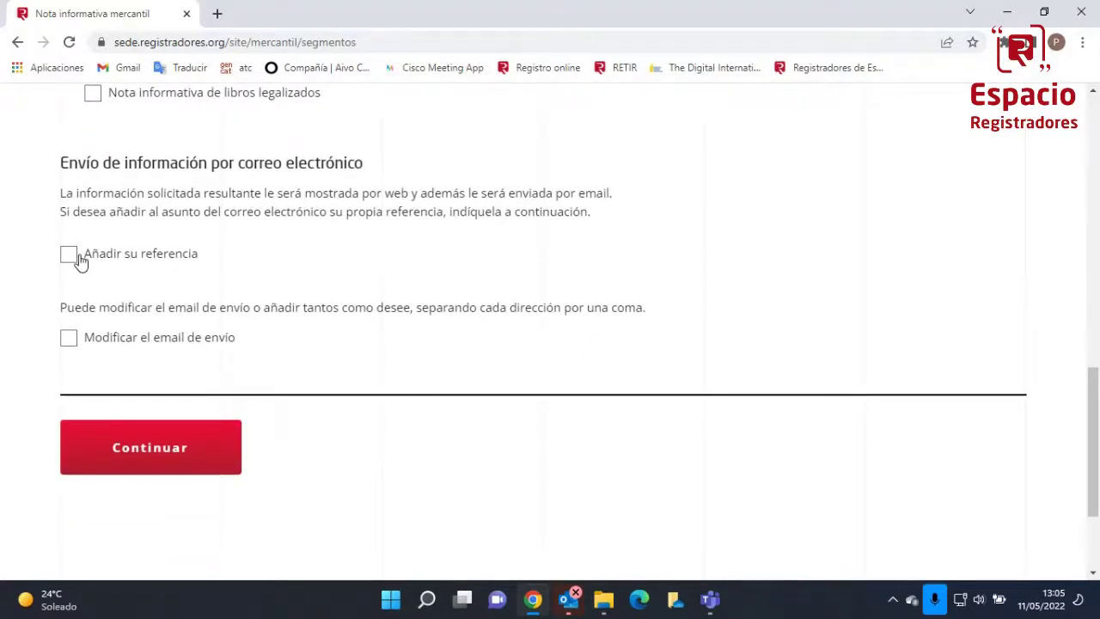
{"action": "left_click", "coordinate": [77, 256]}
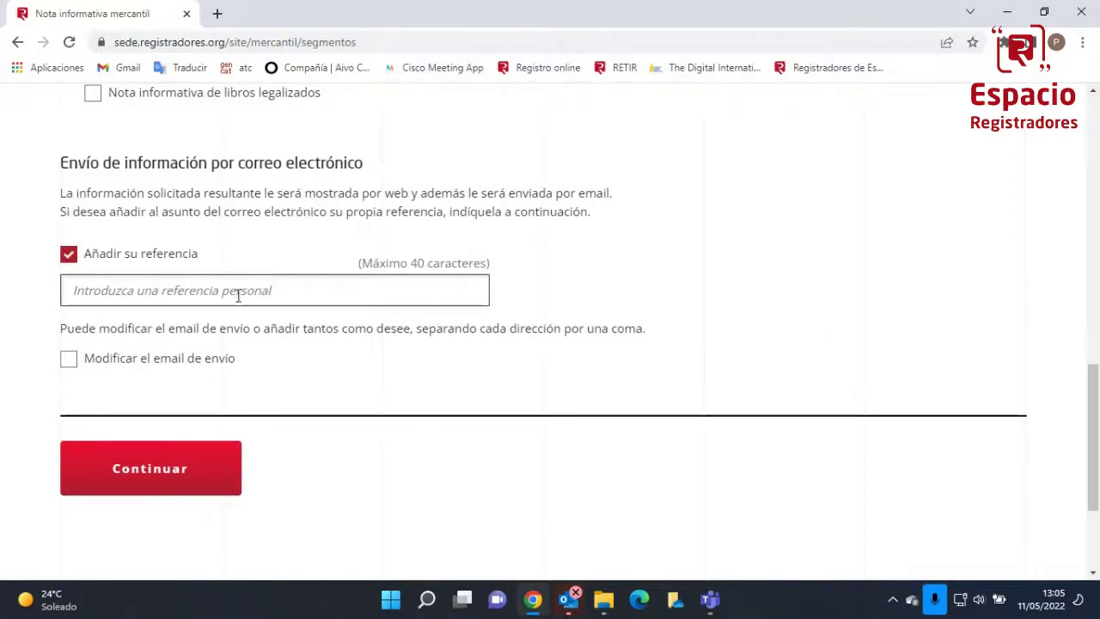
{"action": "left_click", "coordinate": [191, 294]}
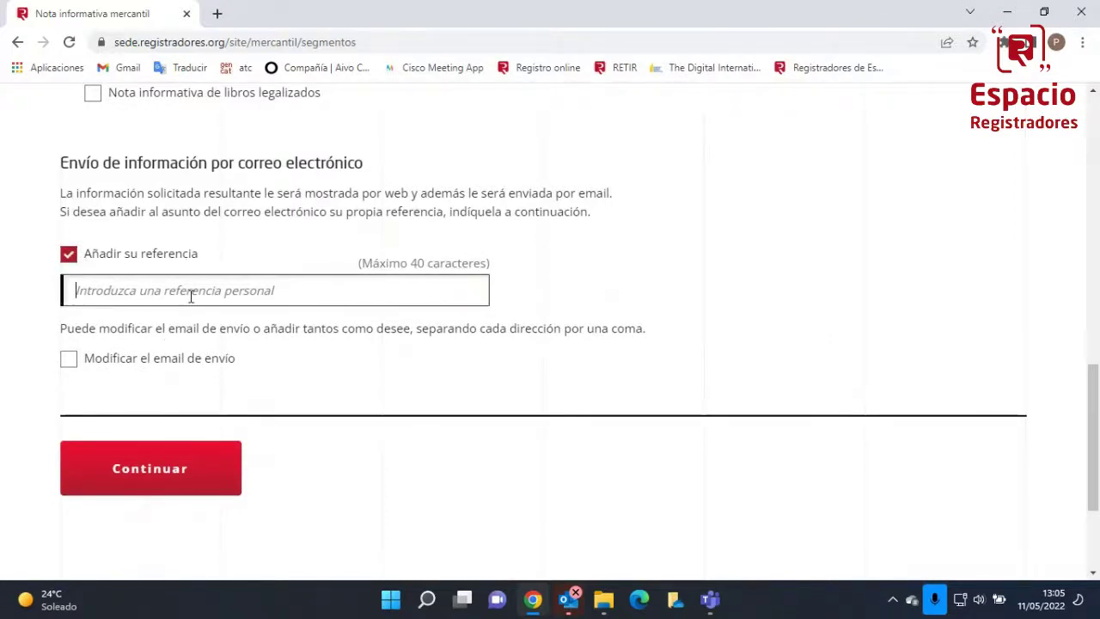
{"action": "type", "text": "SOCIEDAD EL GATET"}
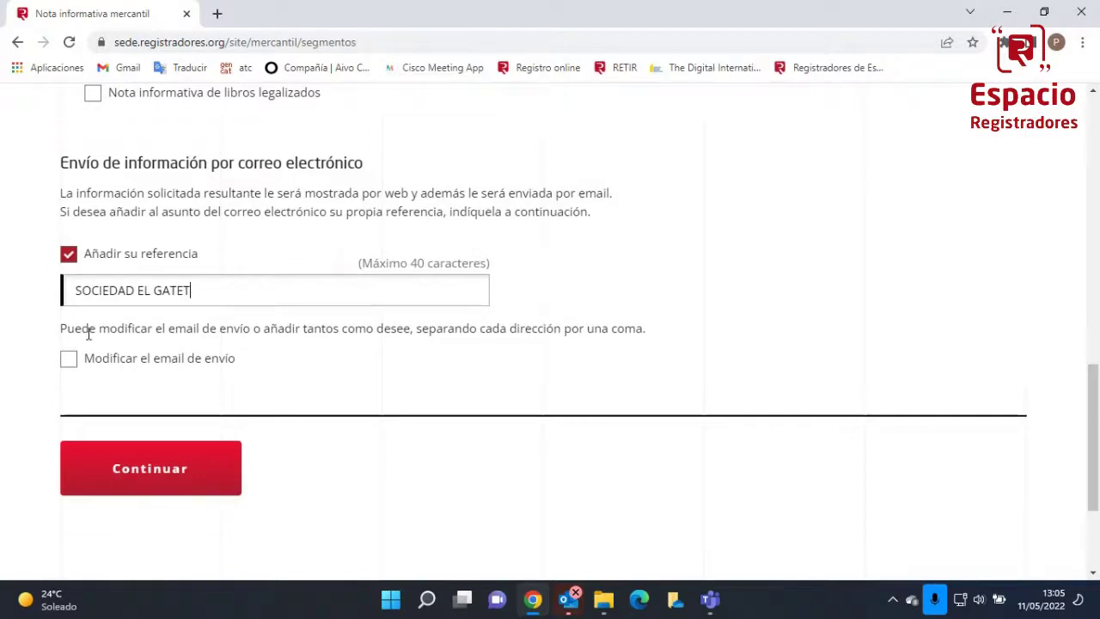
{"action": "left_click", "coordinate": [140, 477]}
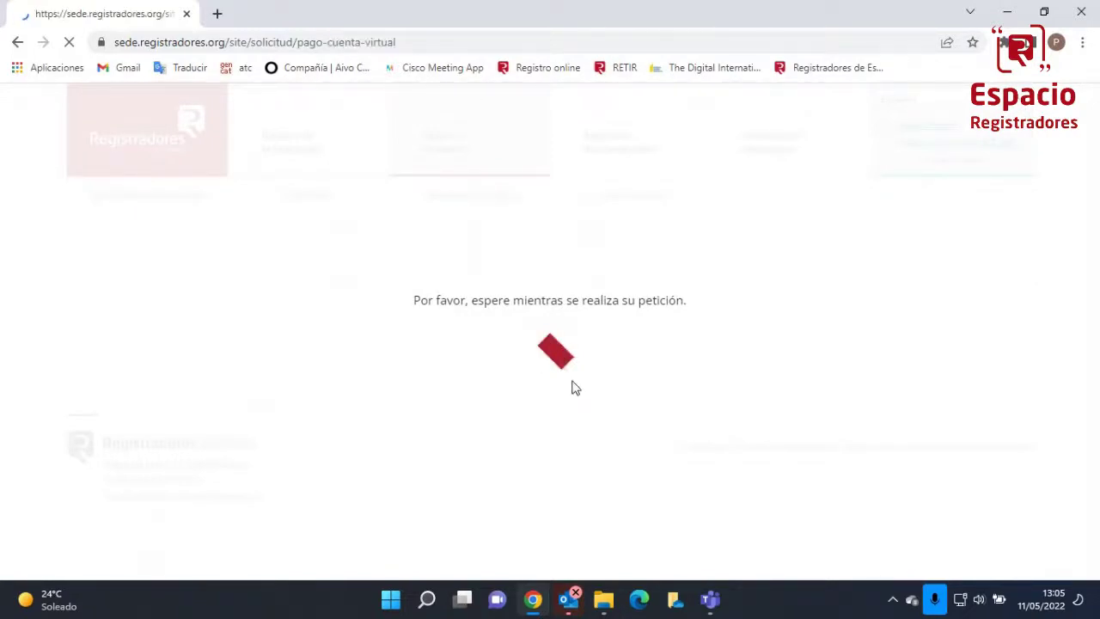
Confirm the 4,43€ virtual-account payment, leaving a provisional balance of 202,83€
{"action": "scroll", "coordinate": [575, 387], "scroll_direction": "down", "scroll_amount": 2}
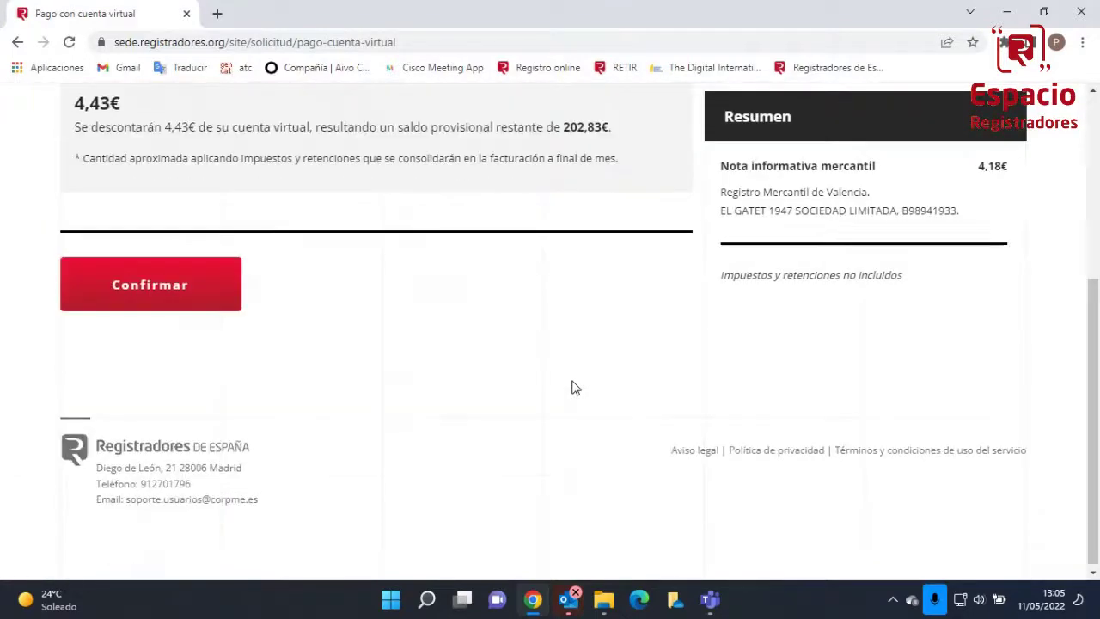
{"action": "scroll", "coordinate": [575, 388], "scroll_direction": "up", "scroll_amount": 4}
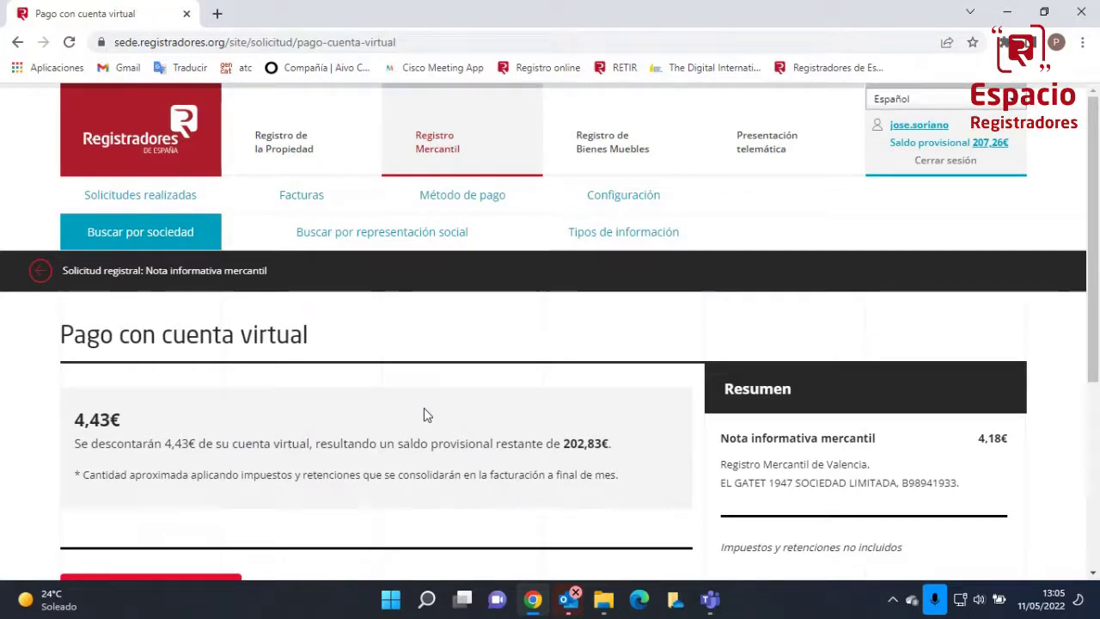
{"action": "scroll", "coordinate": [426, 415], "scroll_direction": "down", "scroll_amount": 4}
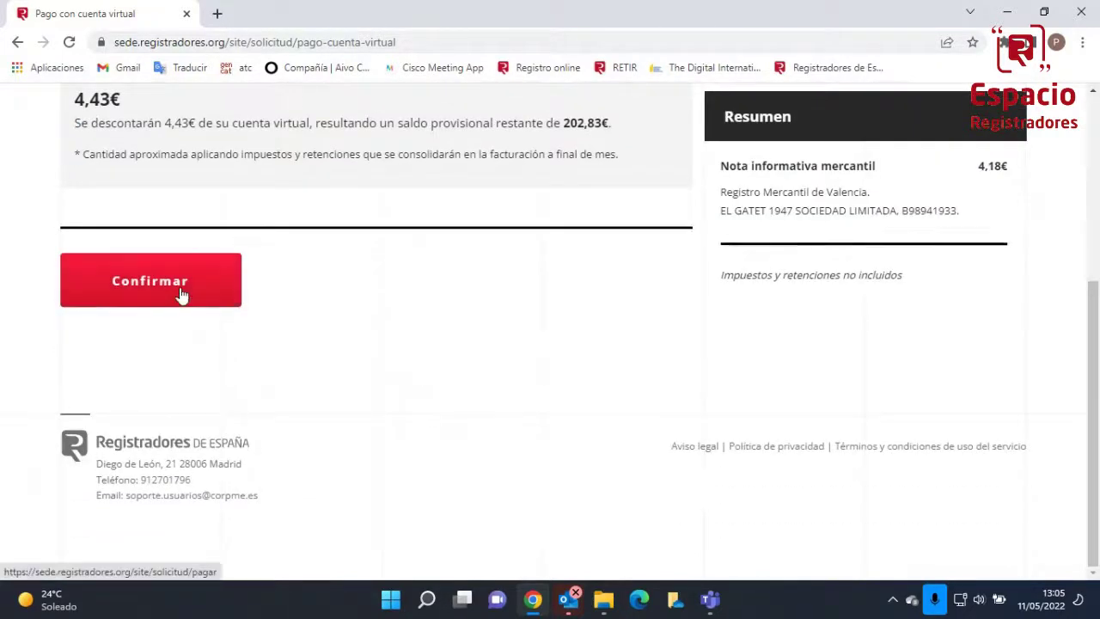
{"action": "left_click", "coordinate": [181, 294]}
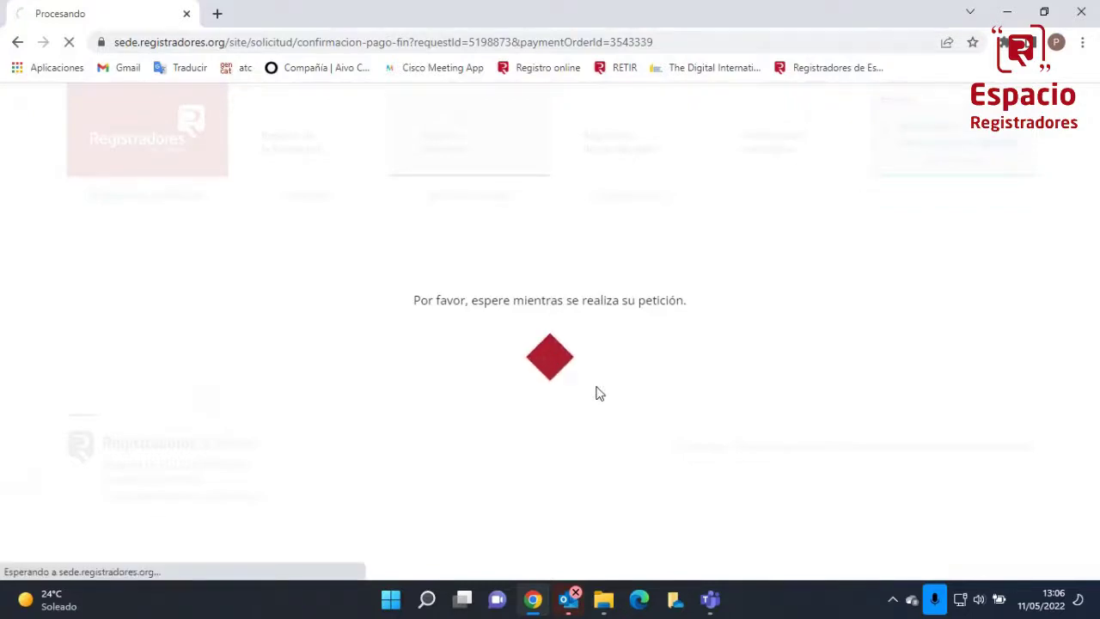
{"action": "scroll", "coordinate": [599, 394], "scroll_direction": "down", "scroll_amount": 3}
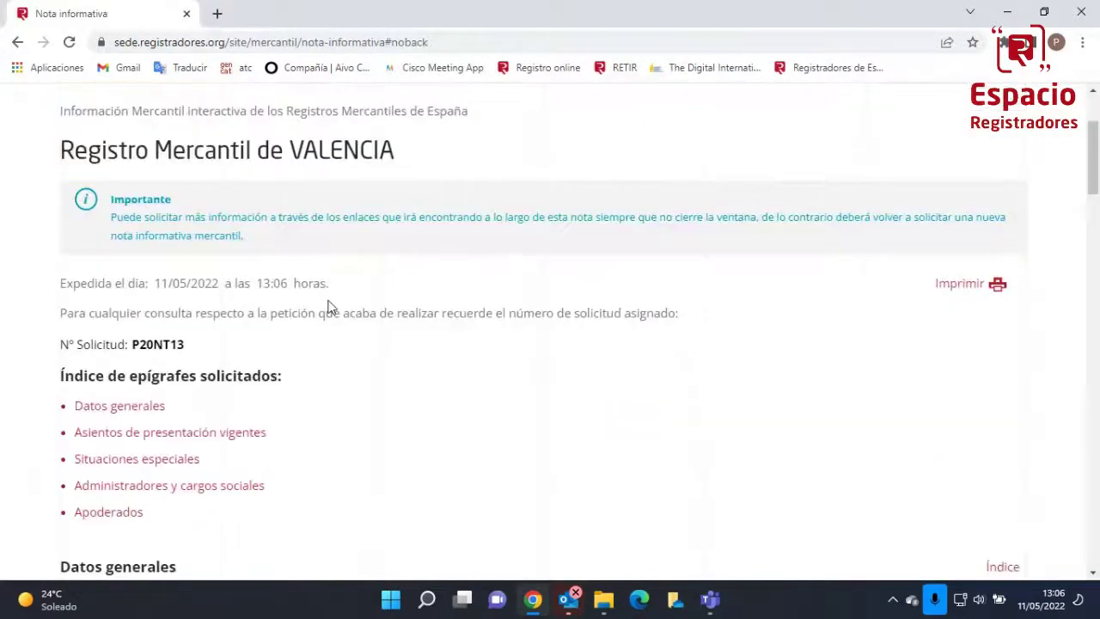
{"action": "scroll", "coordinate": [329, 307], "scroll_direction": "down", "scroll_amount": 2}
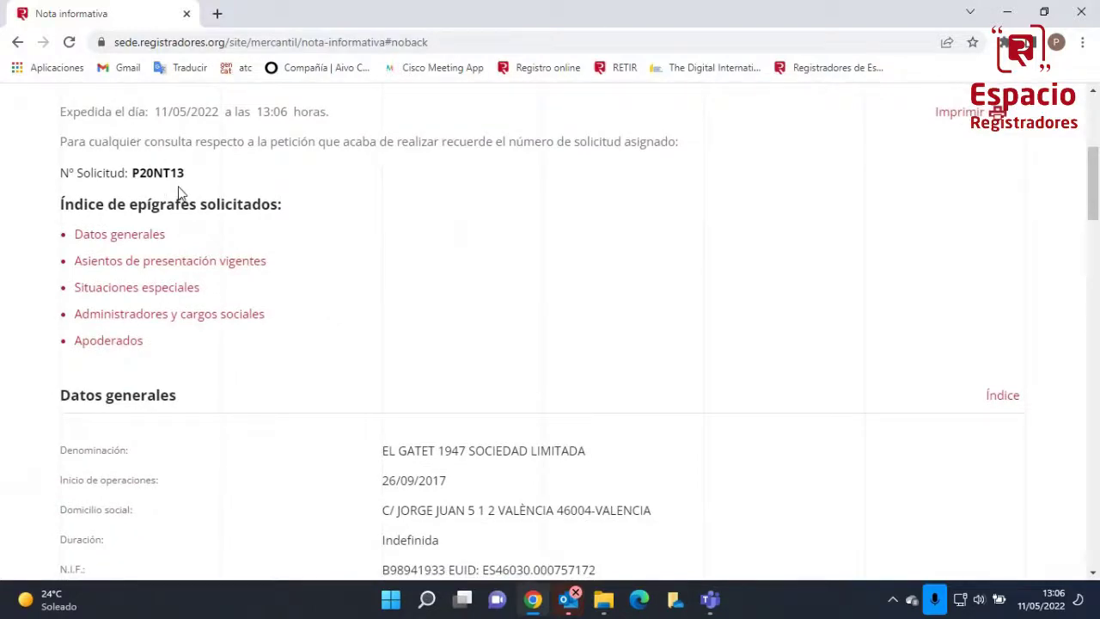
{"action": "scroll", "coordinate": [213, 316], "scroll_direction": "down", "scroll_amount": 2}
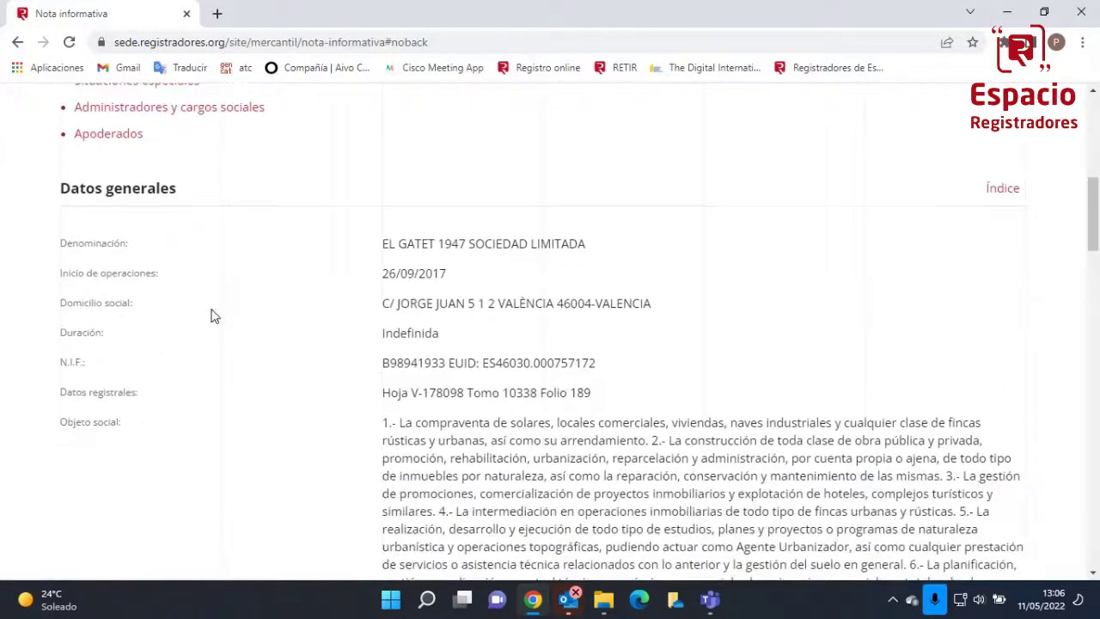
{"action": "scroll", "coordinate": [214, 316], "scroll_direction": "down", "scroll_amount": 1}
{"action": "scroll", "coordinate": [214, 316], "scroll_direction": "down", "scroll_amount": 3}
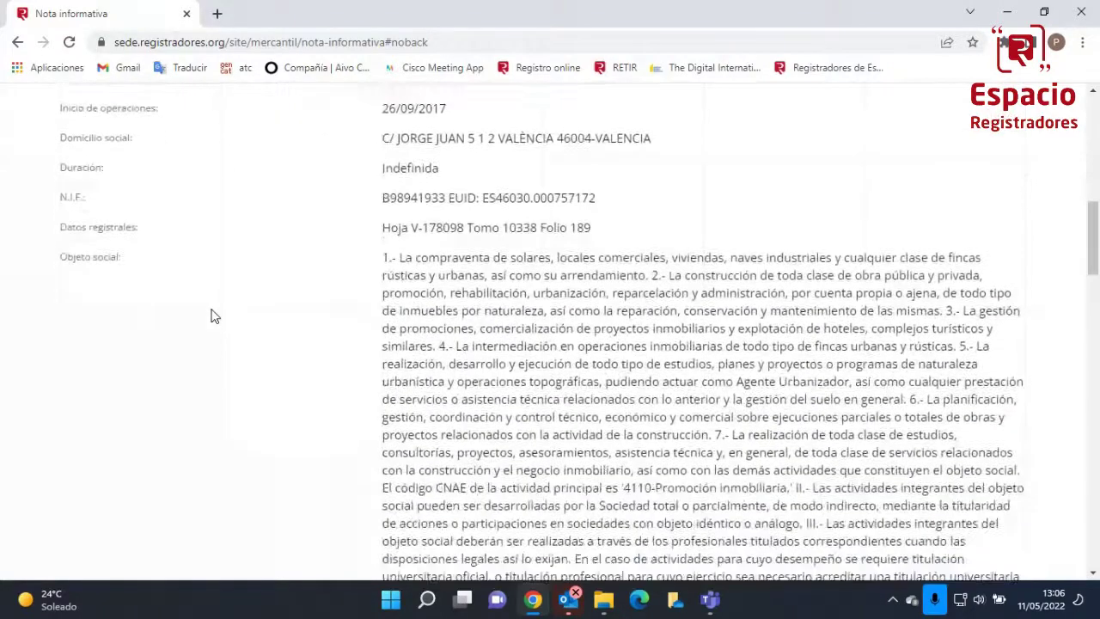
{"action": "scroll", "coordinate": [214, 316], "scroll_direction": "down", "scroll_amount": 1}
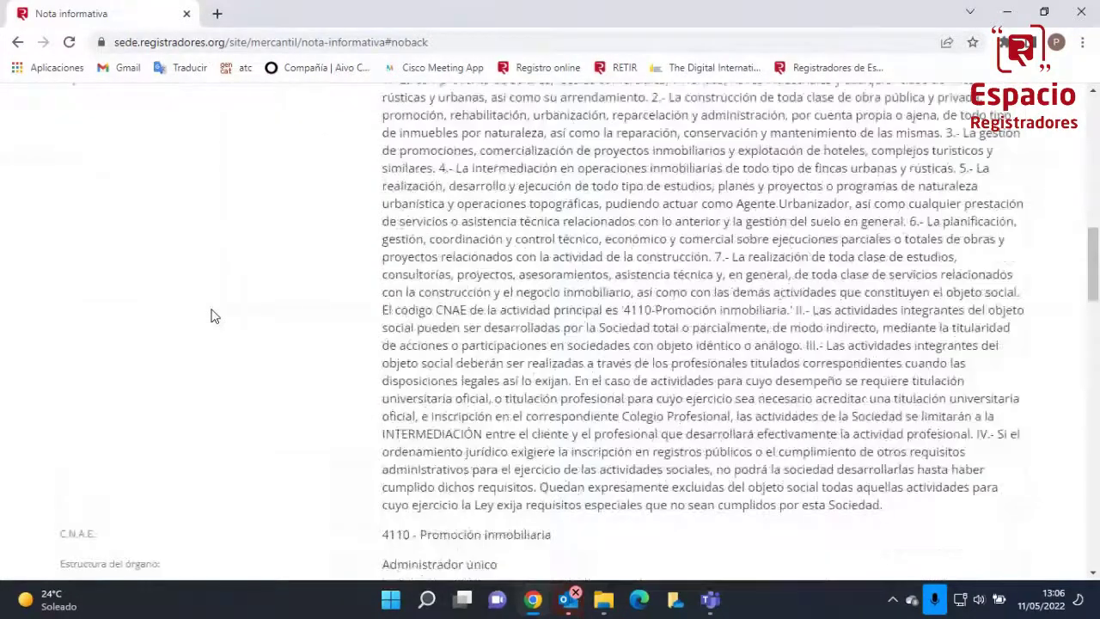
{"action": "scroll", "coordinate": [214, 316], "scroll_direction": "down", "scroll_amount": 2}
{"action": "scroll", "coordinate": [214, 316], "scroll_direction": "down", "scroll_amount": 10}
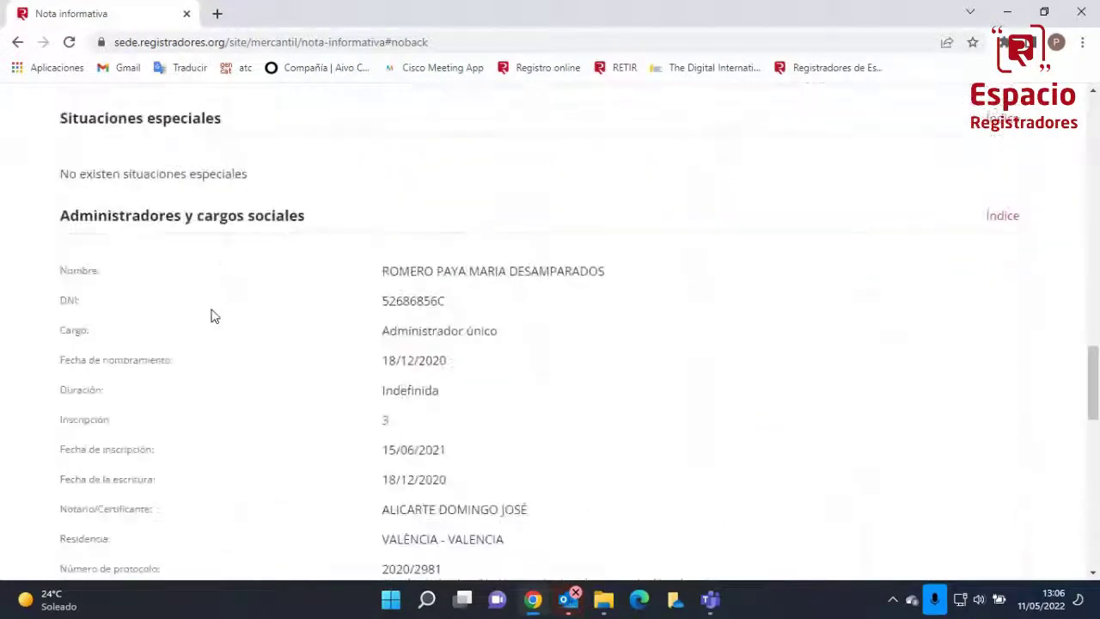
{"action": "scroll", "coordinate": [214, 316], "scroll_direction": "down", "scroll_amount": 3}
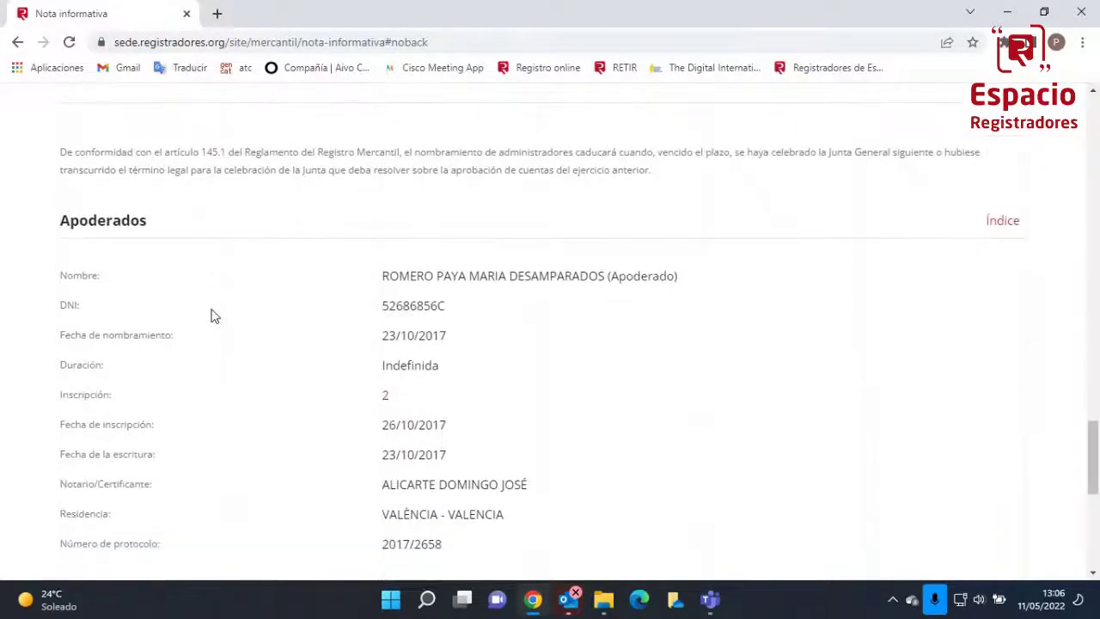
{"action": "scroll", "coordinate": [214, 316], "scroll_direction": "down", "scroll_amount": 5}
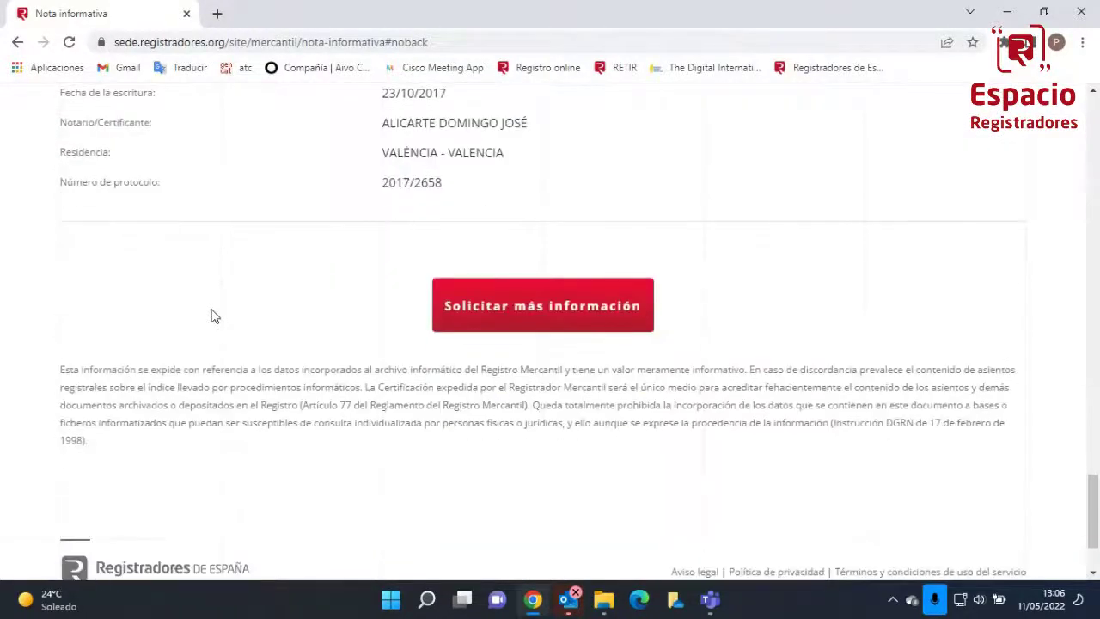
{"action": "scroll", "coordinate": [214, 316], "scroll_direction": "up", "scroll_amount": 3}
{"action": "scroll", "coordinate": [214, 316], "scroll_direction": "up", "scroll_amount": 1}
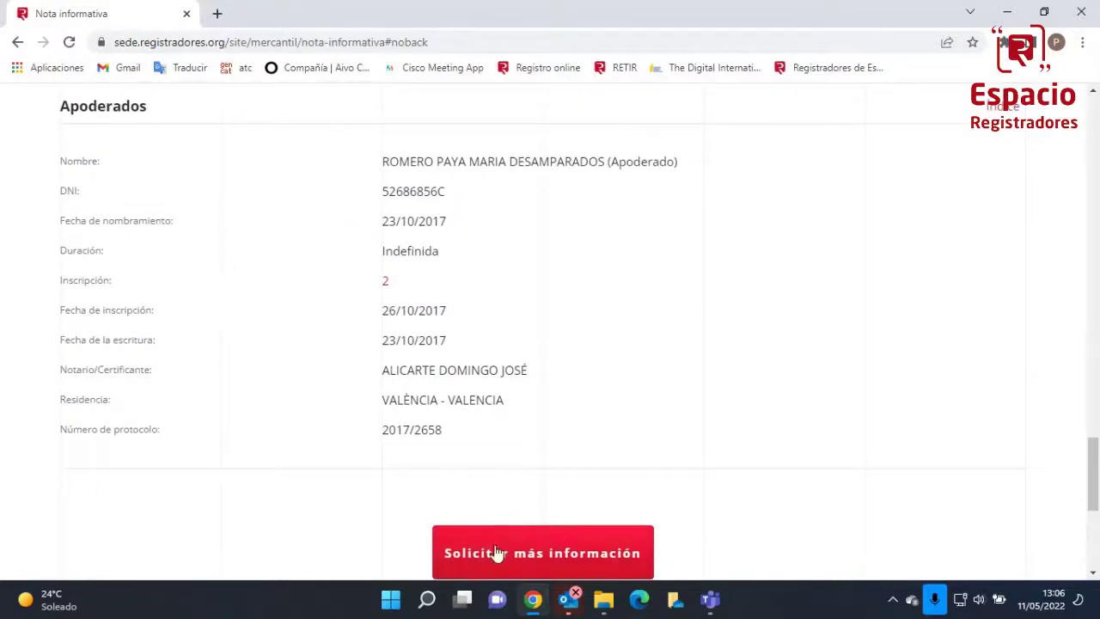
{"action": "scroll", "coordinate": [550, 314], "scroll_direction": "up", "scroll_amount": 7}
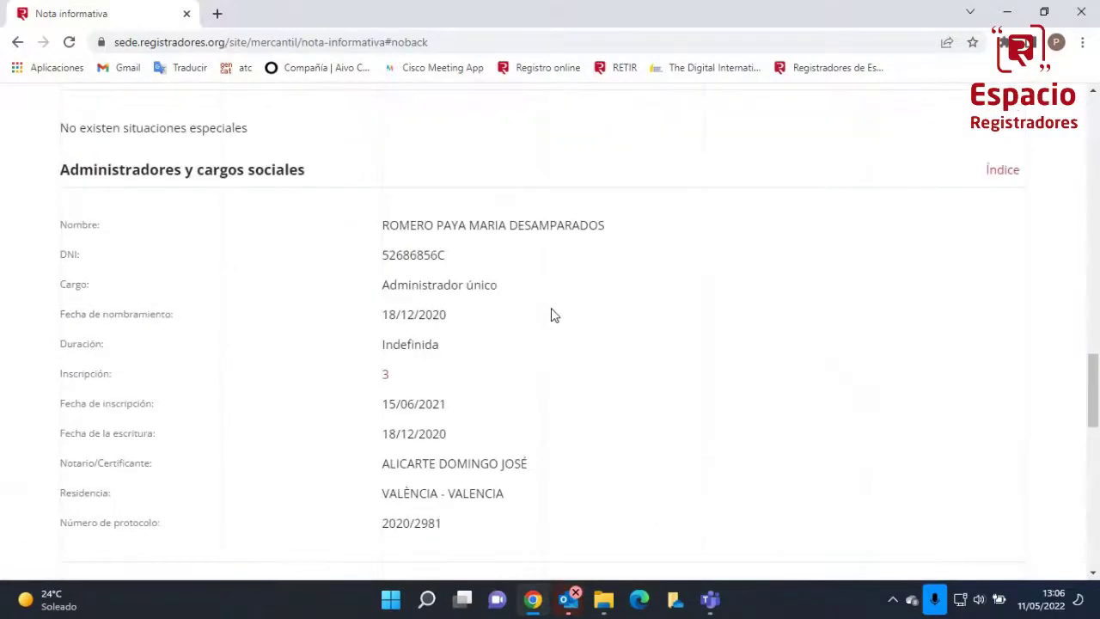
{"action": "scroll", "coordinate": [554, 316], "scroll_direction": "up", "scroll_amount": 20}
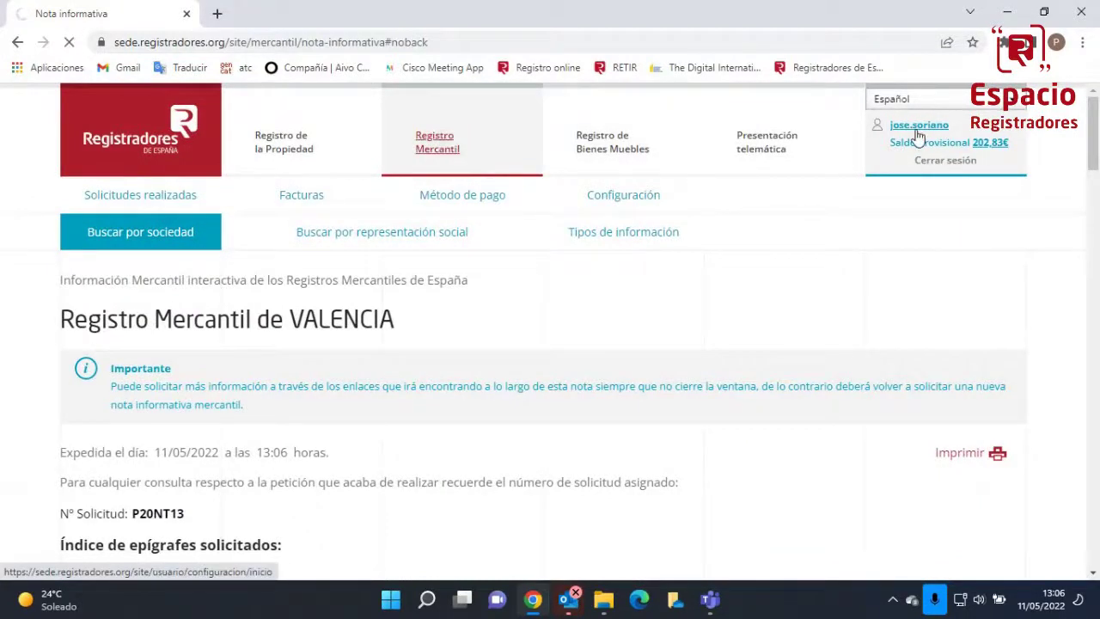
Log out of the session and show the Registro Mercantil tile's procedures
{"action": "left_click", "coordinate": [943, 166]}
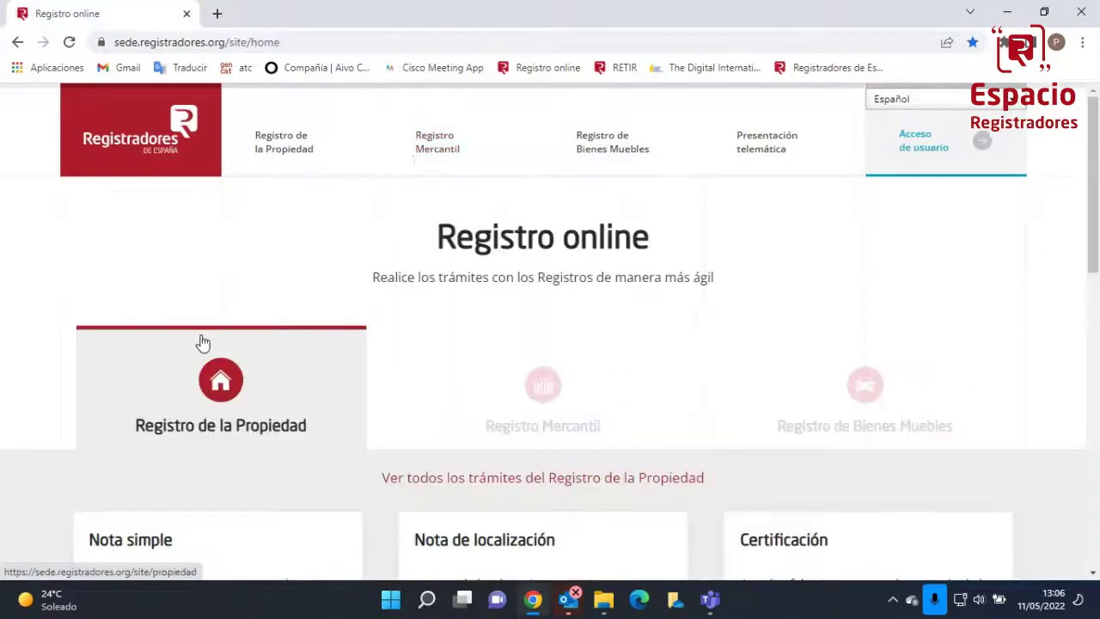
{"action": "left_click", "coordinate": [483, 401]}
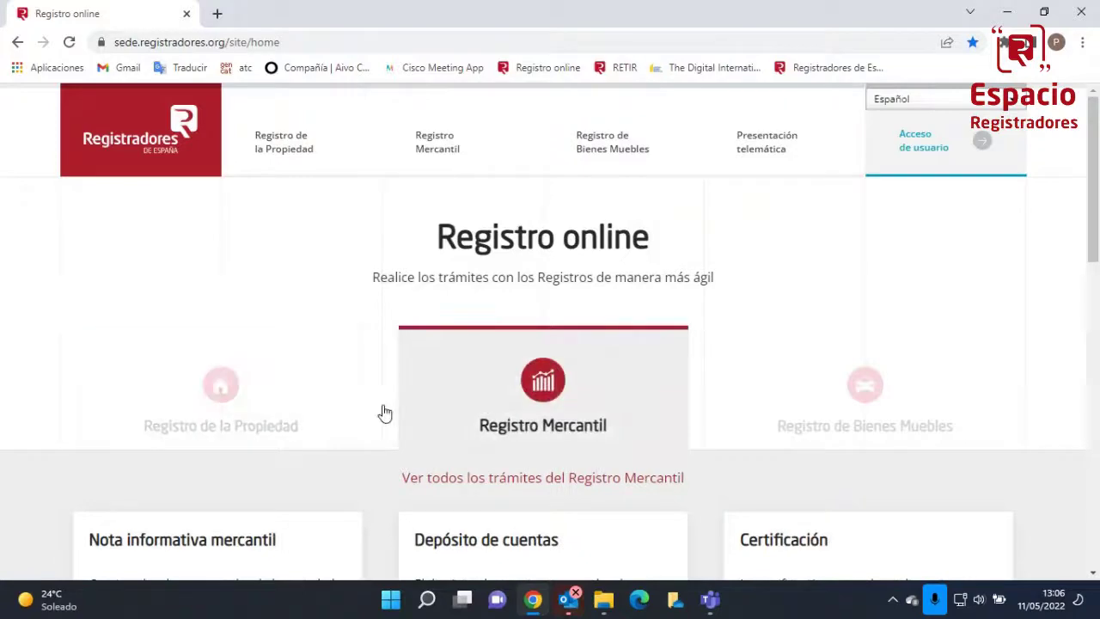
{"action": "scroll", "coordinate": [194, 434], "scroll_direction": "down", "scroll_amount": 5}
{"action": "scroll", "coordinate": [196, 435], "scroll_direction": "up", "scroll_amount": 5}
{"action": "scroll", "coordinate": [194, 435], "scroll_direction": "down", "scroll_amount": 4}
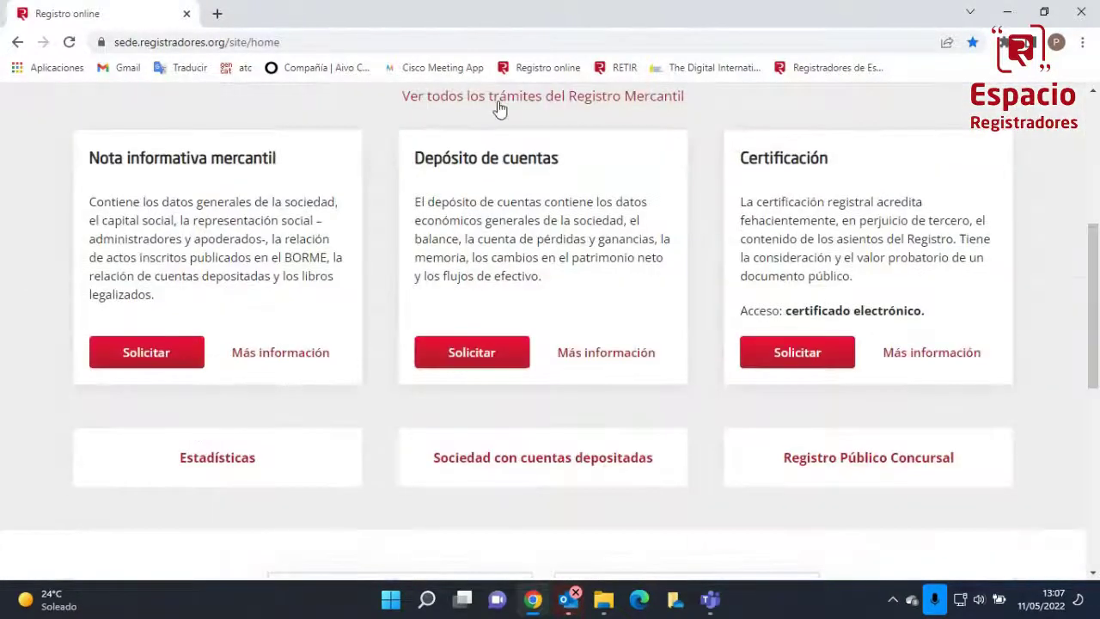
Open the full Registro Mercantil procedures page and expand Depósito de cuentas
{"action": "left_click", "coordinate": [500, 106]}
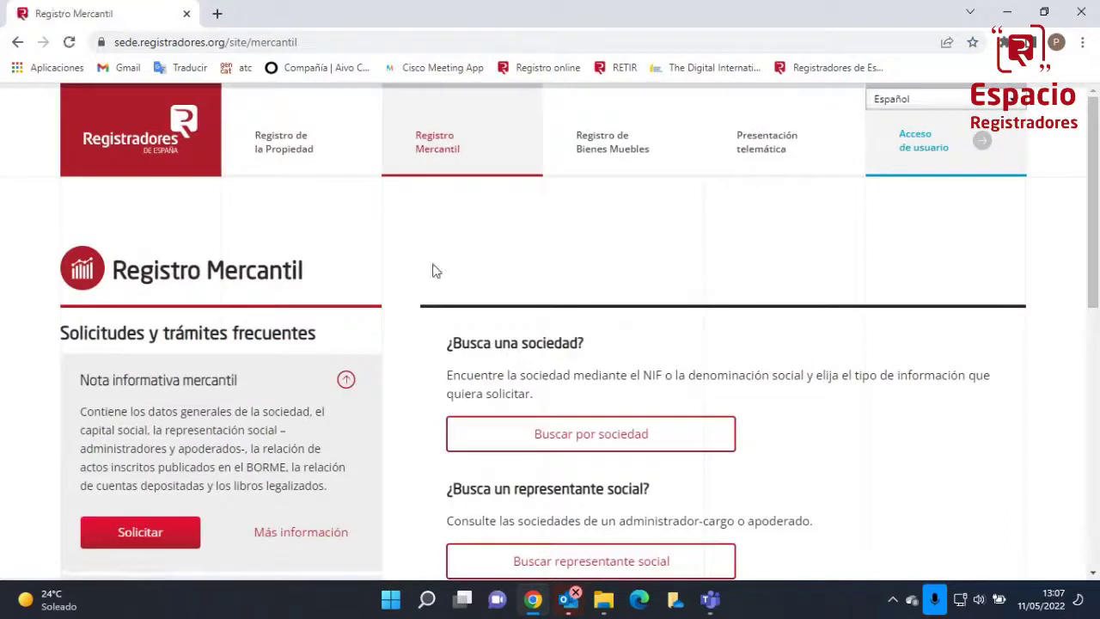
{"action": "scroll", "coordinate": [319, 367], "scroll_direction": "down", "scroll_amount": 5}
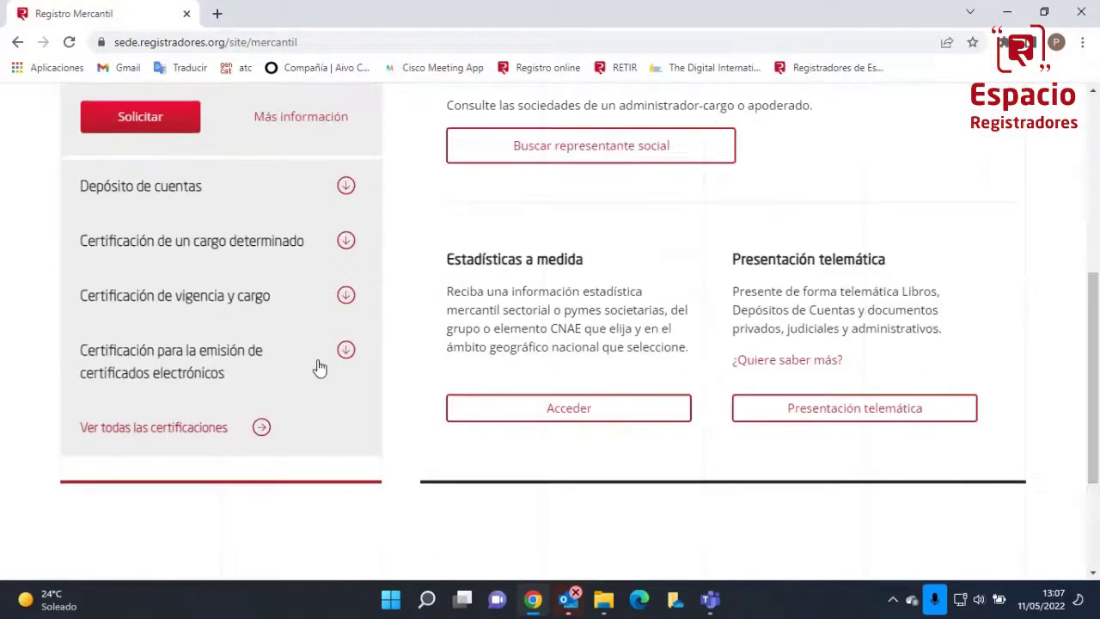
{"action": "left_click", "coordinate": [347, 188]}
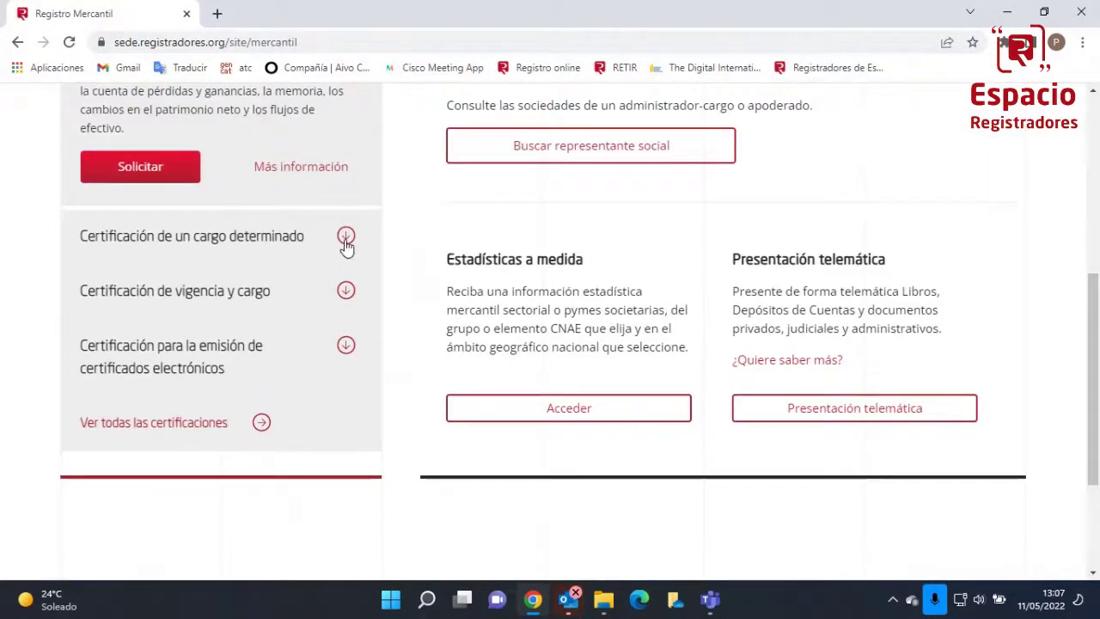
Browse all Registro Mercantil certification types, then close Chrome and dismiss the Teams reminder
{"action": "left_click", "coordinate": [166, 424]}
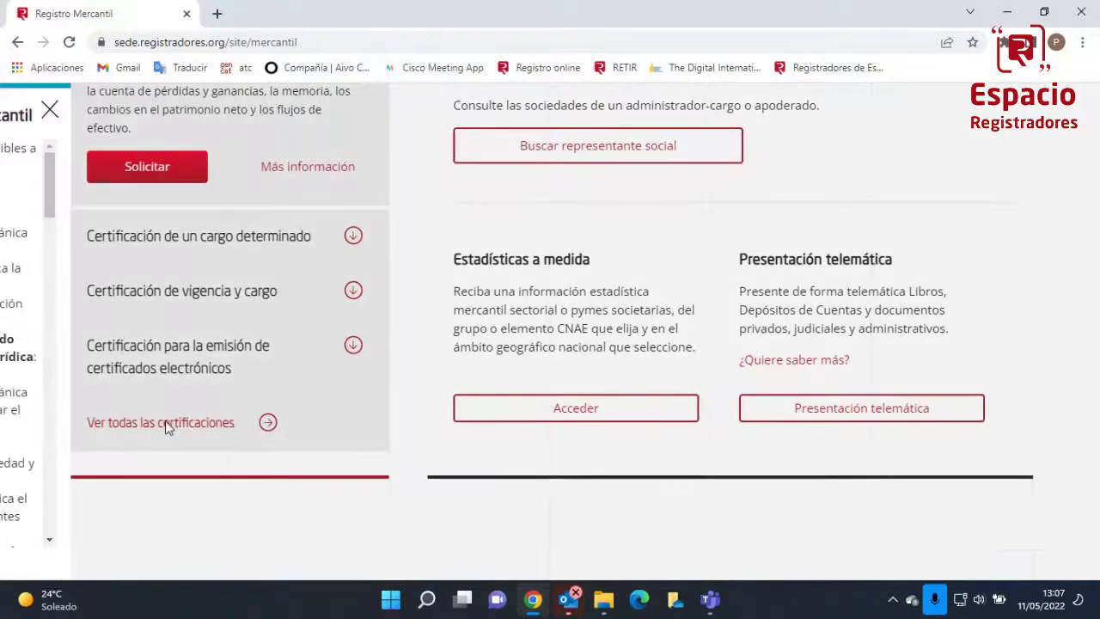
{"action": "scroll", "coordinate": [166, 422], "scroll_direction": "down", "scroll_amount": 1}
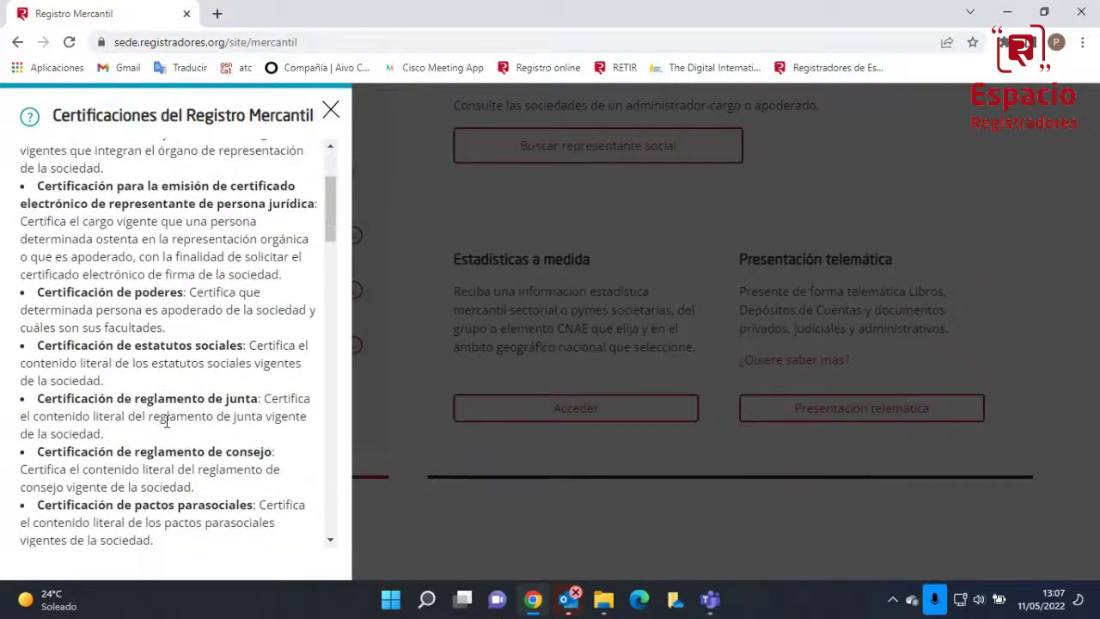
{"action": "scroll", "coordinate": [167, 422], "scroll_direction": "down", "scroll_amount": 1}
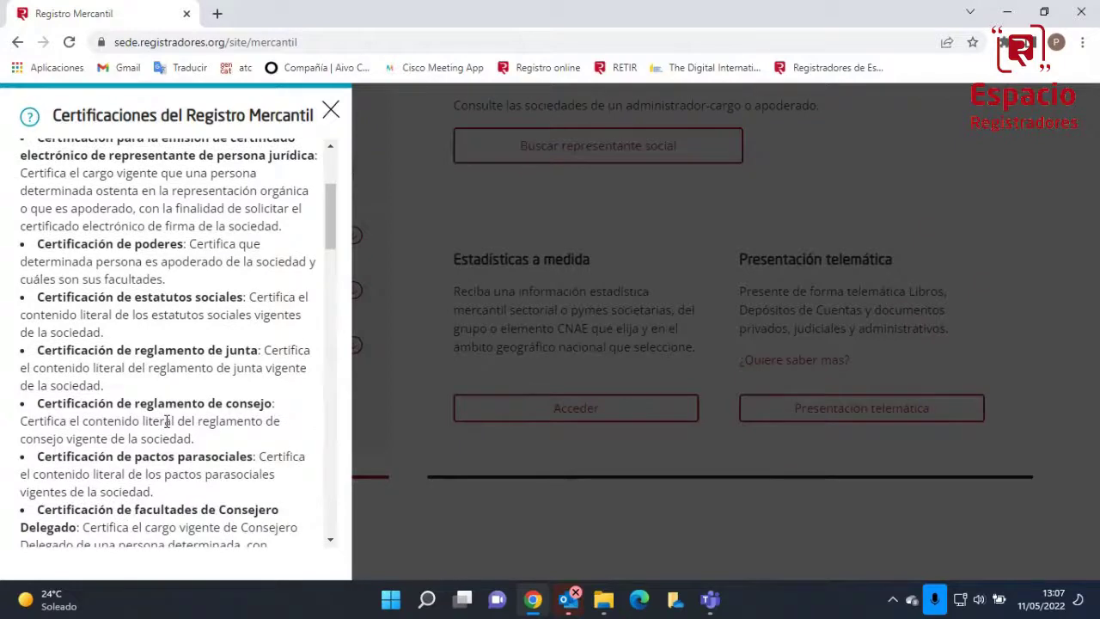
{"action": "scroll", "coordinate": [167, 421], "scroll_direction": "down", "scroll_amount": 3}
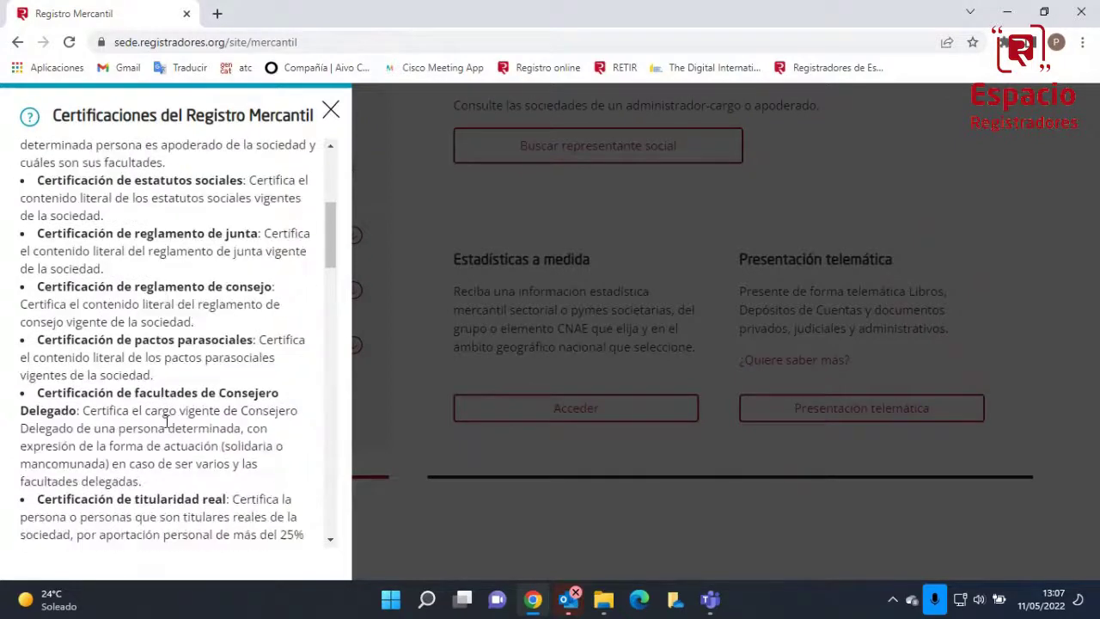
{"action": "scroll", "coordinate": [166, 421], "scroll_direction": "down", "scroll_amount": 3}
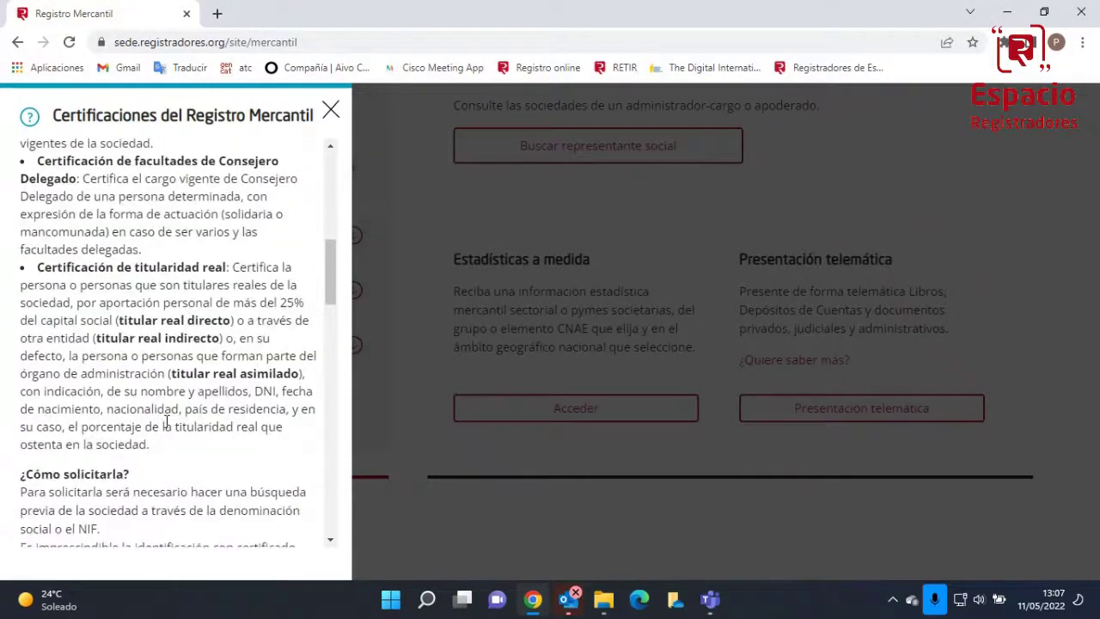
{"action": "scroll", "coordinate": [167, 421], "scroll_direction": "down", "scroll_amount": 1}
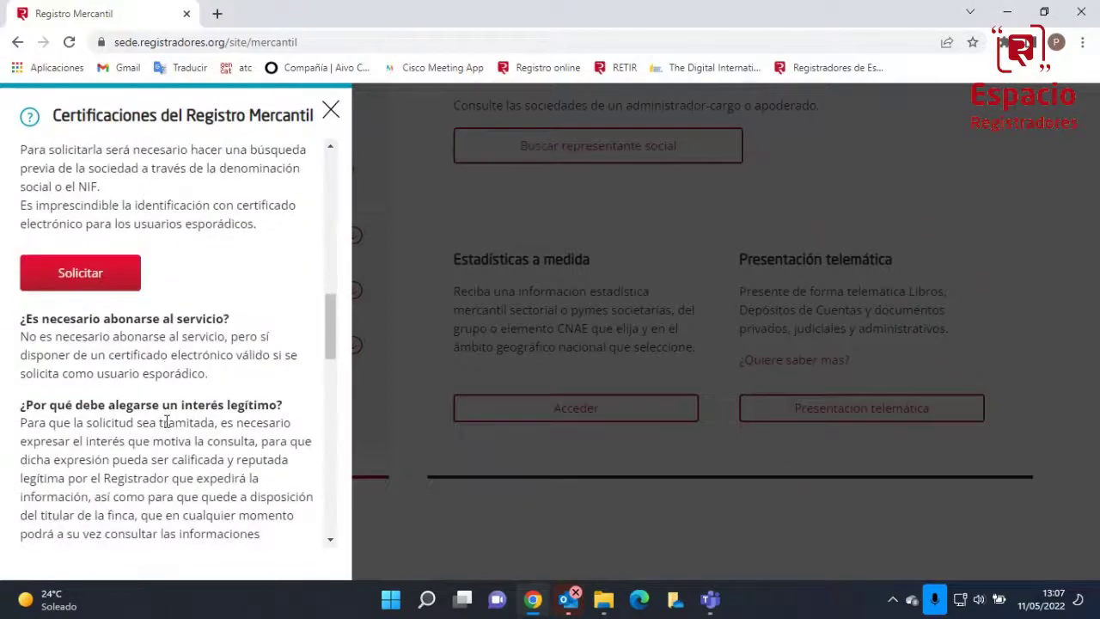
{"action": "scroll", "coordinate": [167, 421], "scroll_direction": "down", "scroll_amount": 2}
{"action": "scroll", "coordinate": [167, 423], "scroll_direction": "up", "scroll_amount": 10}
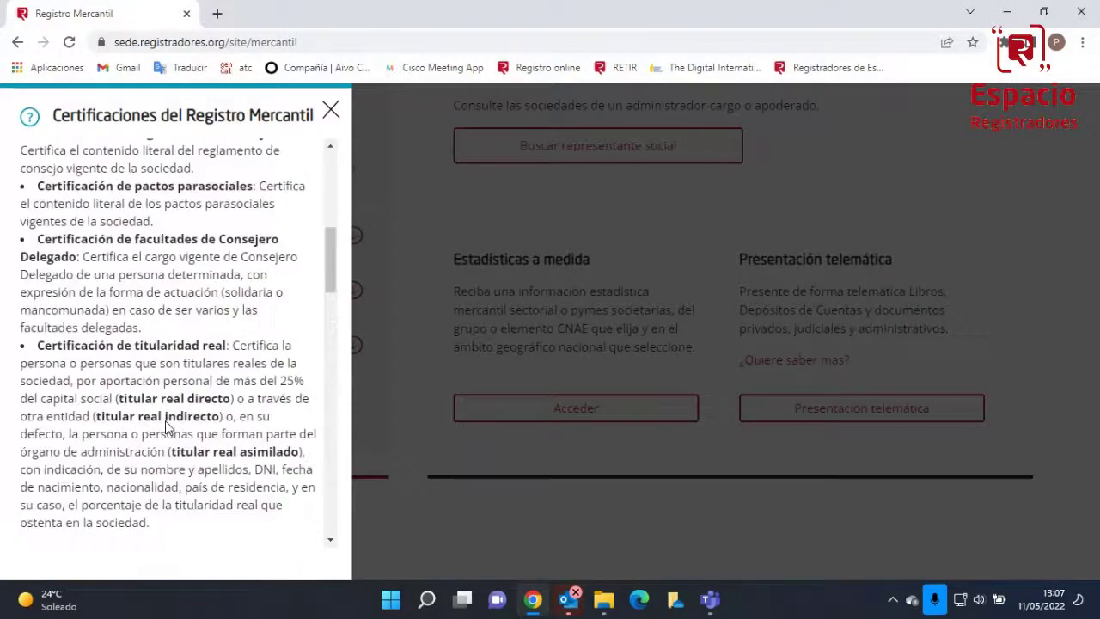
{"action": "scroll", "coordinate": [167, 425], "scroll_direction": "up", "scroll_amount": 2}
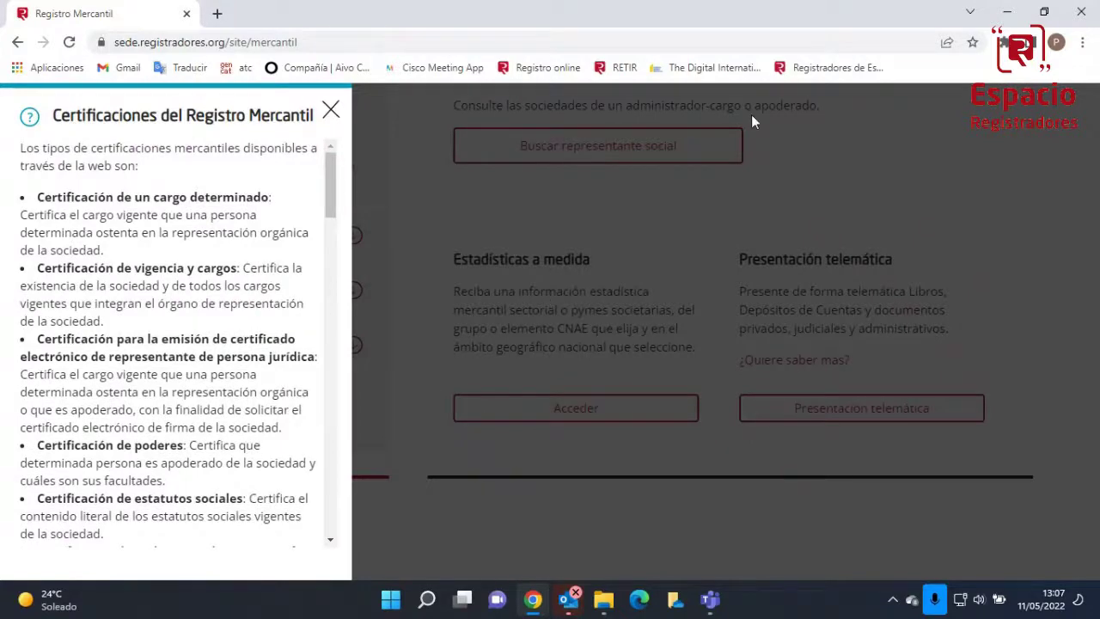
{"action": "left_click", "coordinate": [1081, 11]}
{"action": "left_click", "coordinate": [718, 163]}
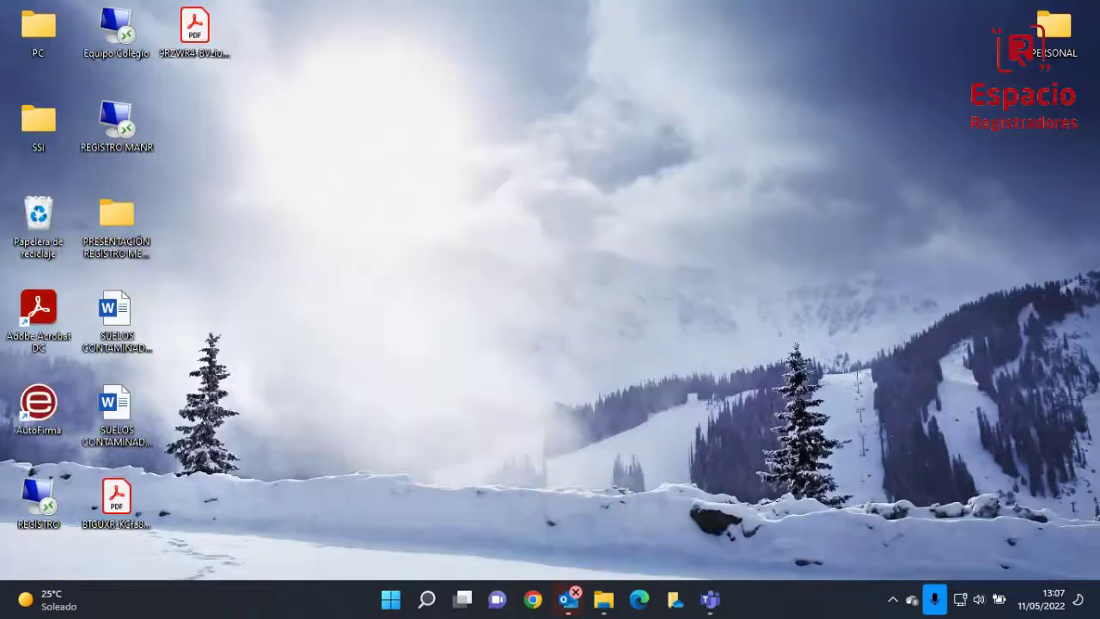
Reopen Chrome and go via the Registradores bookmark and Registro Online to Presentación telemática
{"action": "left_click", "coordinate": [539, 608]}
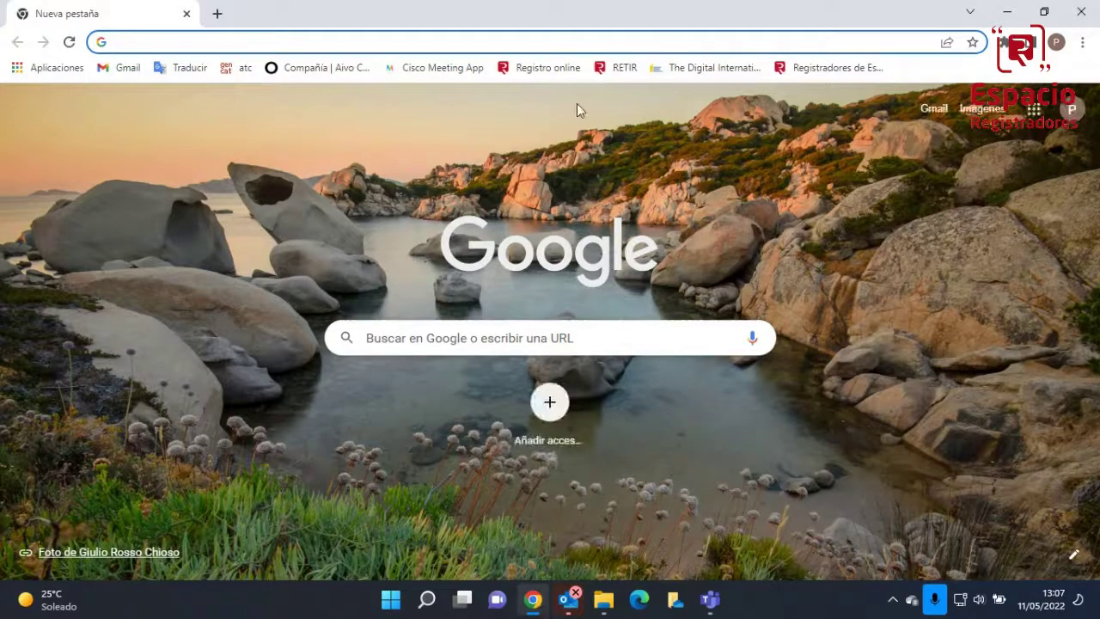
{"action": "left_click", "coordinate": [819, 73]}
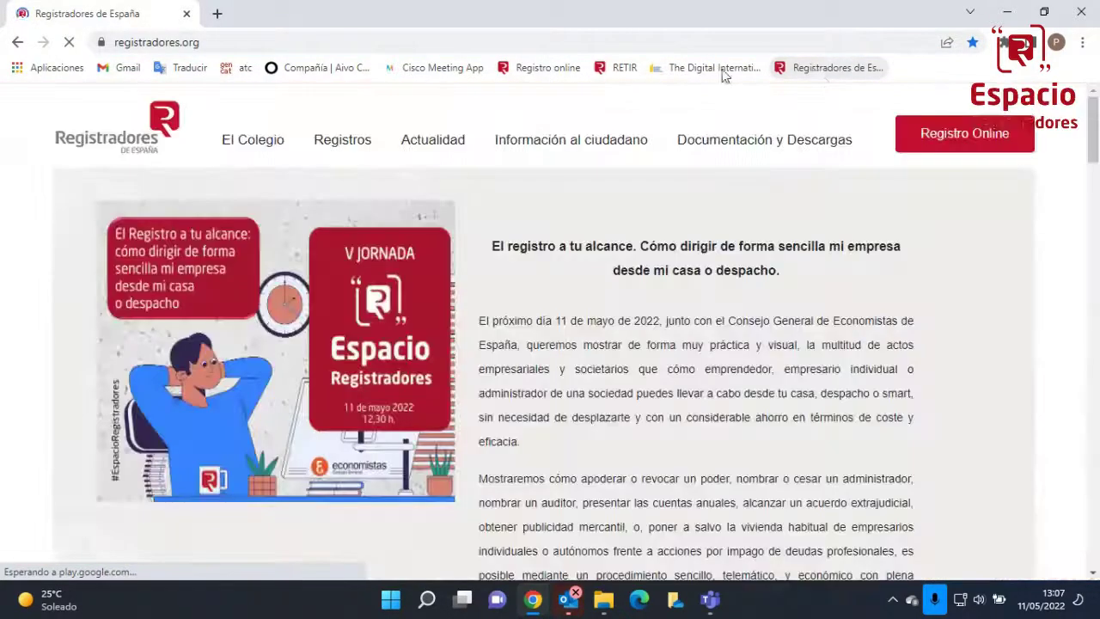
{"action": "left_click", "coordinate": [946, 139]}
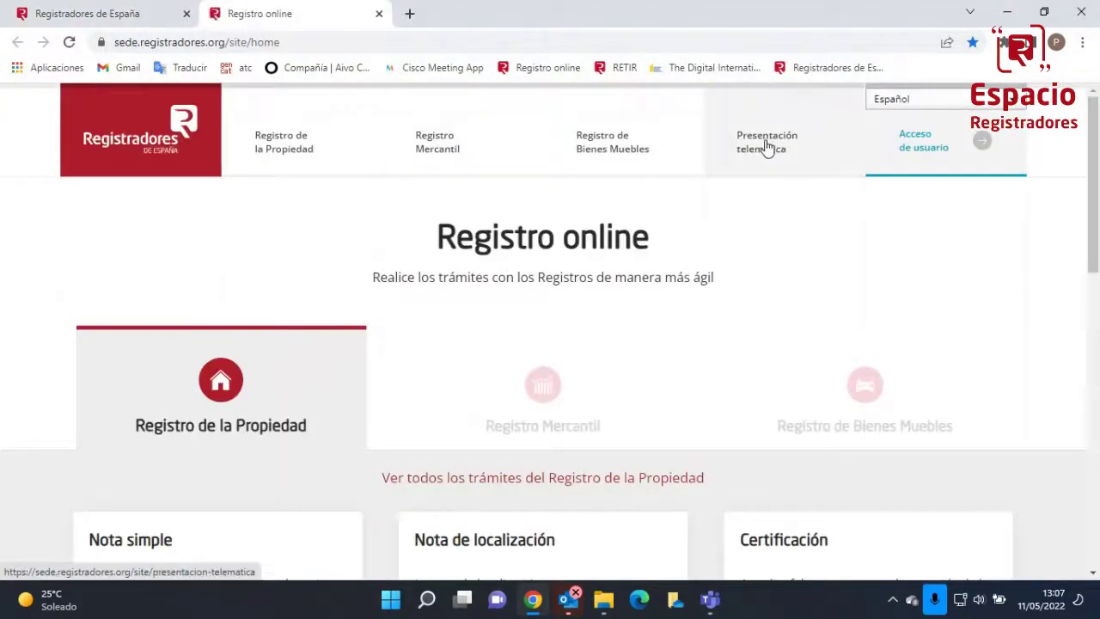
{"action": "left_click", "coordinate": [768, 146]}
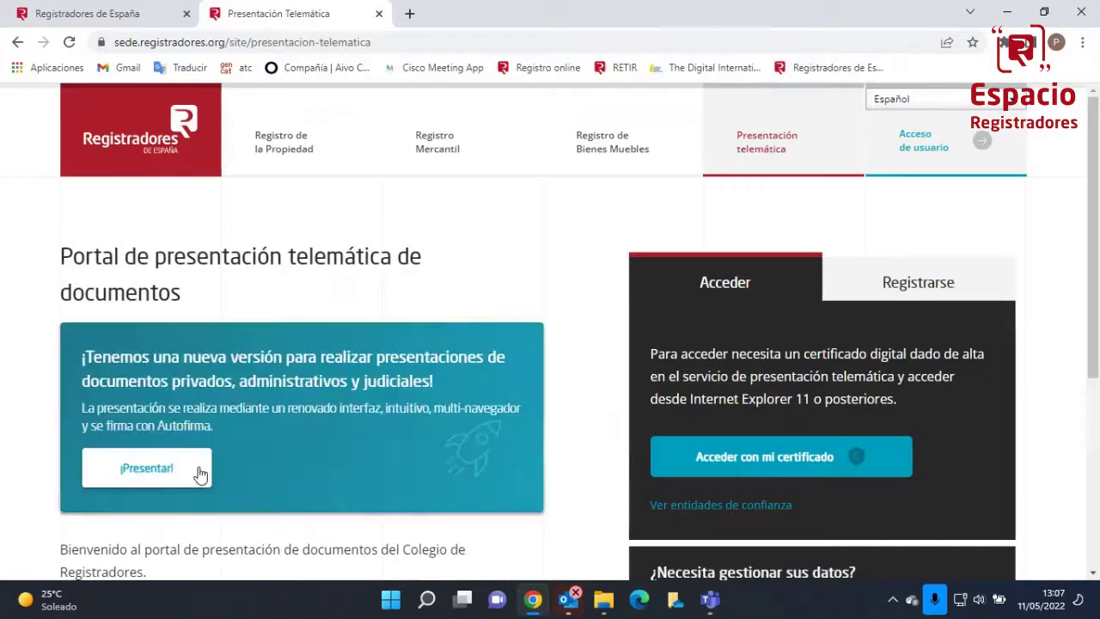
Start a presentation with ¡Presentar!, accept the certificate, and enter as the personal client
{"action": "left_click", "coordinate": [160, 477]}
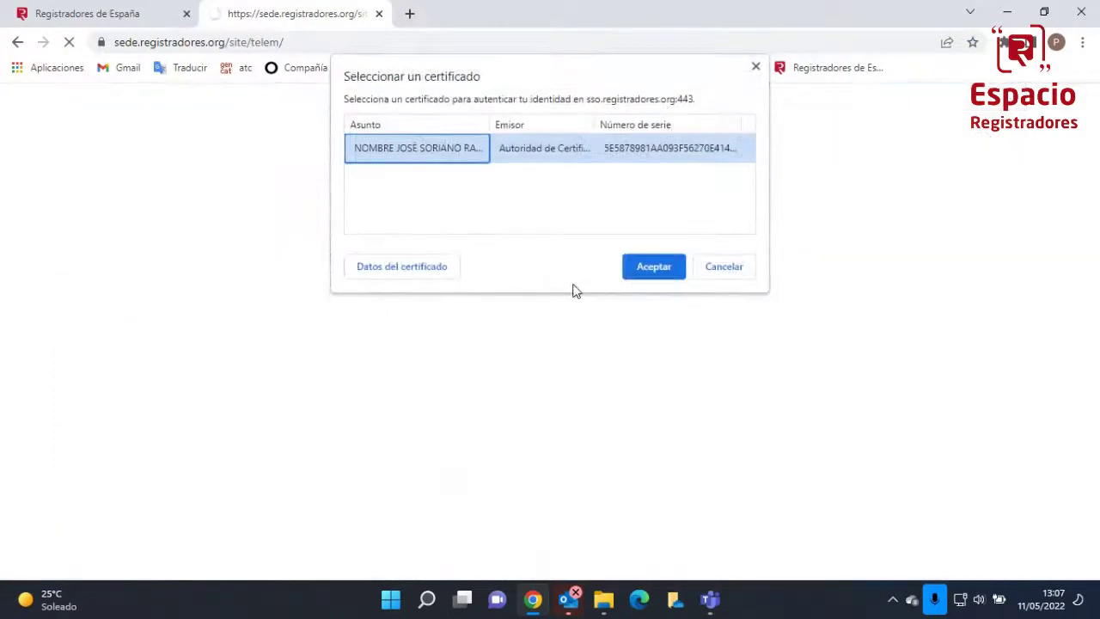
{"action": "left_click", "coordinate": [653, 264]}
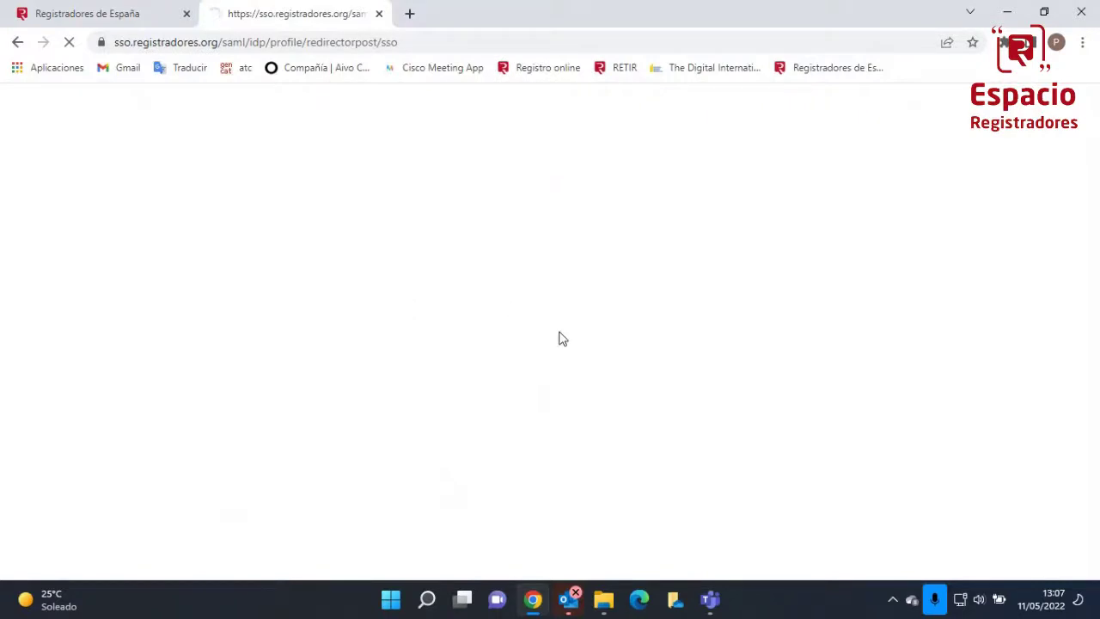
{"action": "left_click", "coordinate": [504, 324]}
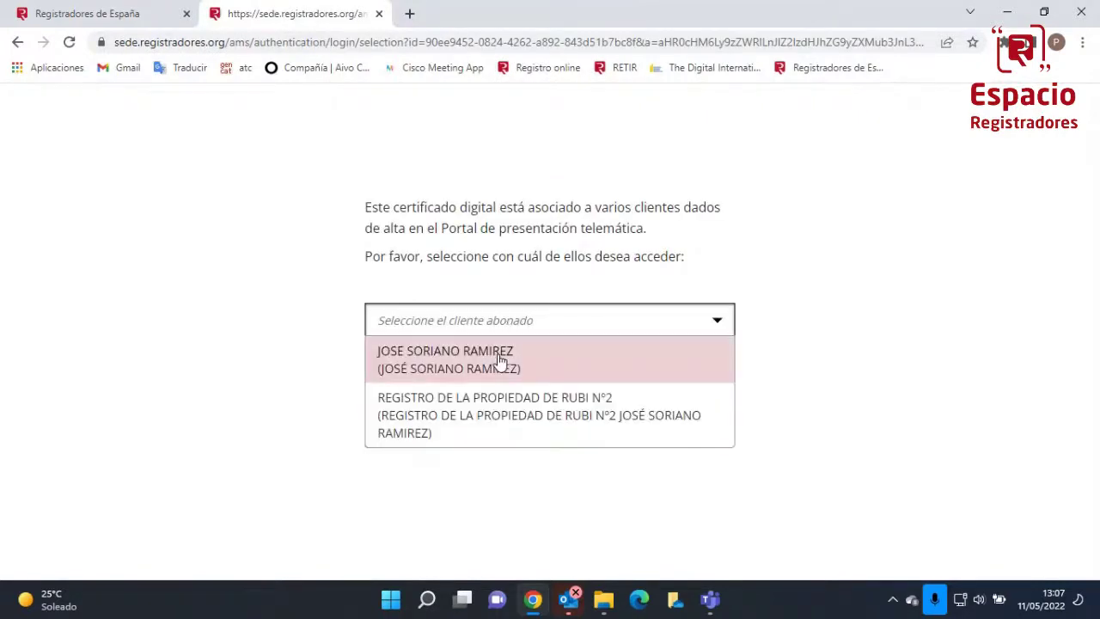
{"action": "left_click", "coordinate": [501, 360]}
{"action": "left_click", "coordinate": [630, 434]}
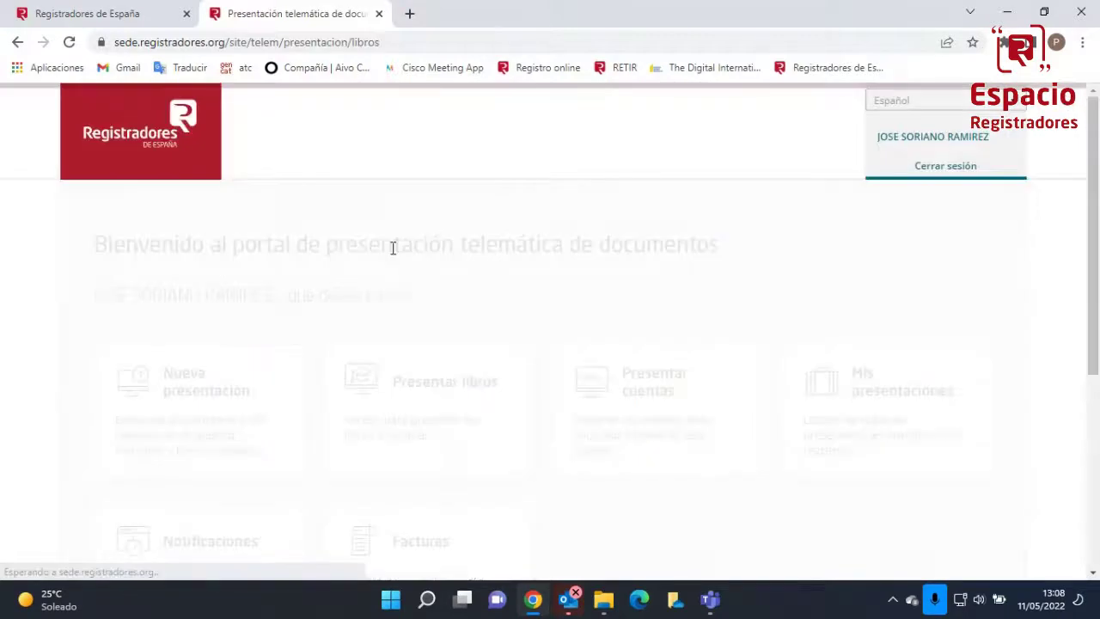
Go back to the portal's main options, then return to the Registro online home page
{"action": "scroll", "coordinate": [416, 349], "scroll_direction": "down", "scroll_amount": 3}
{"action": "scroll", "coordinate": [415, 348], "scroll_direction": "up", "scroll_amount": 3}
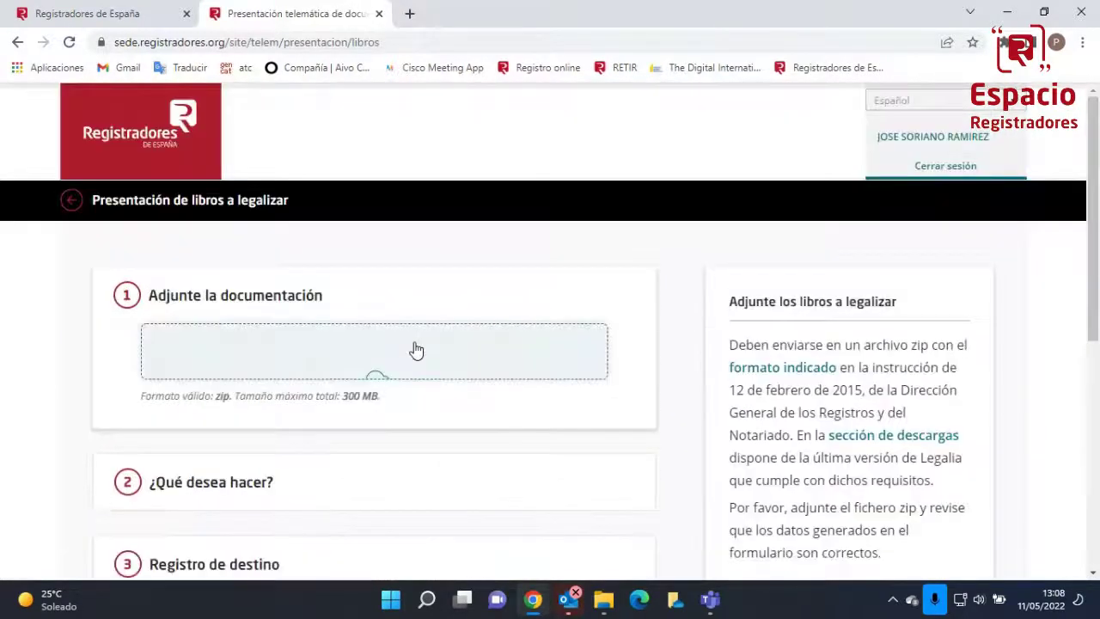
{"action": "left_click", "coordinate": [68, 210]}
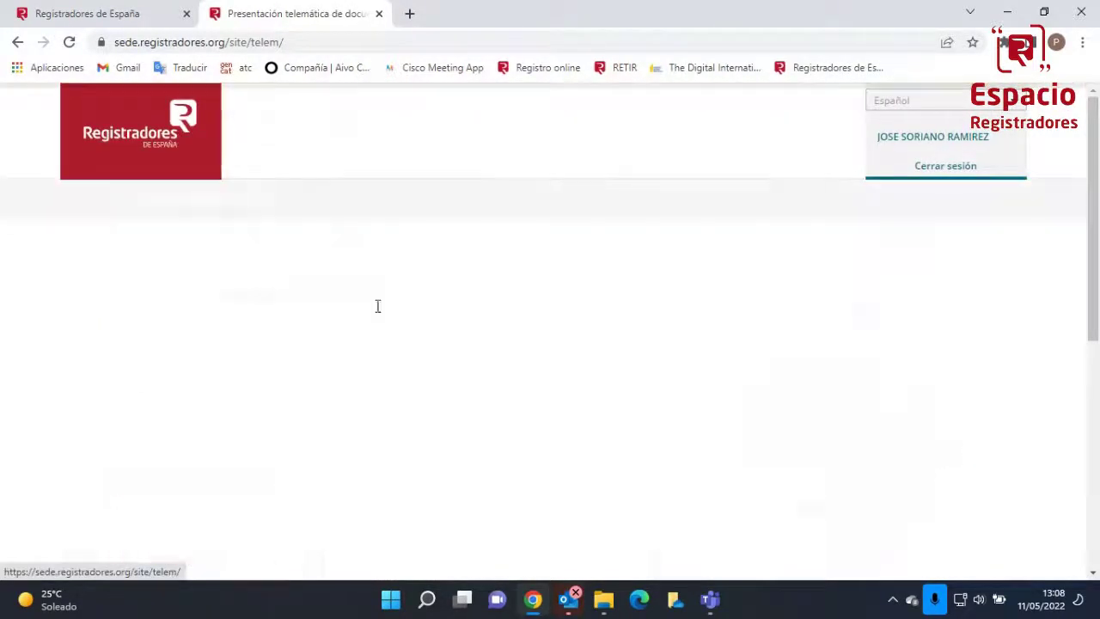
{"action": "left_click", "coordinate": [543, 71]}
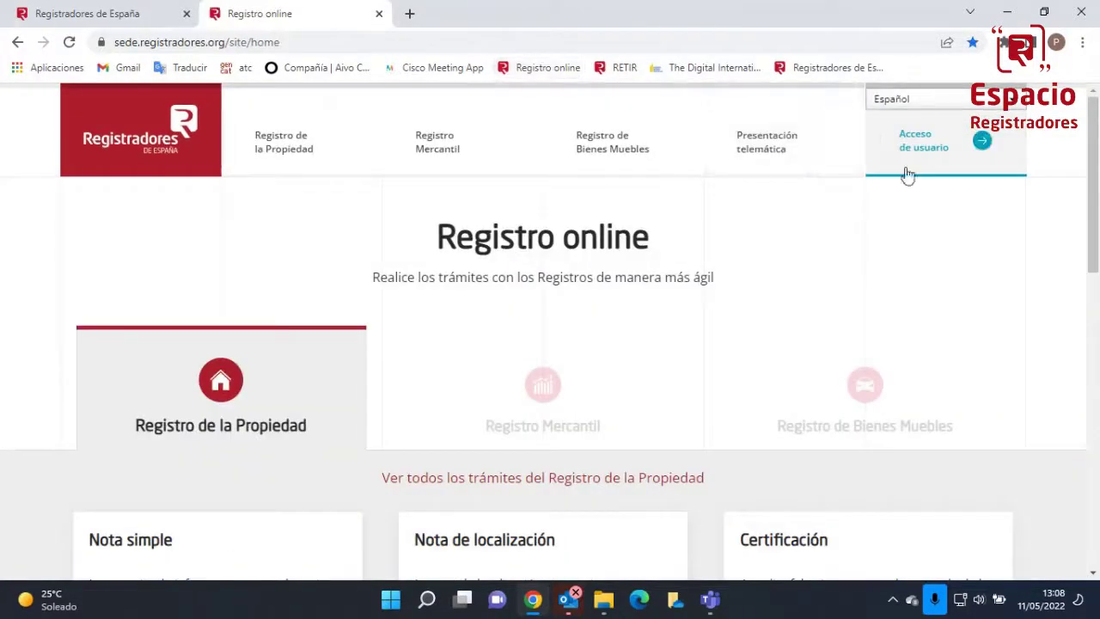